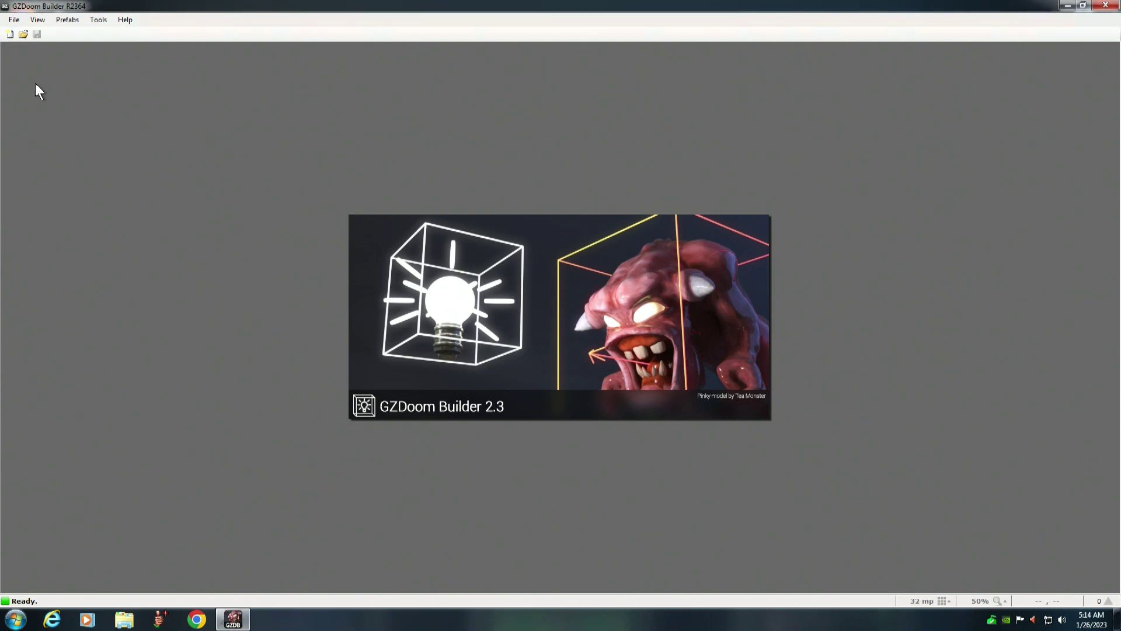
# Create a new map named MAP01 with the GZDoom: Doom 2 (UDMF) configuration and ZDoom ACS script type.
pyautogui.click(9, 35)
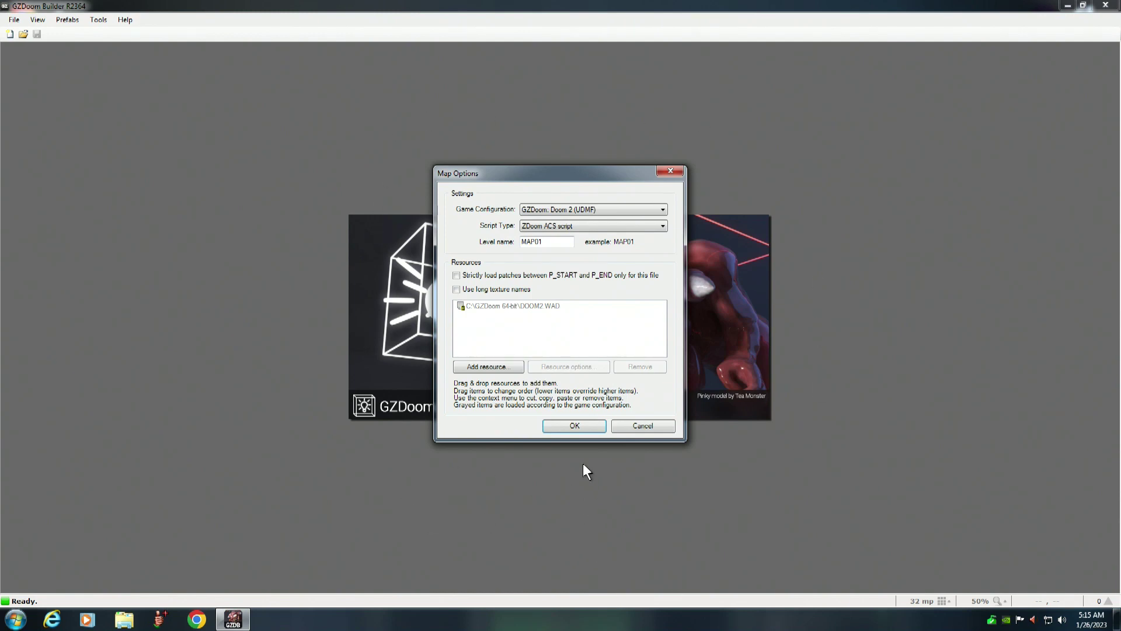
pyautogui.click(574, 425)
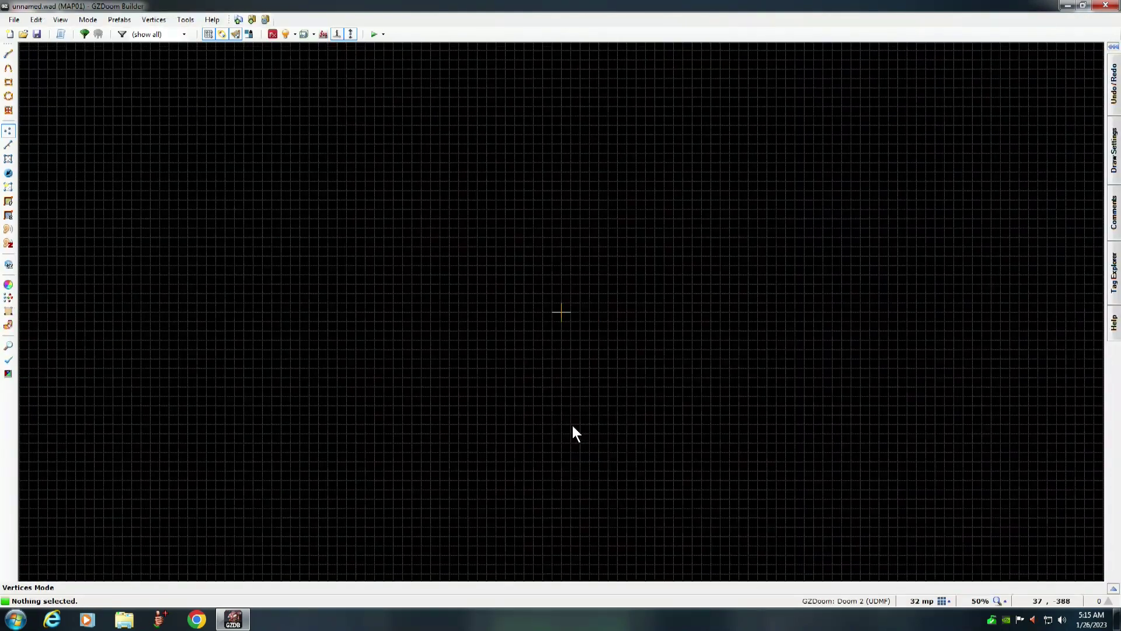
# Set the map view zoom to 100% and the grid size to 32 mp.
pyautogui.click(941, 600)
pyautogui.click(911, 536)
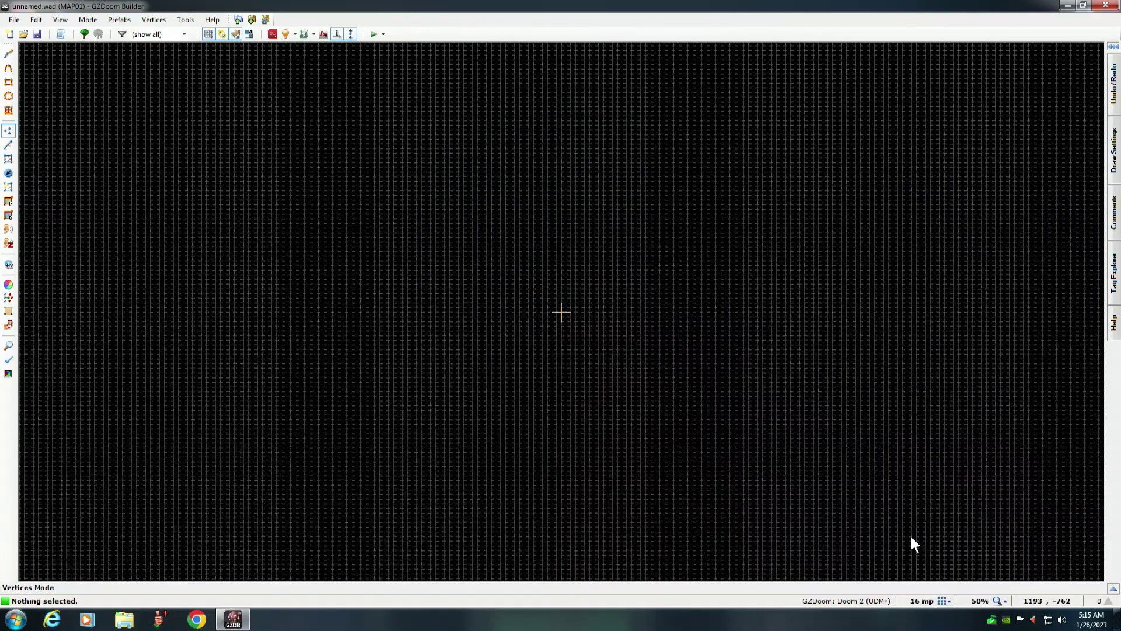
pyautogui.click(1000, 601)
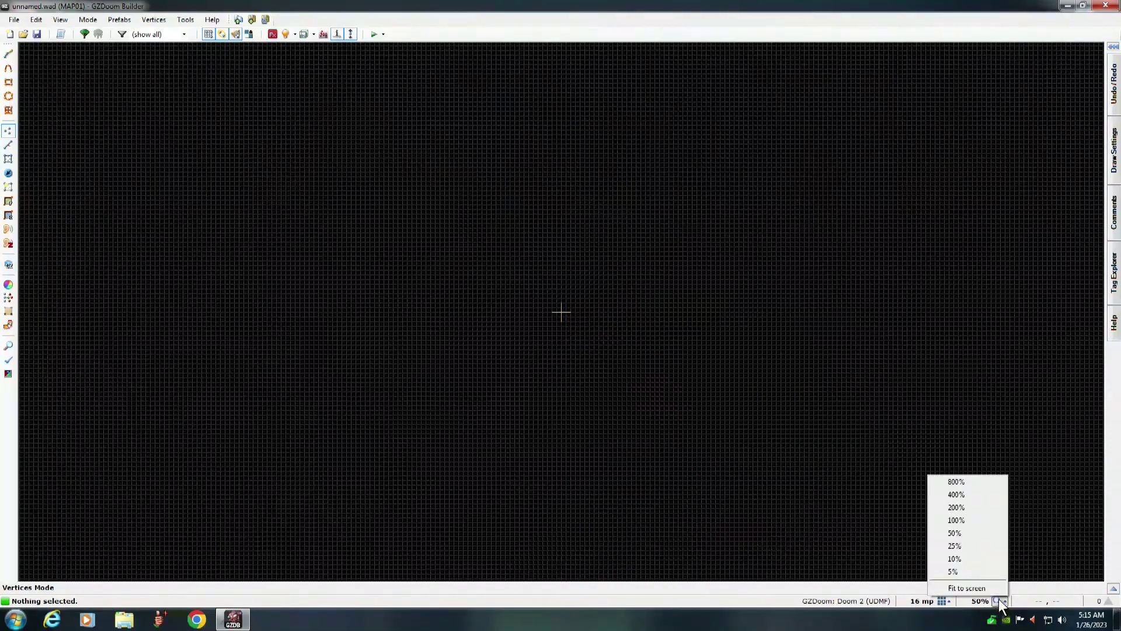
pyautogui.click(956, 519)
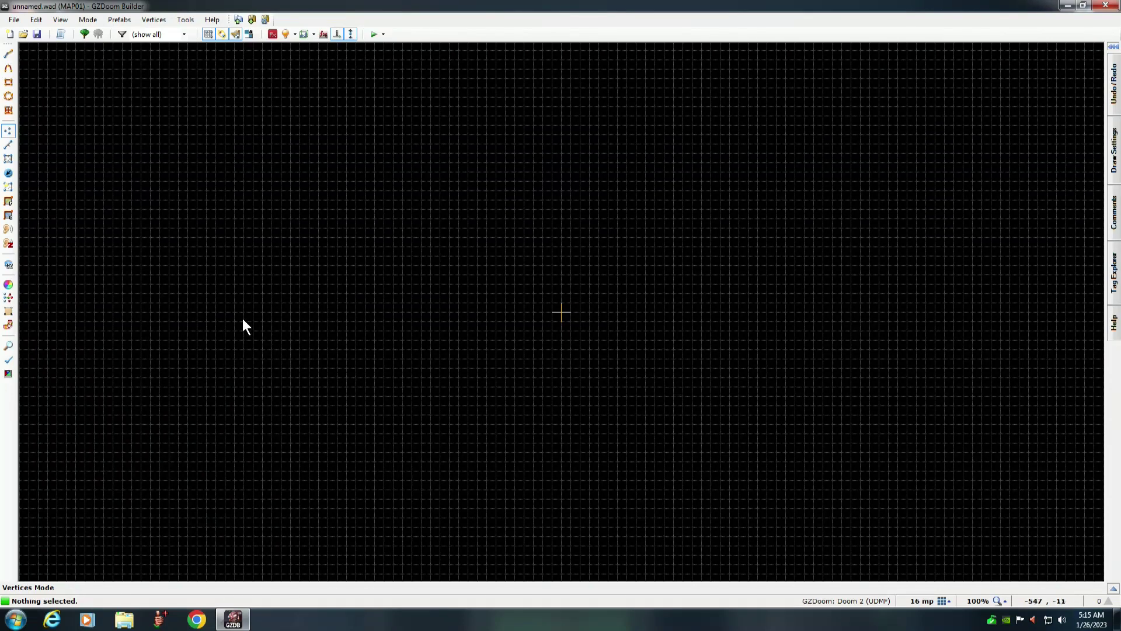
pyautogui.click(948, 600)
pyautogui.click(905, 520)
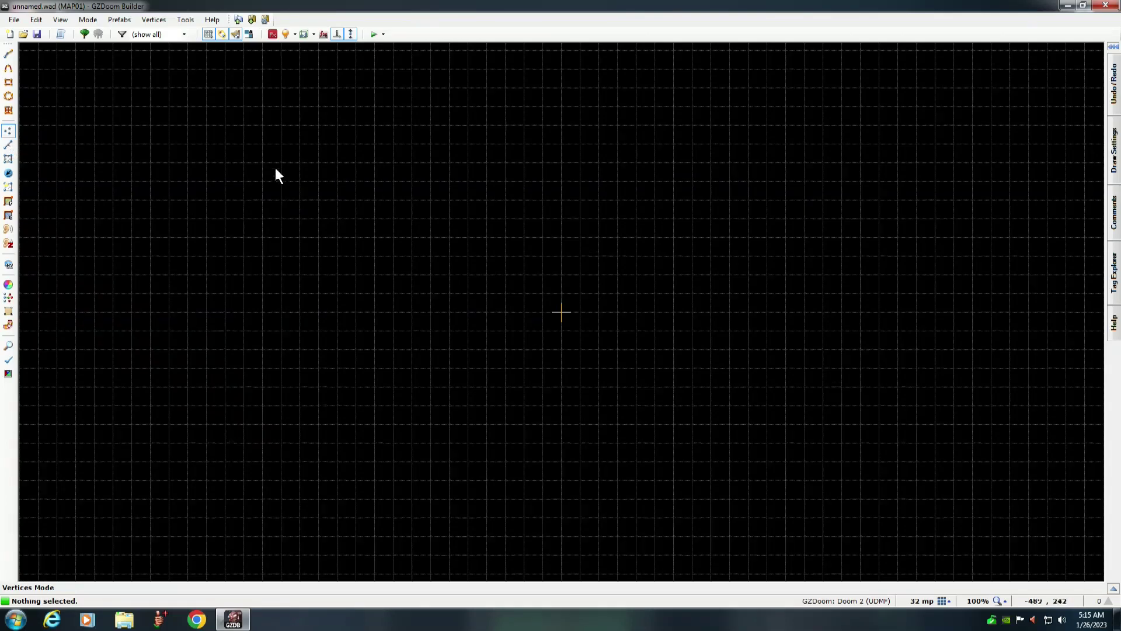
# Draw a closed rectangular room 1280 by 640 units around the map origin with straight lines.
pyautogui.press('d')
pyautogui.click(262, 124)
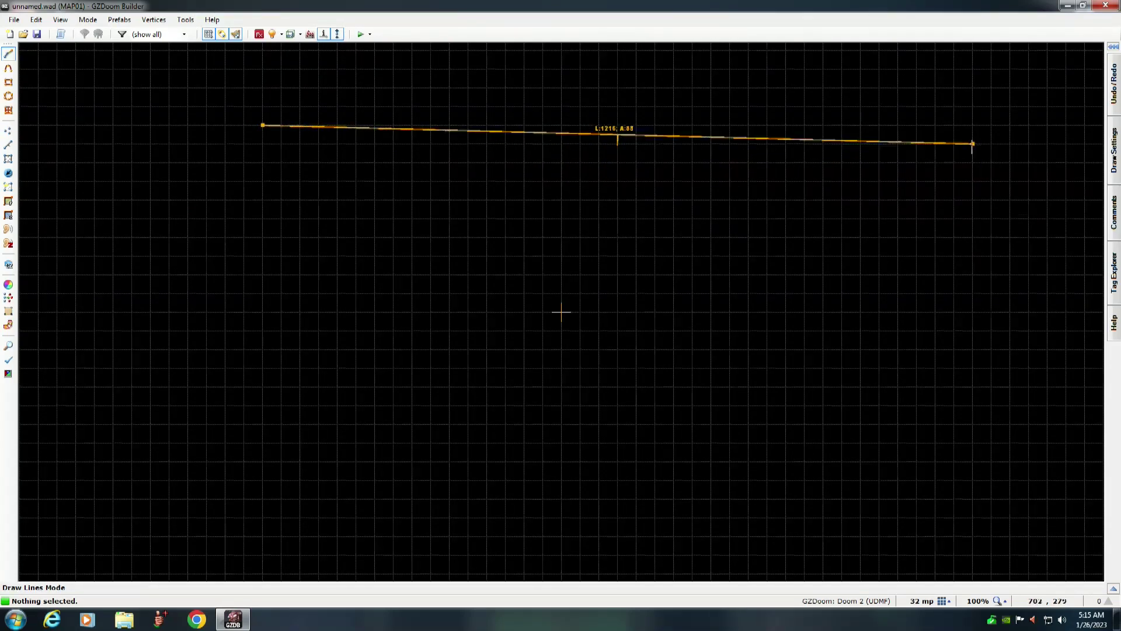
pyautogui.click(1010, 125)
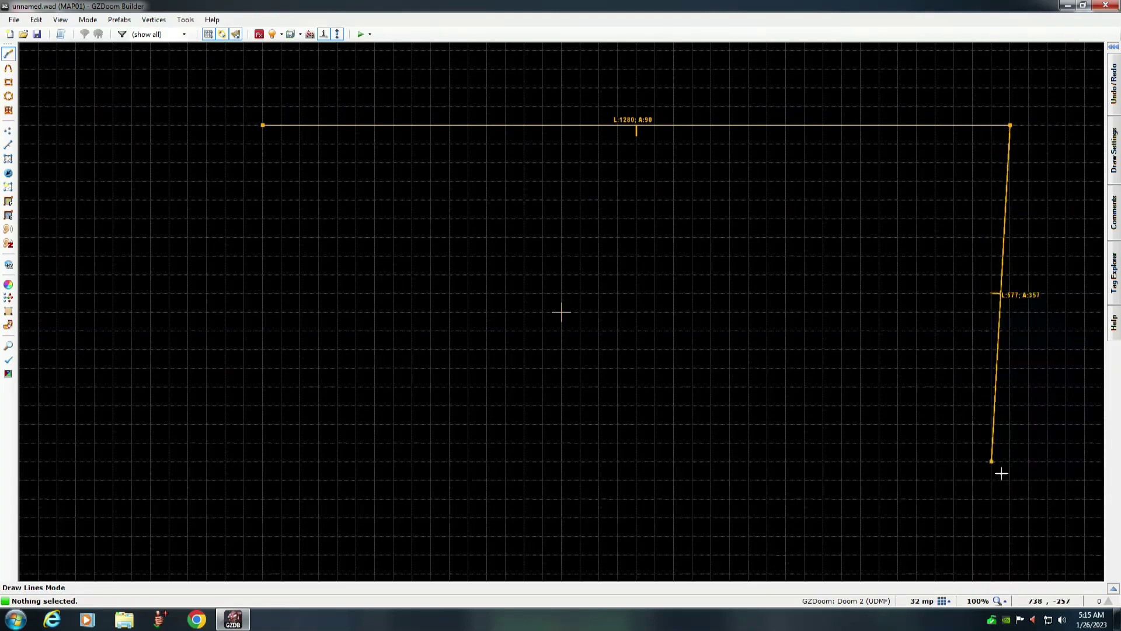
pyautogui.click(1009, 498)
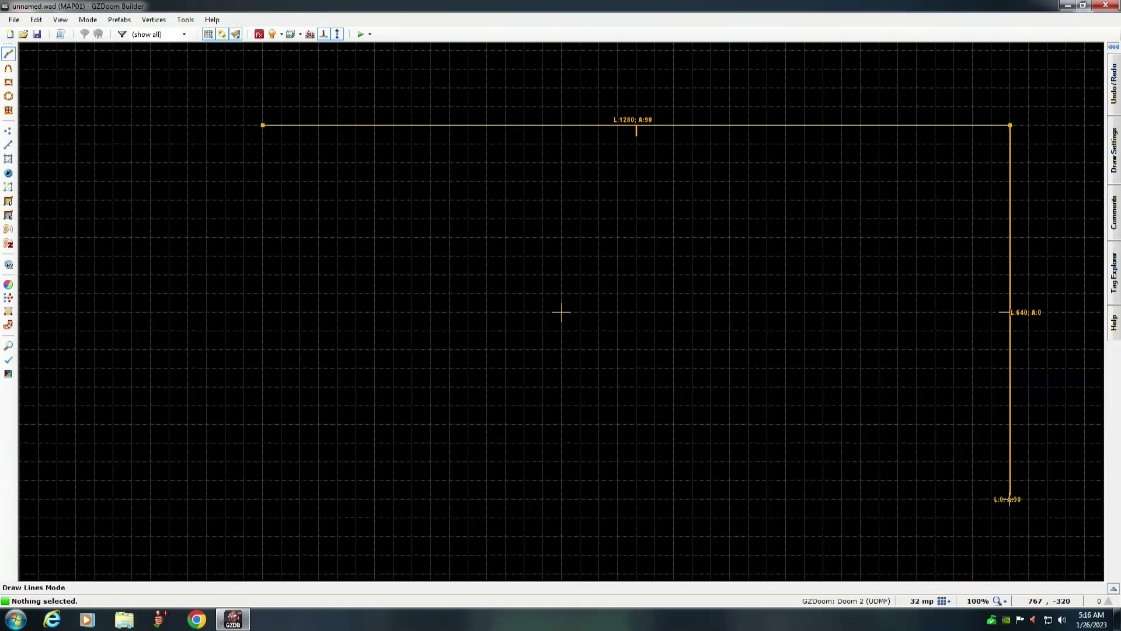
pyautogui.click(263, 499)
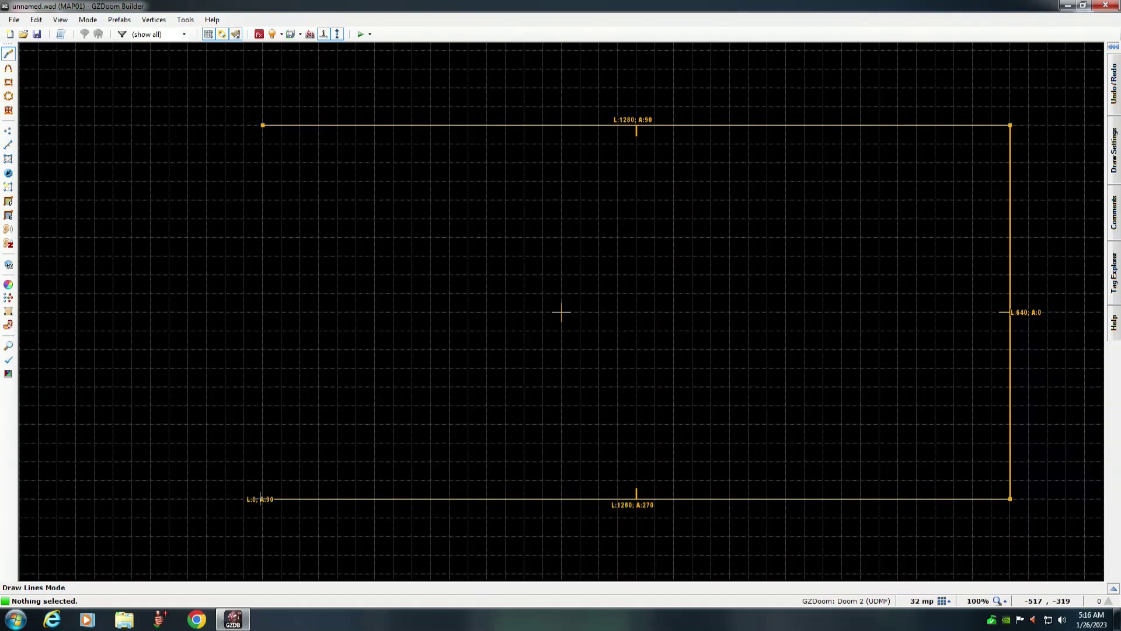
pyautogui.click(263, 125)
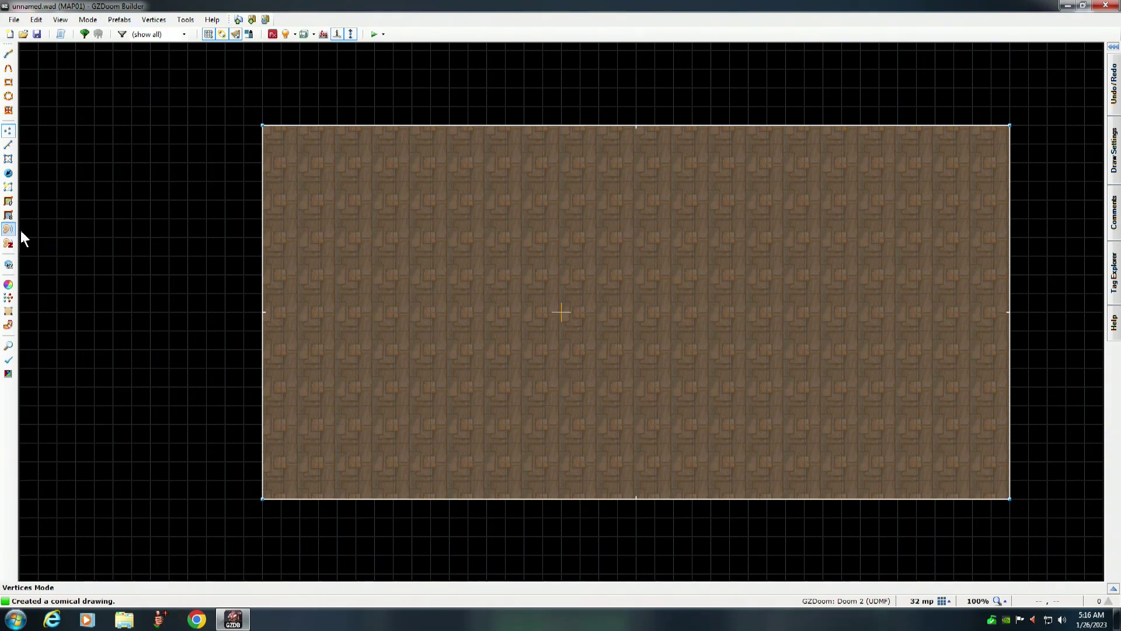
# In the rectangular sector's properties, set the ceiling height to 256 and the brightness to 176.
pyautogui.click(8, 159)
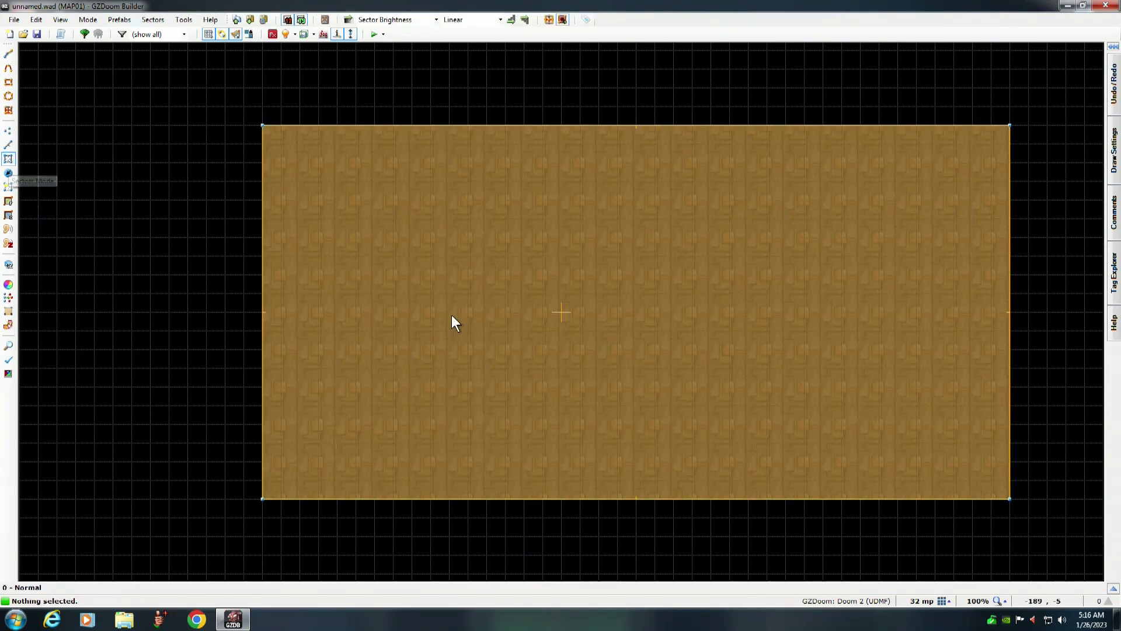
pyautogui.rightClick(636, 264)
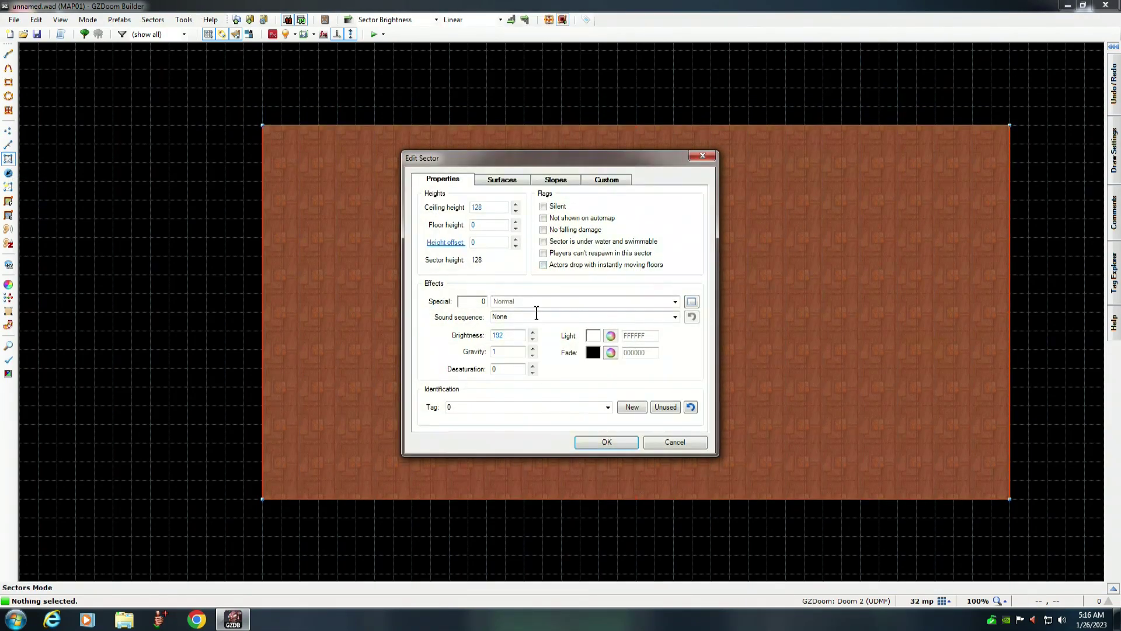
pyautogui.click(500, 207)
pyautogui.press('BackSpace')
pyautogui.write('256')
pyautogui.click(533, 340)
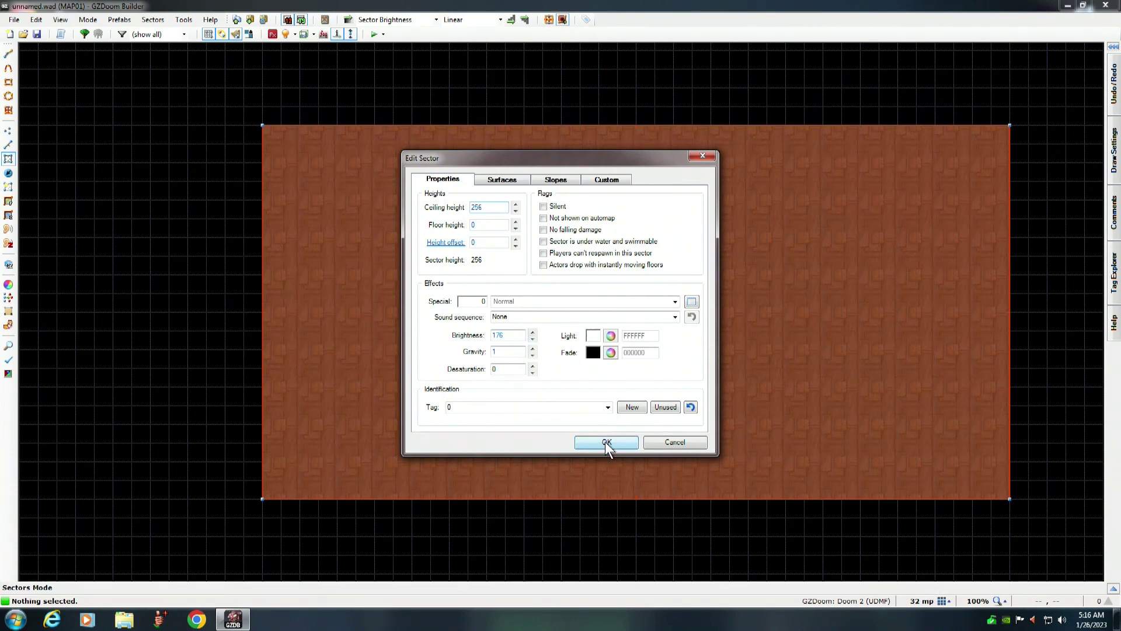
# Assign the F_SKY1 flat to the sector's ceiling, choosing from the full texture collection.
pyautogui.click(502, 180)
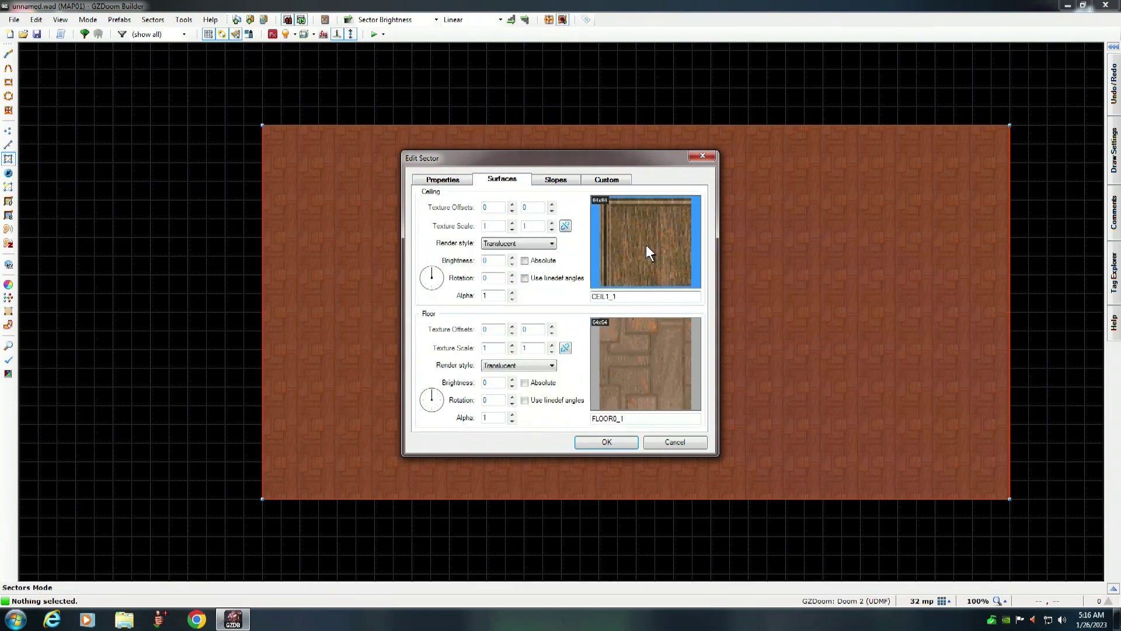
pyautogui.click(645, 280)
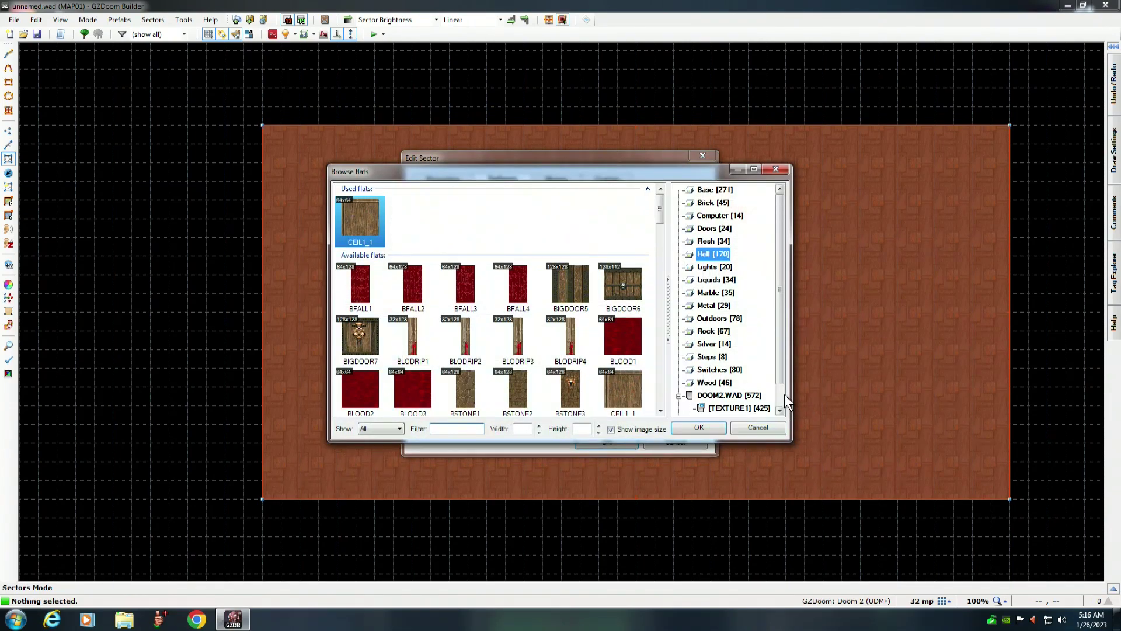
pyautogui.click(783, 397)
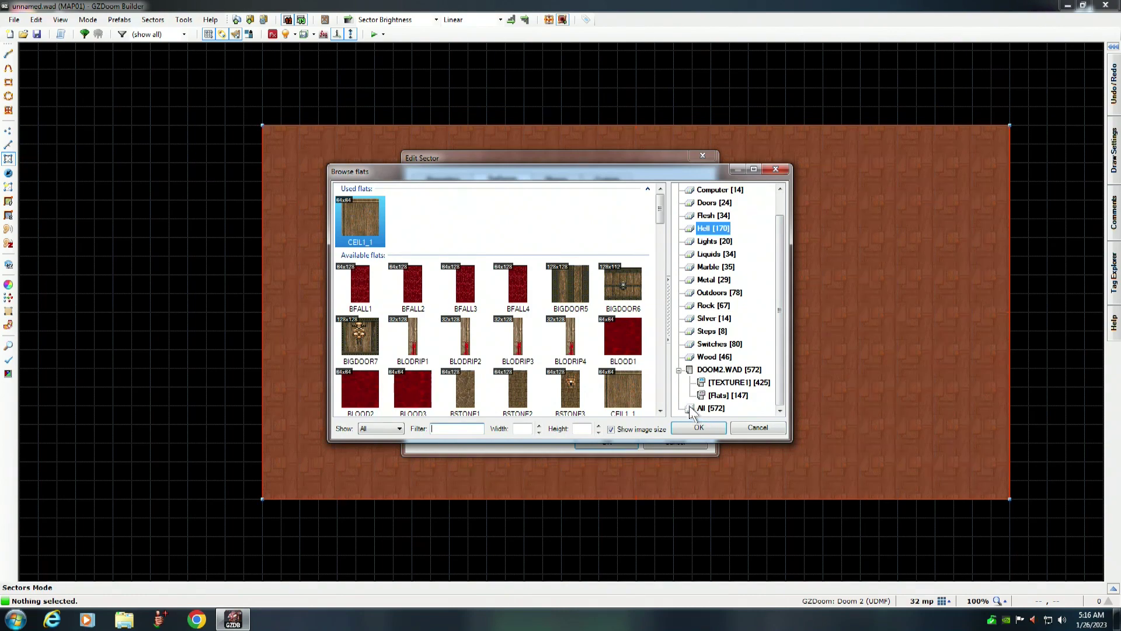
pyautogui.click(706, 409)
pyautogui.scroll(-3, 664, 390)
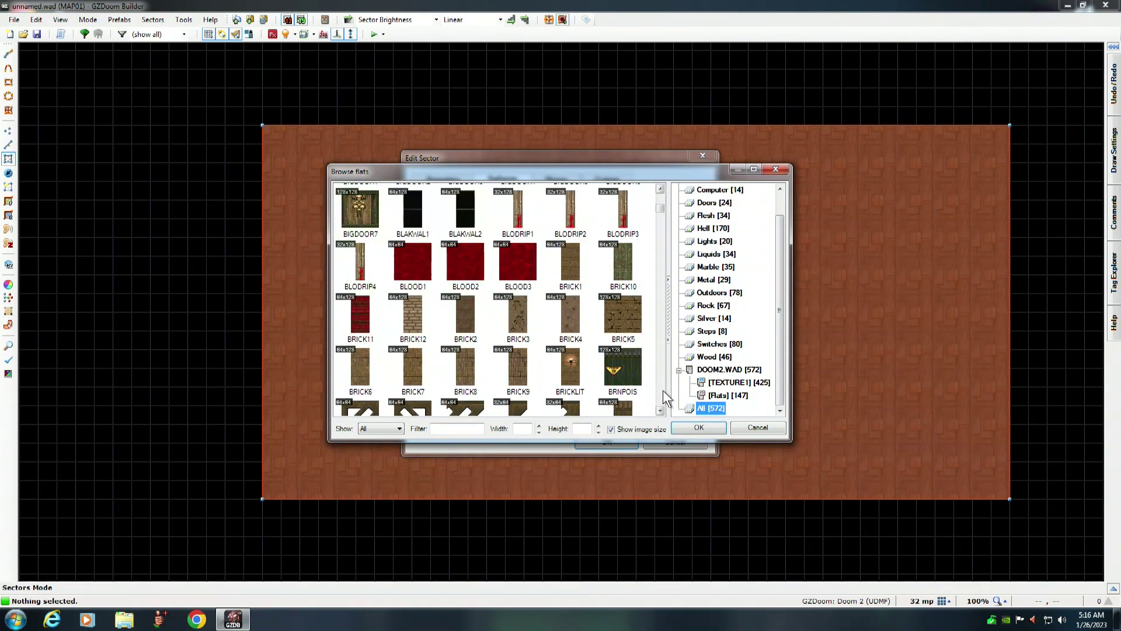
pyautogui.scroll(-10, 663, 390)
pyautogui.scroll(-5, 663, 390)
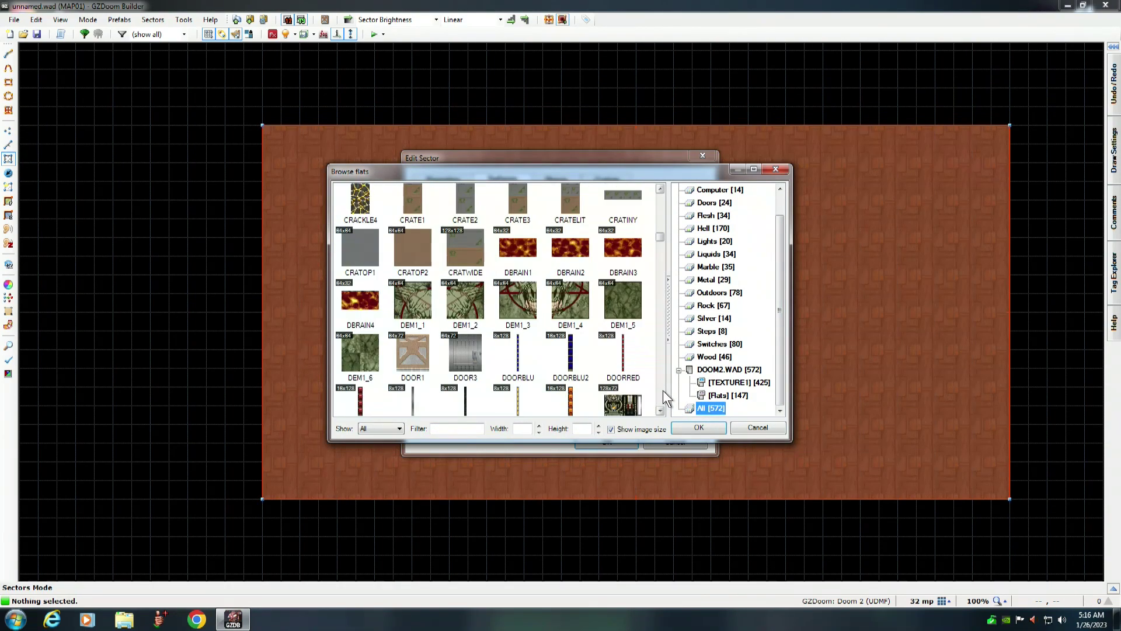
pyautogui.scroll(-5, 663, 390)
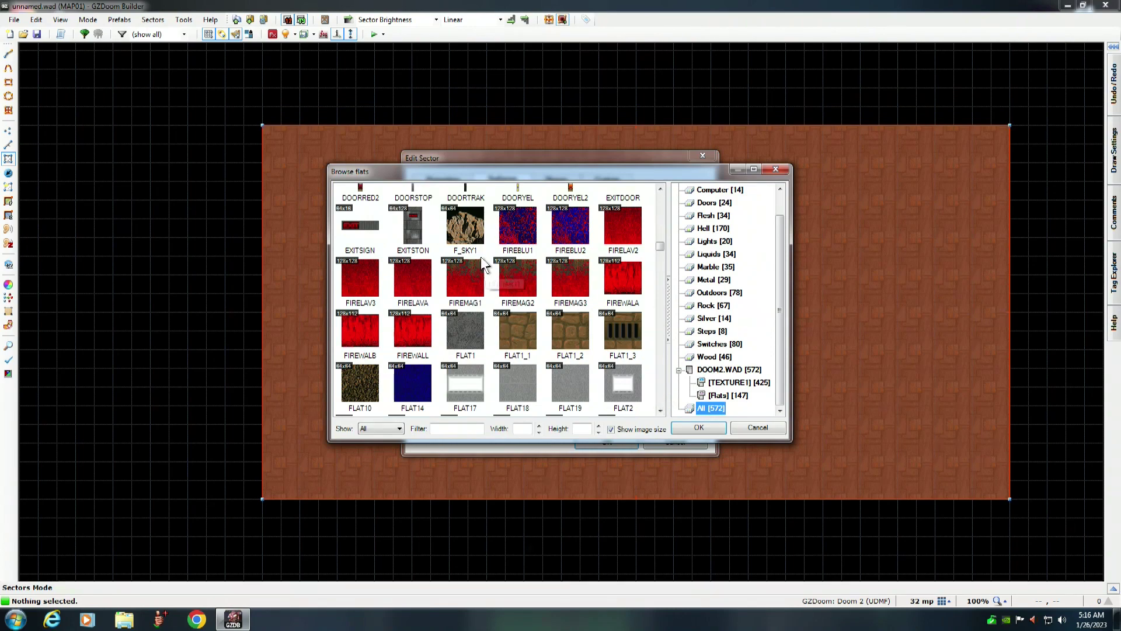
pyautogui.click(466, 231)
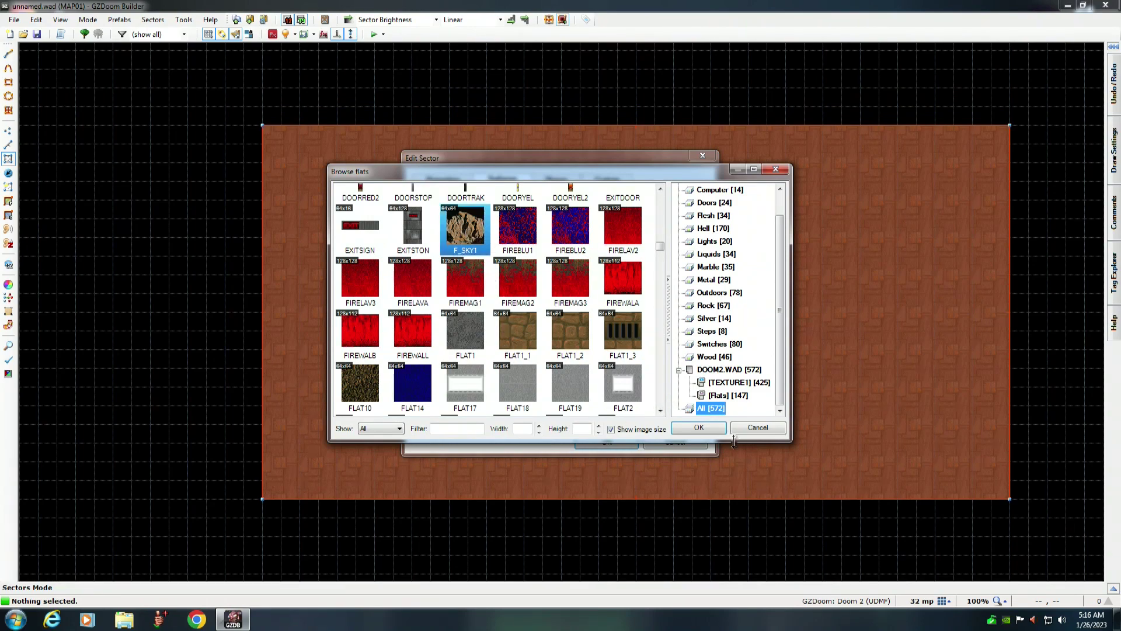
pyautogui.click(713, 427)
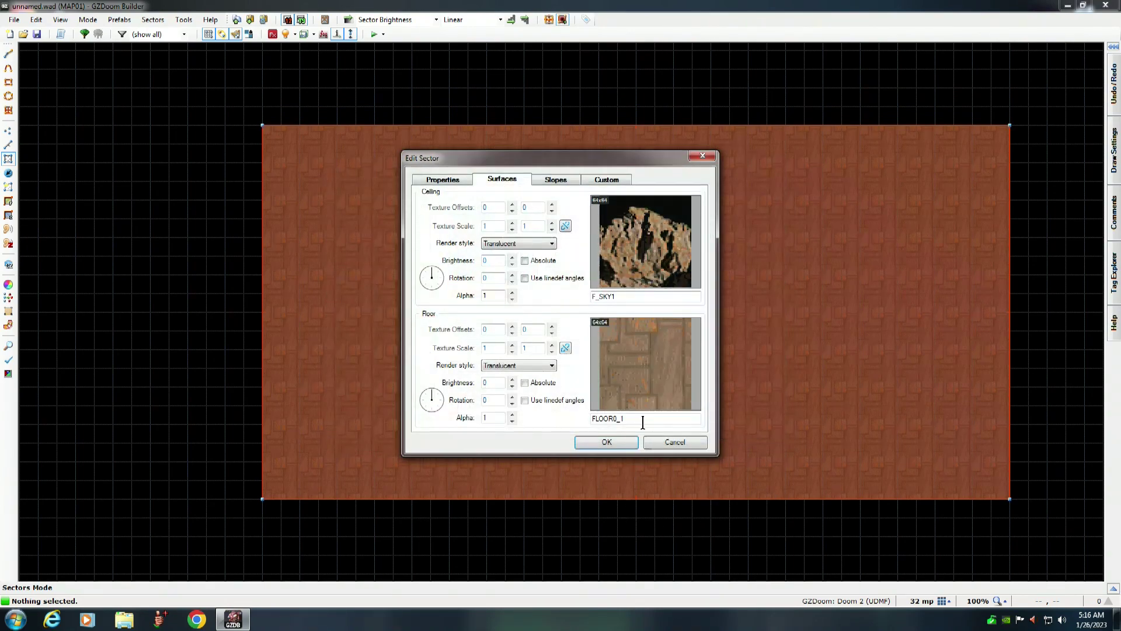
# Assign the MFLR8_2 flat from DOOM2.WAD to the sector's floor and apply the sector edits.
pyautogui.click(646, 359)
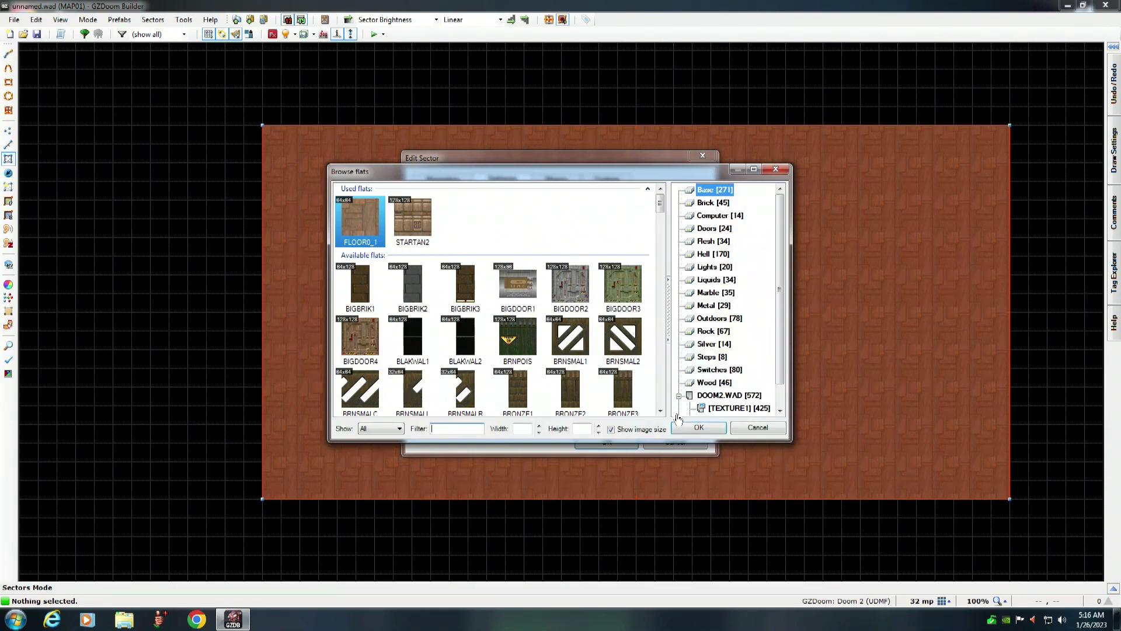
pyautogui.click(664, 395)
pyautogui.click(664, 394)
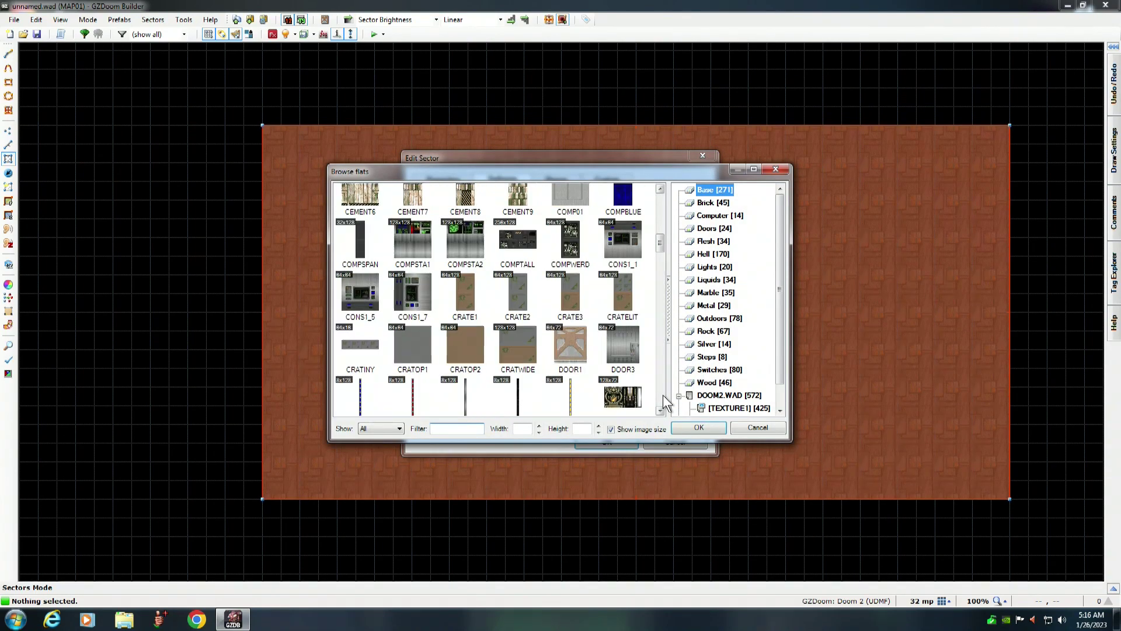
pyautogui.click(663, 395)
pyautogui.click(662, 394)
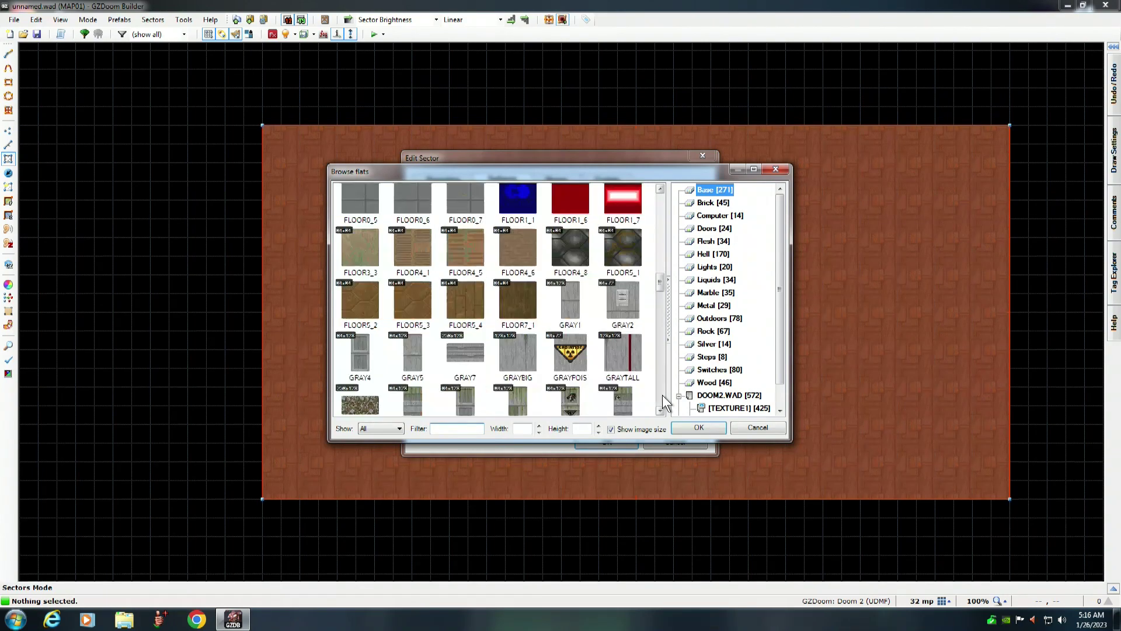
pyautogui.click(662, 395)
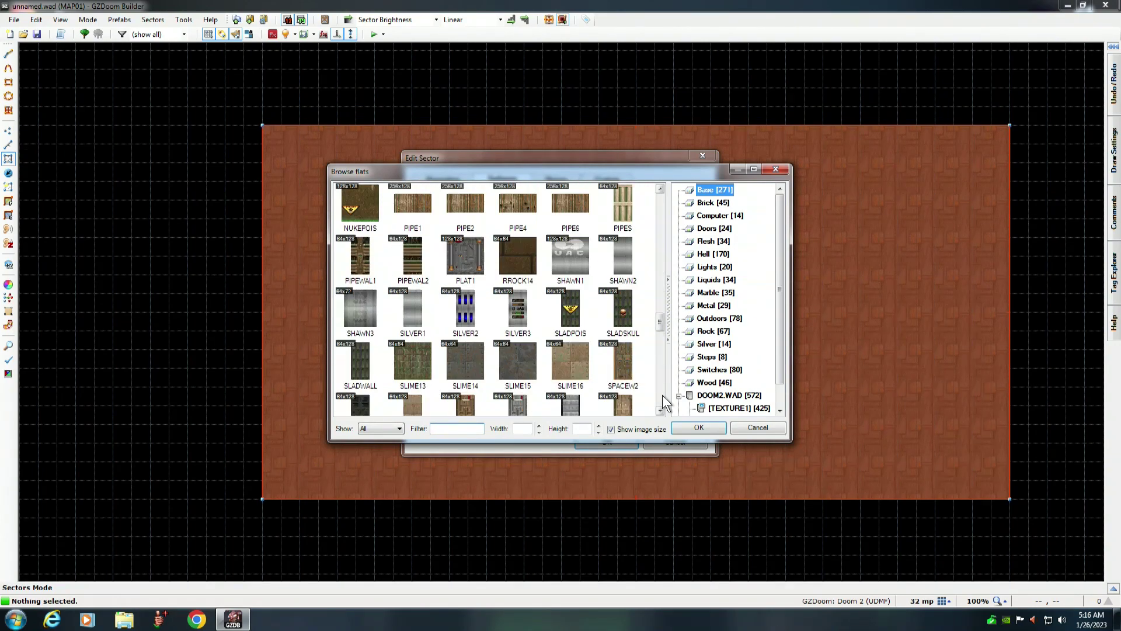
pyautogui.scroll(-5, 662, 394)
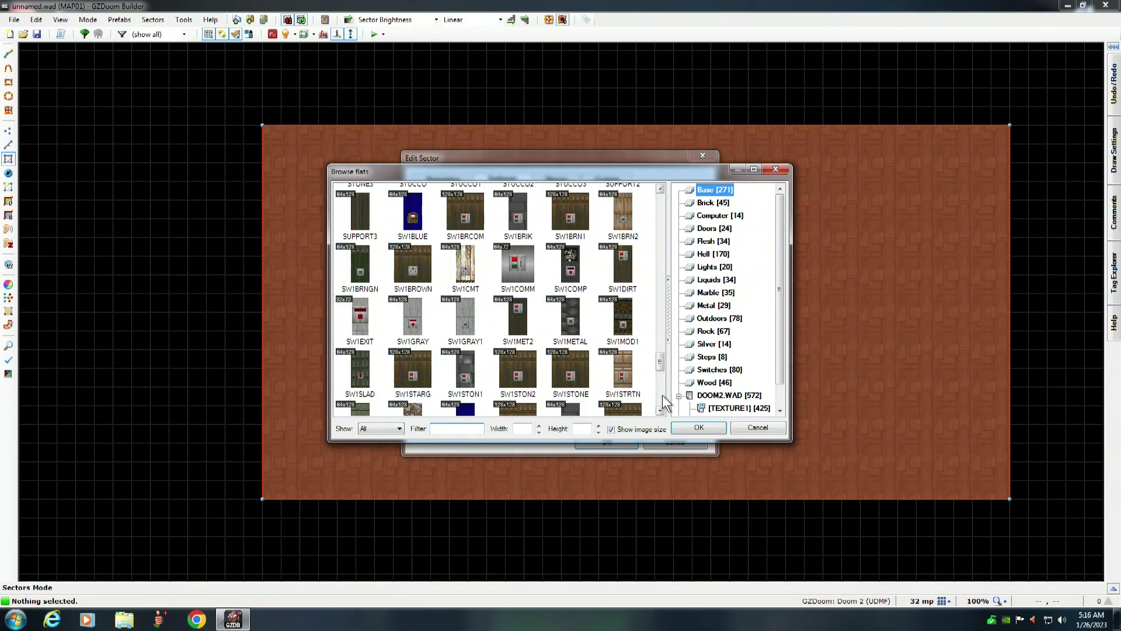
pyautogui.scroll(-4, 662, 395)
pyautogui.scroll(-3, 663, 394)
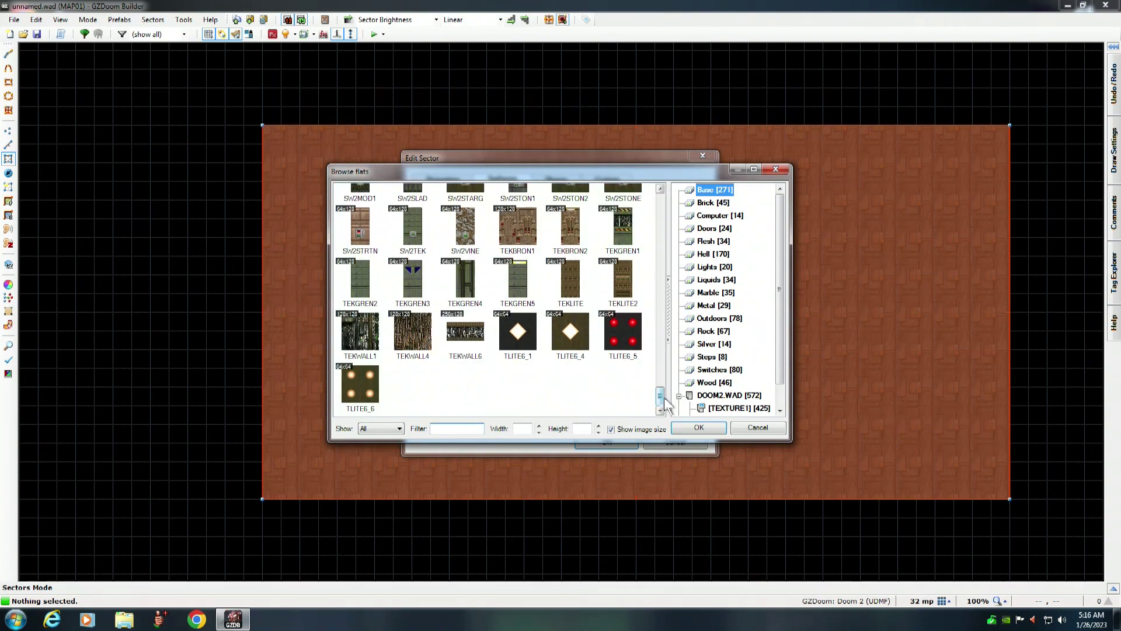
pyautogui.scroll(-1, 782, 409)
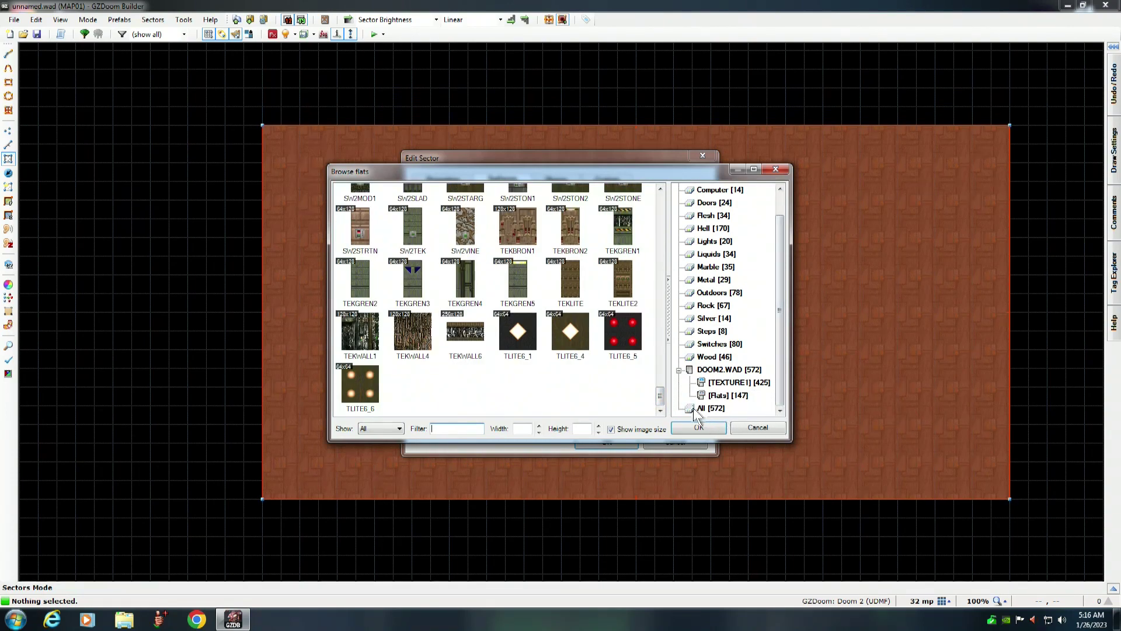
pyautogui.click(725, 396)
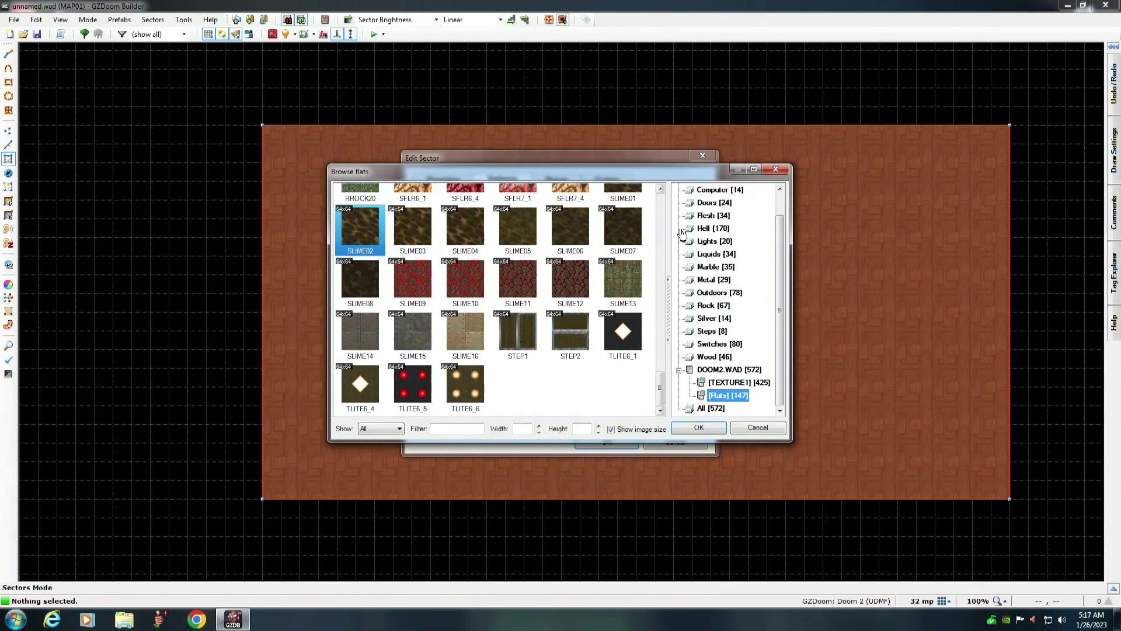
pyautogui.click(660, 209)
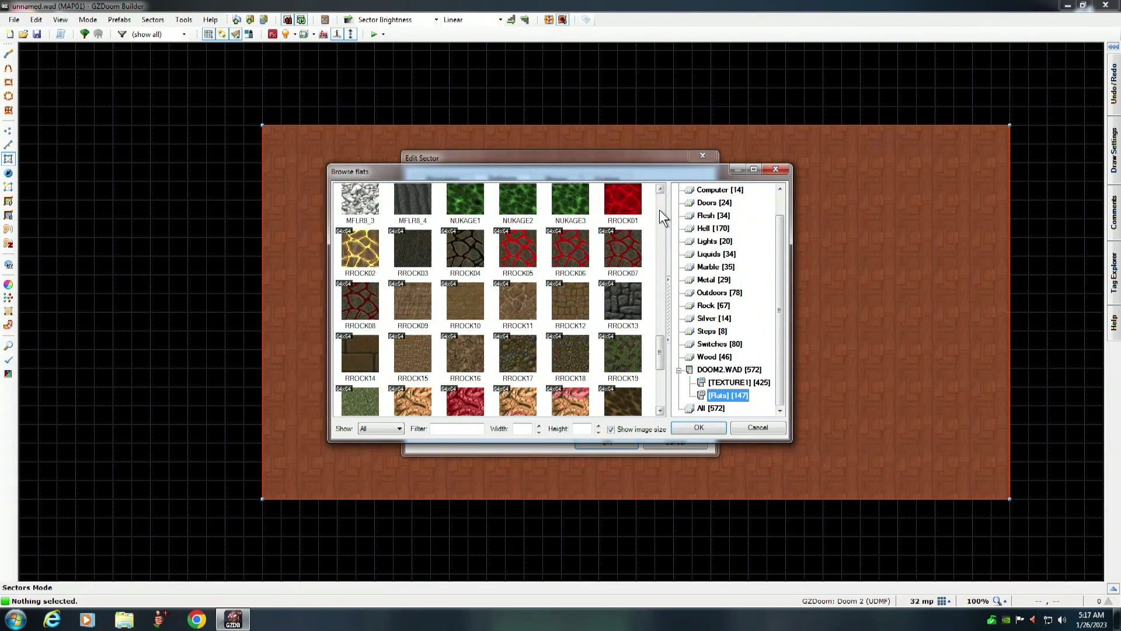
pyautogui.click(660, 209)
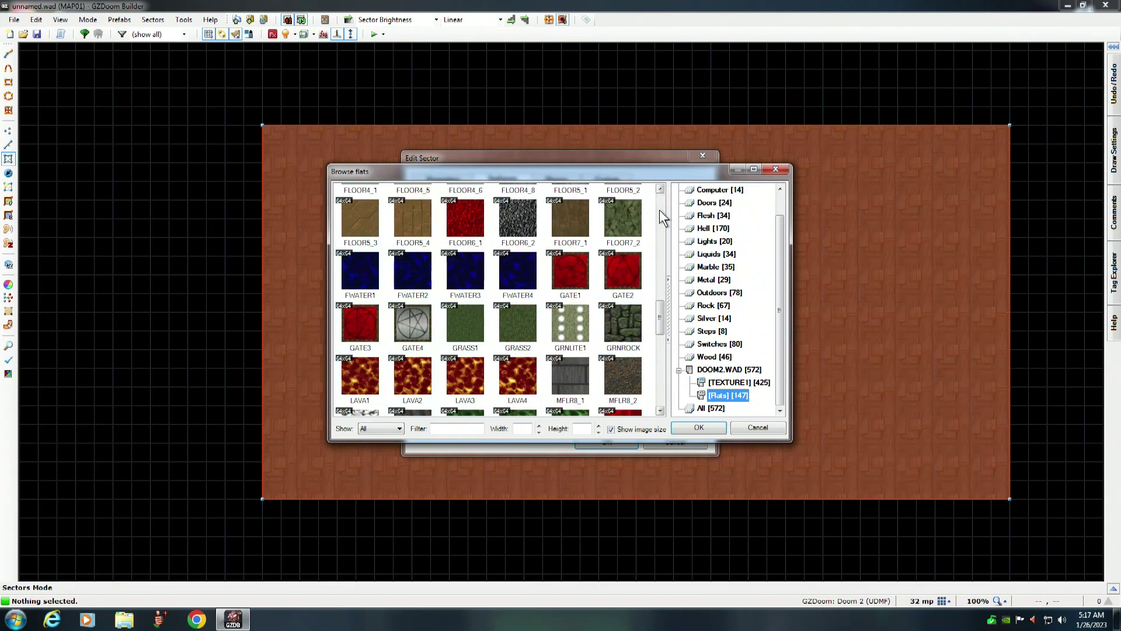
pyautogui.click(626, 375)
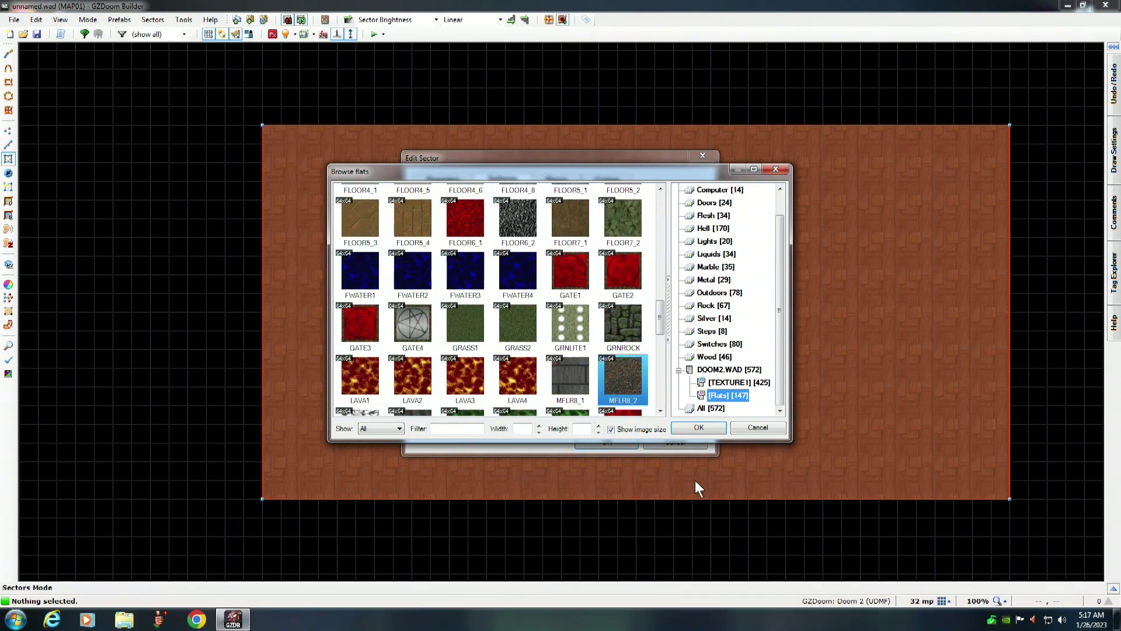
pyautogui.click(697, 428)
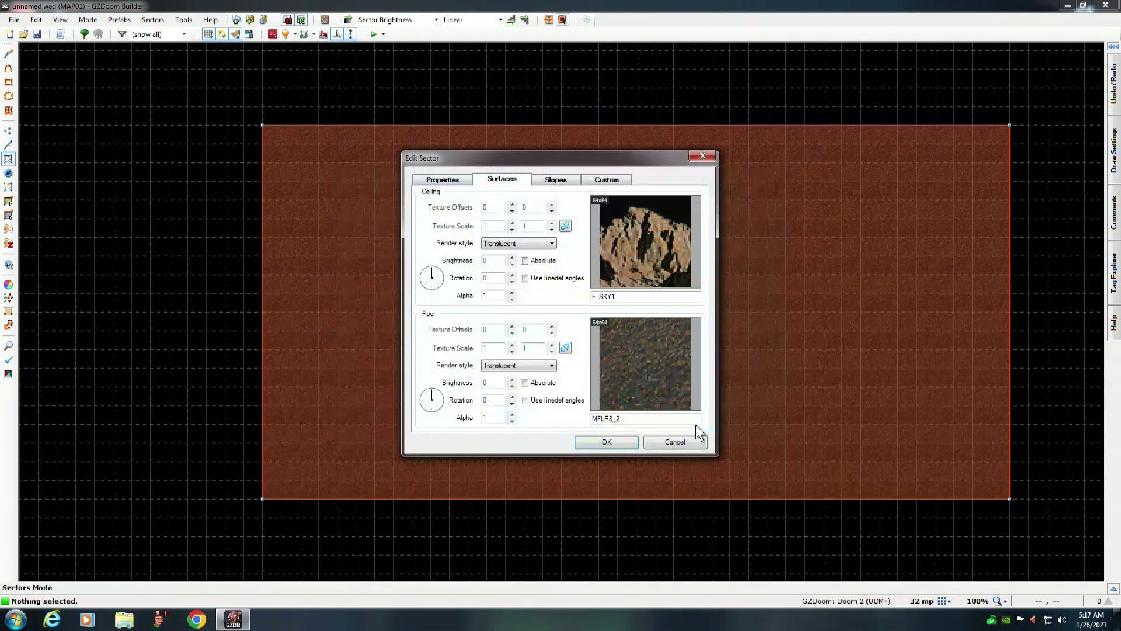
pyautogui.click(605, 443)
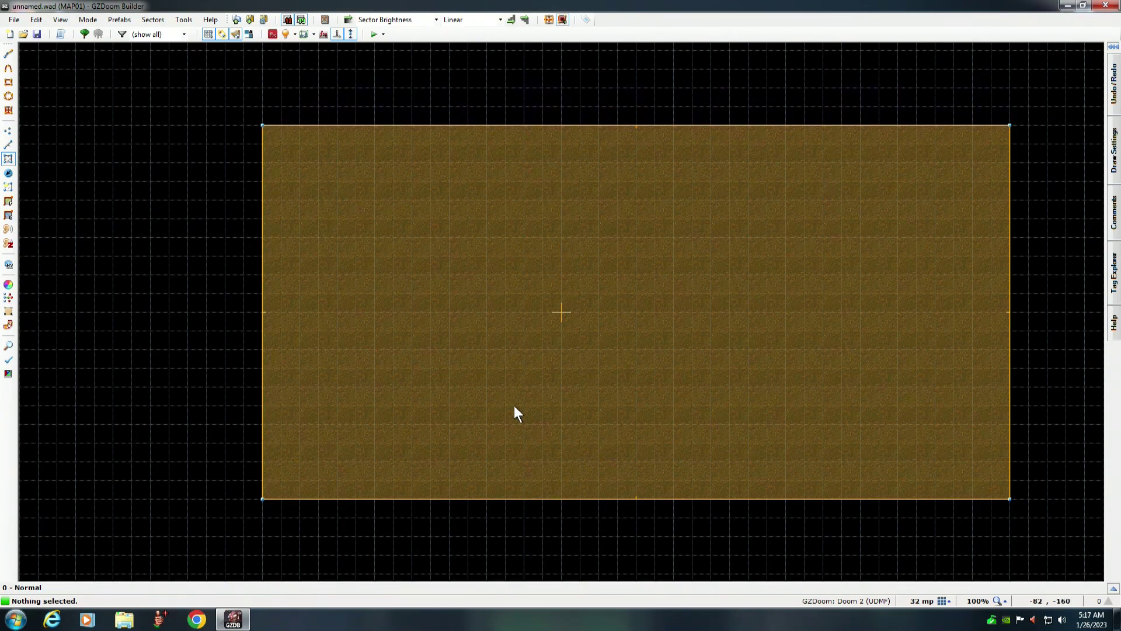
# Preview the rectangular sector in 3D with surface highlighting turned off, then return to the 2D map.
pyautogui.press('Right')
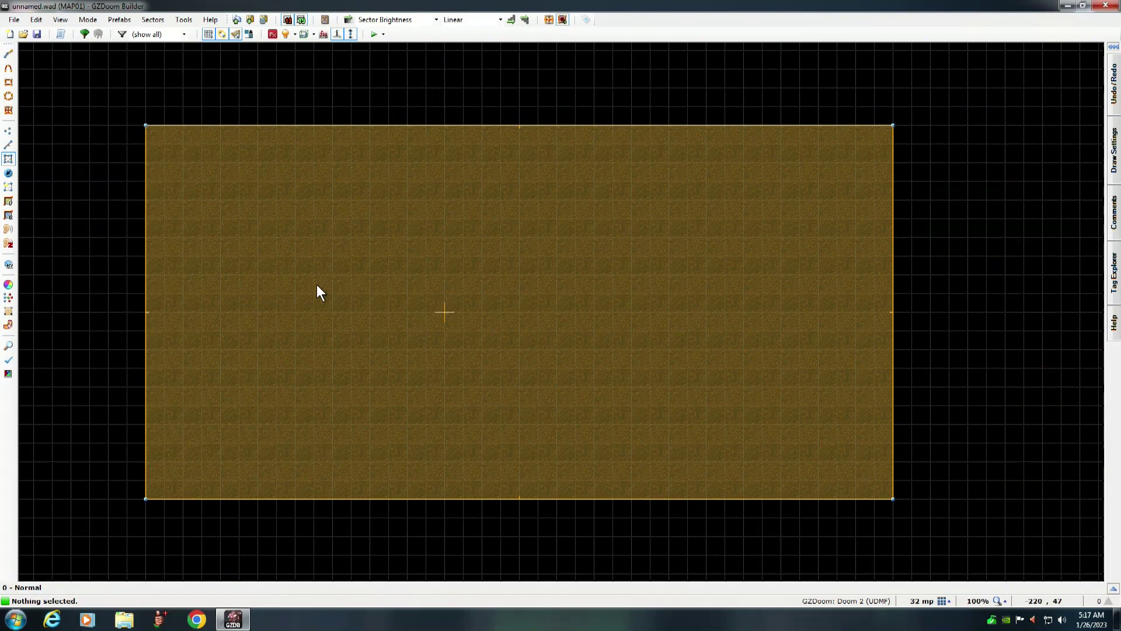
pyautogui.press('w')
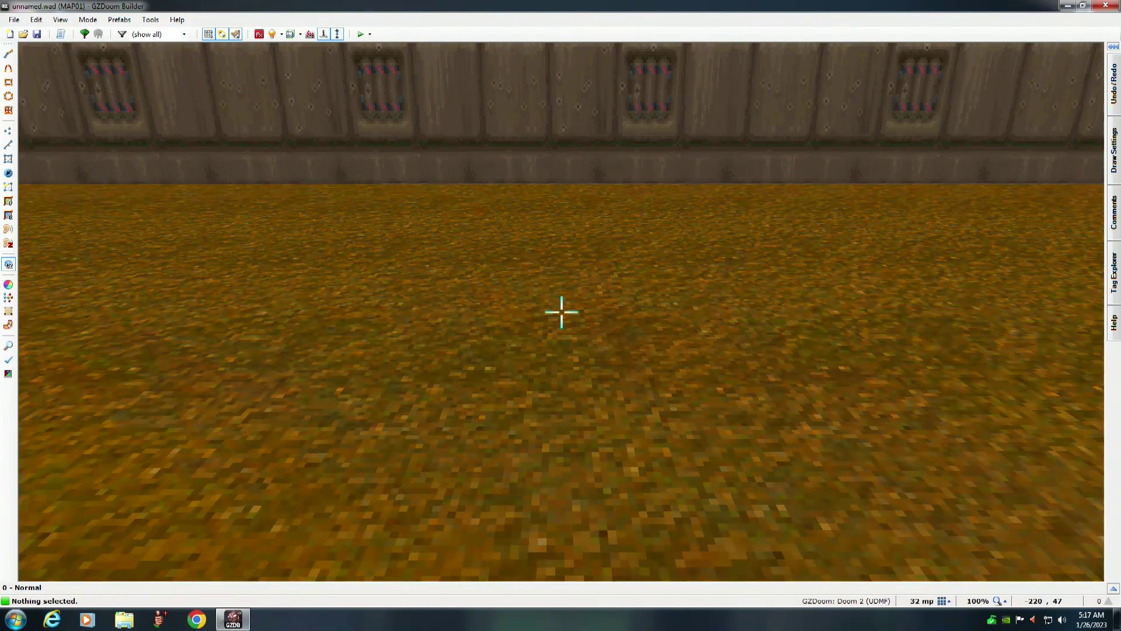
pyautogui.press('h')
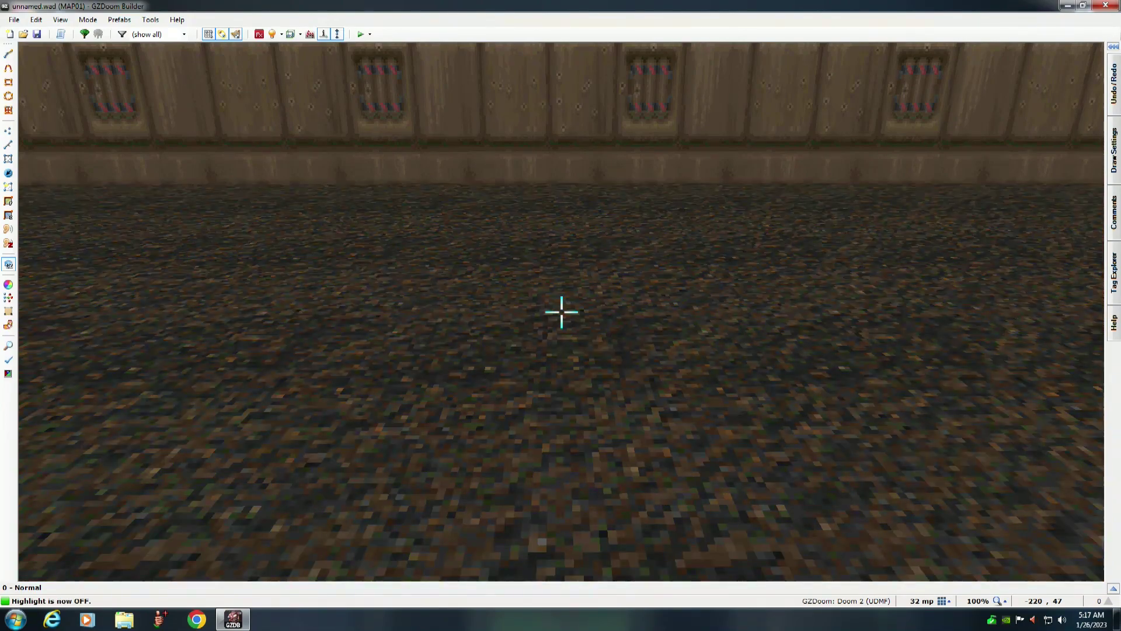
pyautogui.moveTo(562, 311)
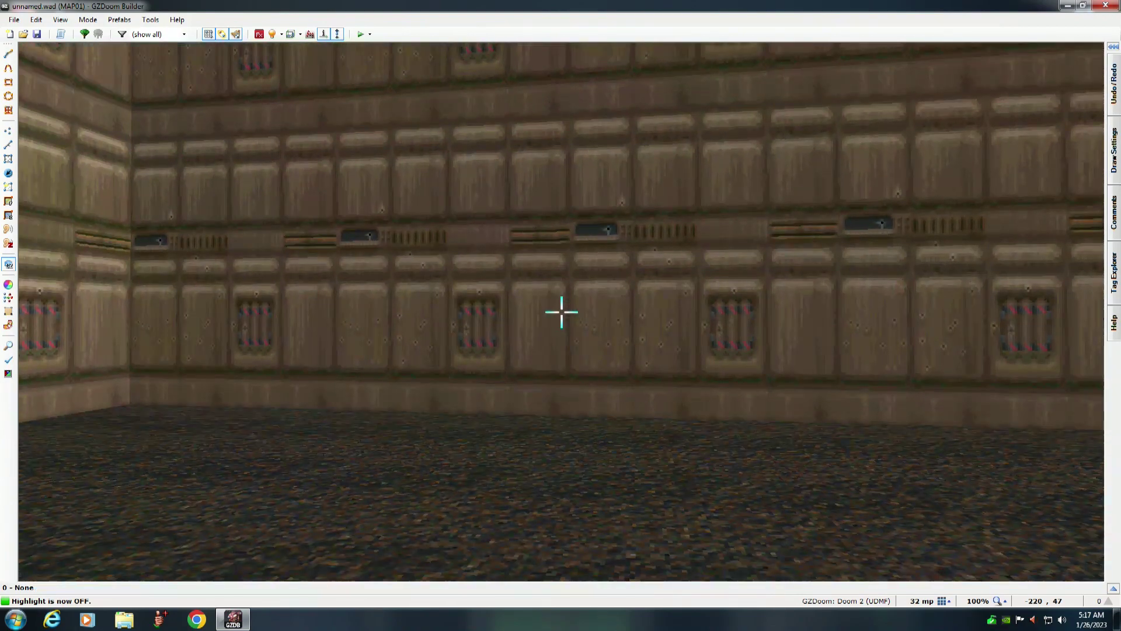
pyautogui.press('w')
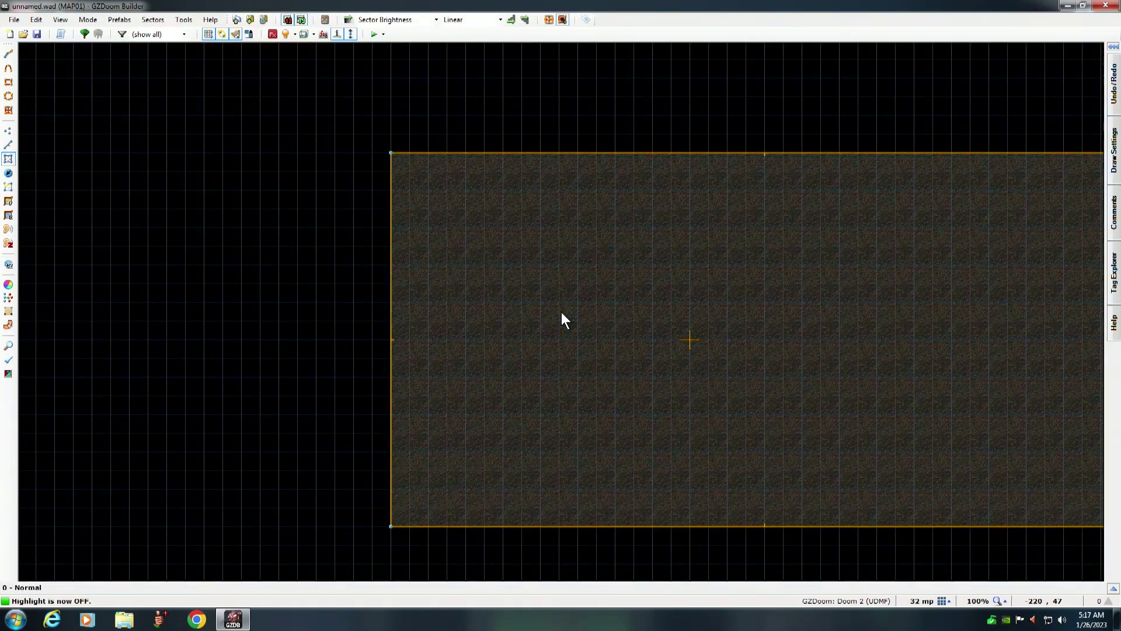
pyautogui.press('Right')
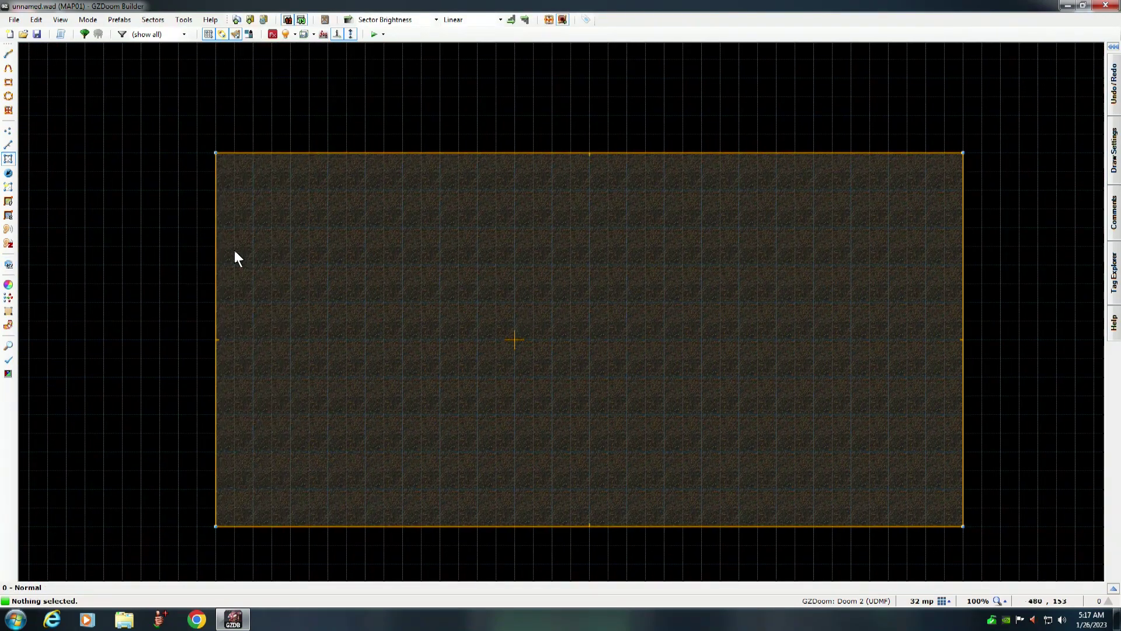
# Split the rectangle's south and north edges with new vertices at x = -256.
pyautogui.click(8, 131)
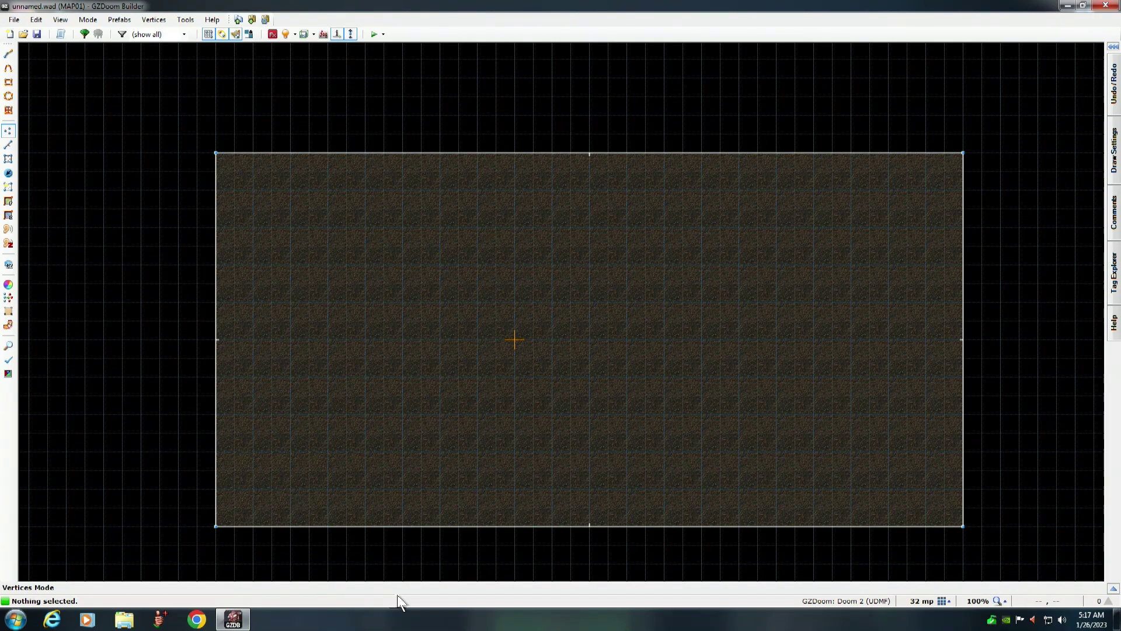
pyautogui.rightClick(365, 524)
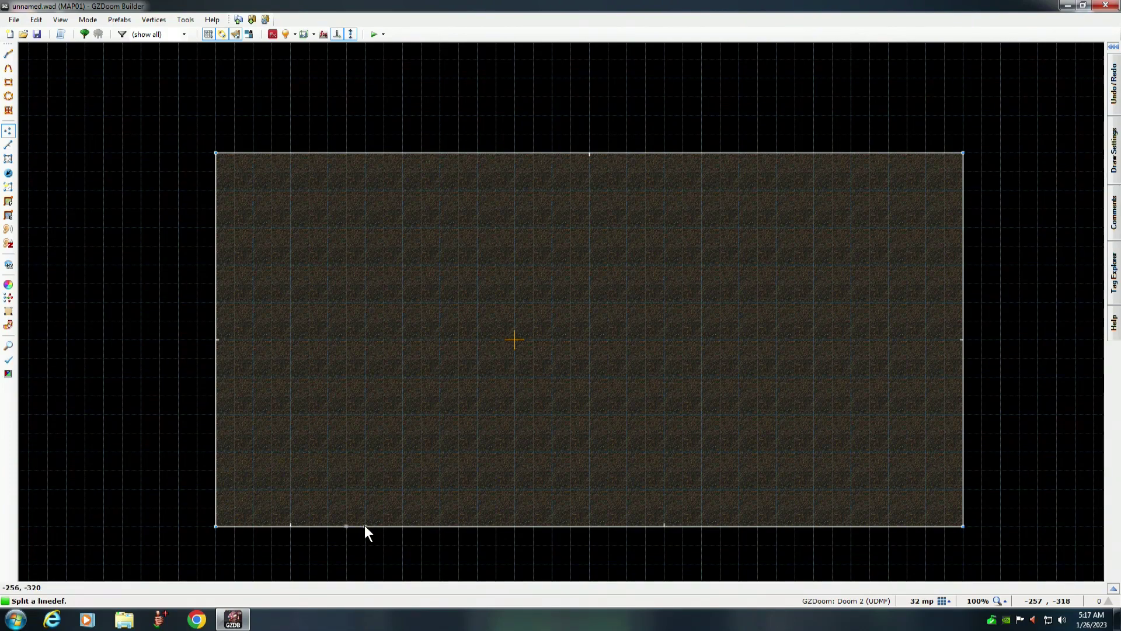
pyautogui.rightClick(364, 152)
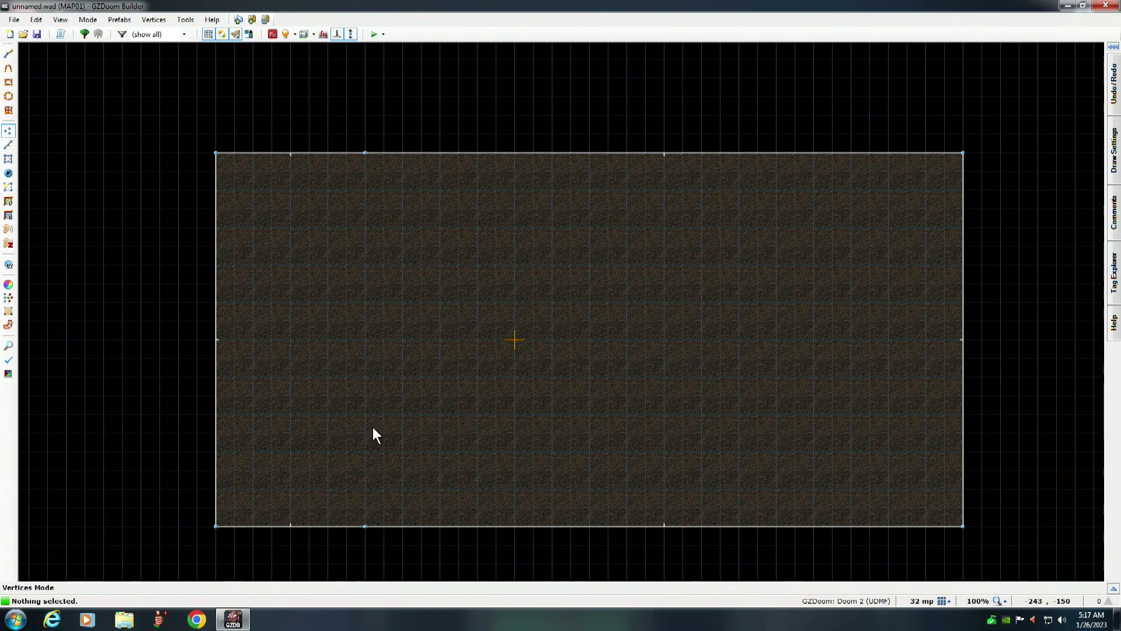
# Draw a closed 256 by 640 sector over the rectangle's west end, starting and finishing at -256, 0.
pyautogui.press('d')
pyautogui.click(365, 339)
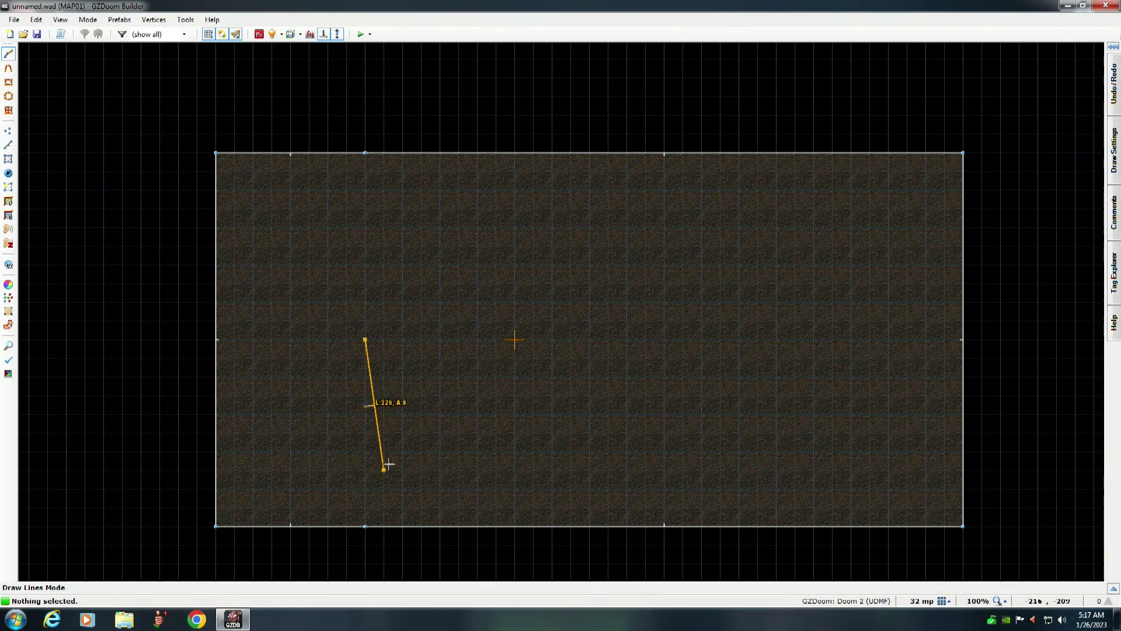
pyautogui.click(365, 526)
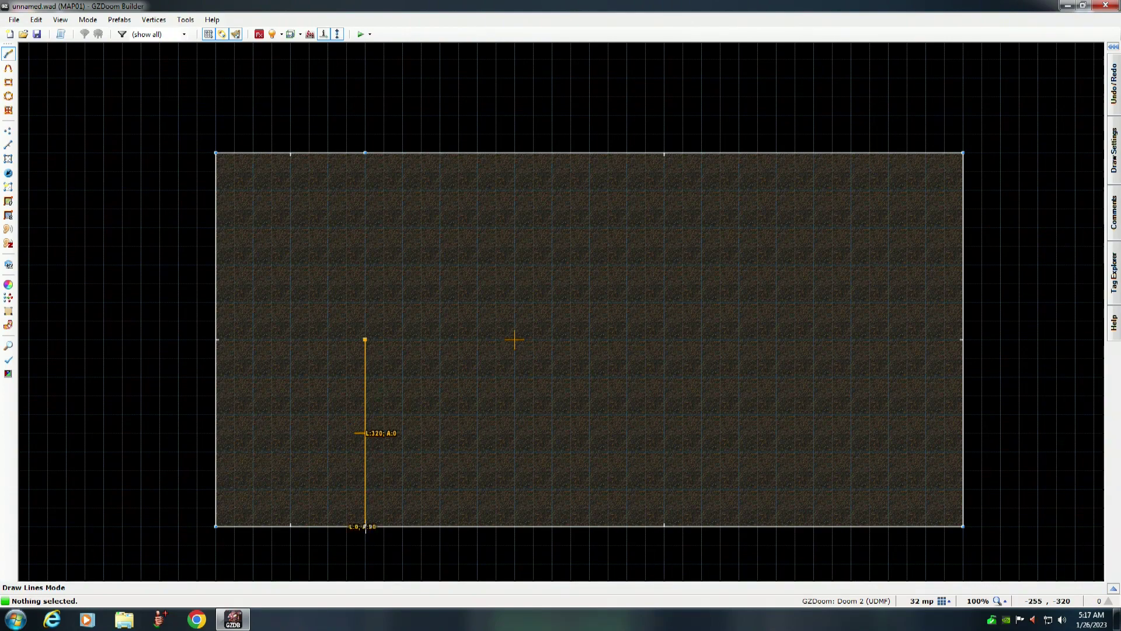
pyautogui.click(217, 527)
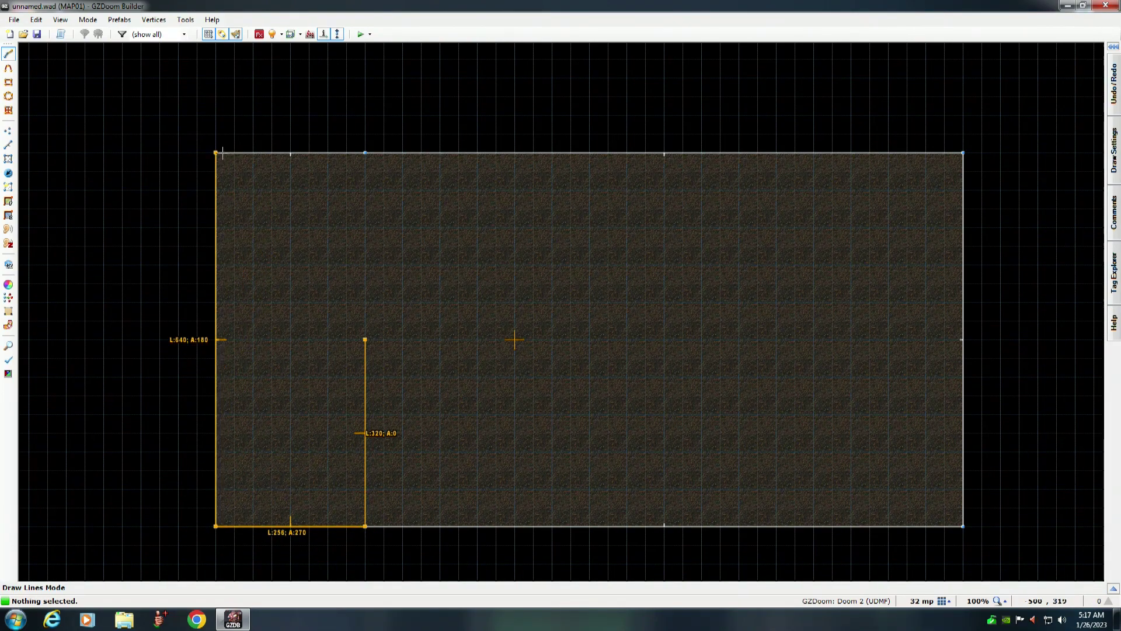
pyautogui.click(217, 151)
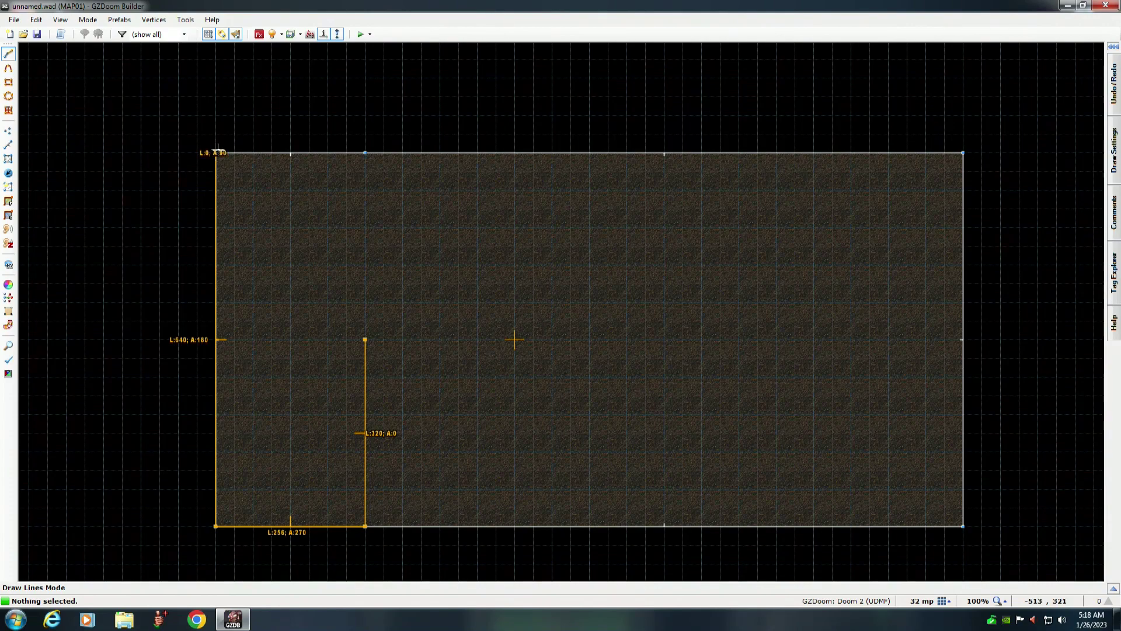
pyautogui.click(365, 152)
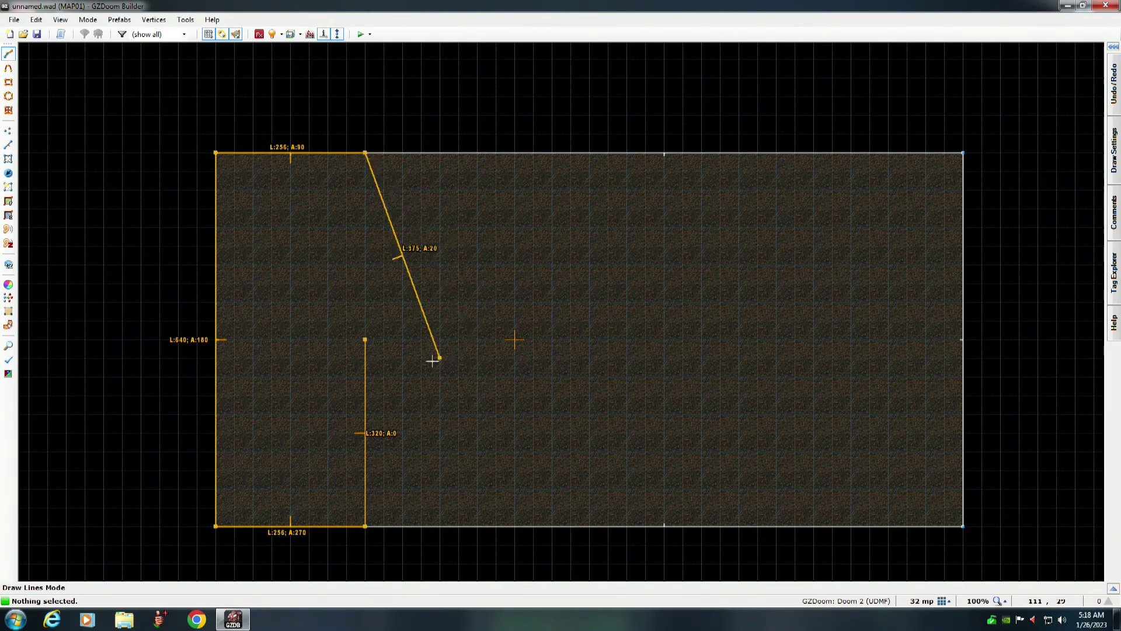
pyautogui.click(365, 340)
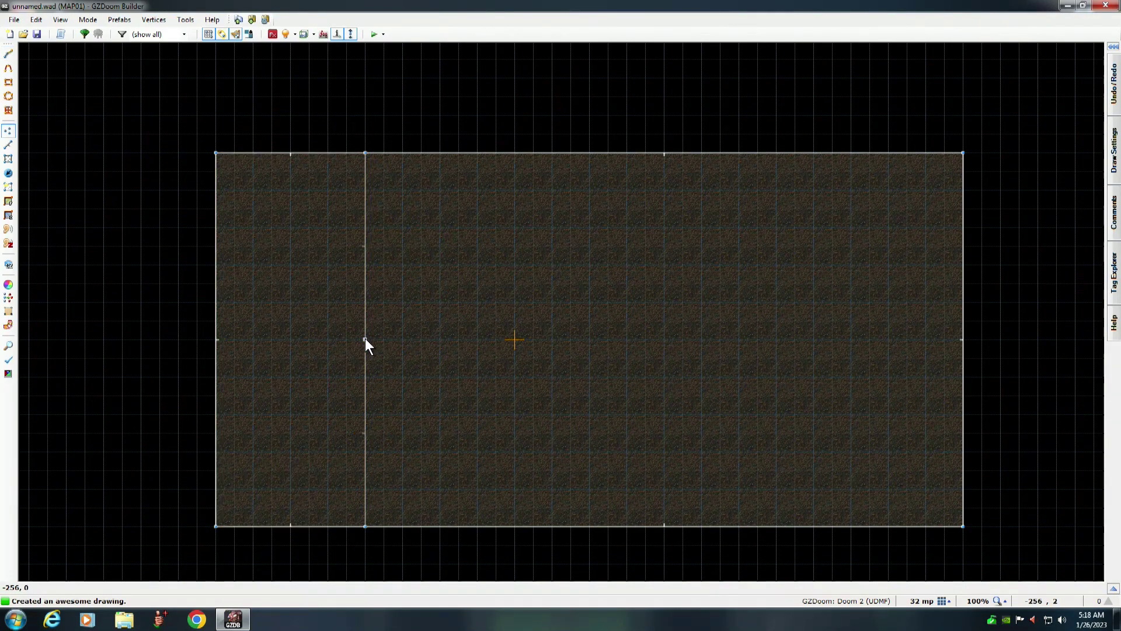
# Delete the extra vertex at -256, 0 and flip the western dividing linedef.
pyautogui.press('Delete')
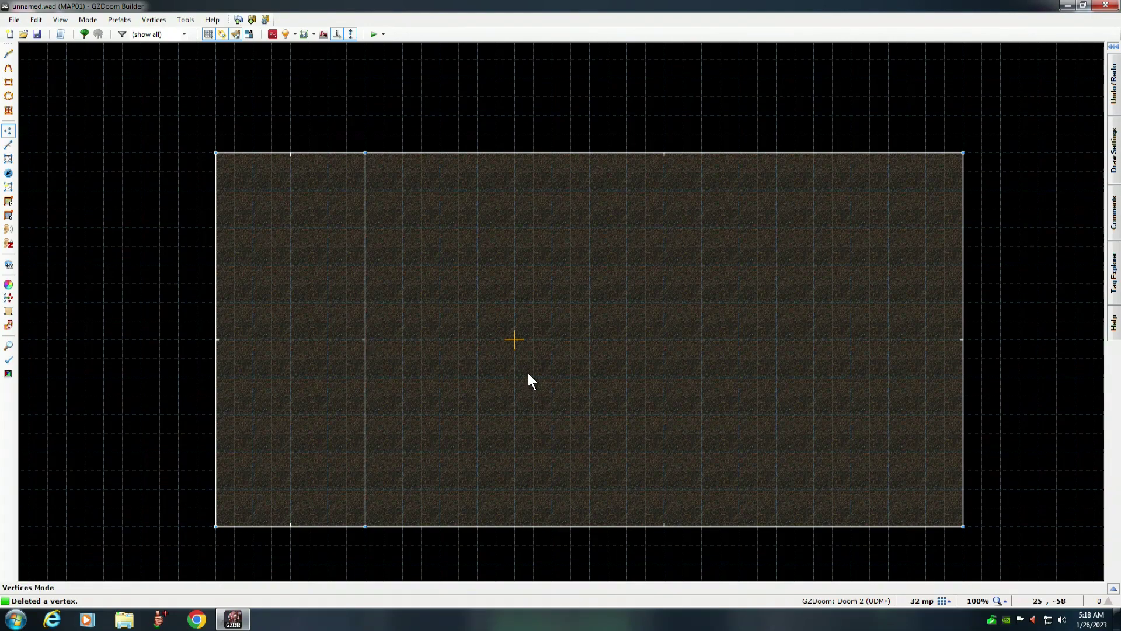
pyautogui.click(8, 144)
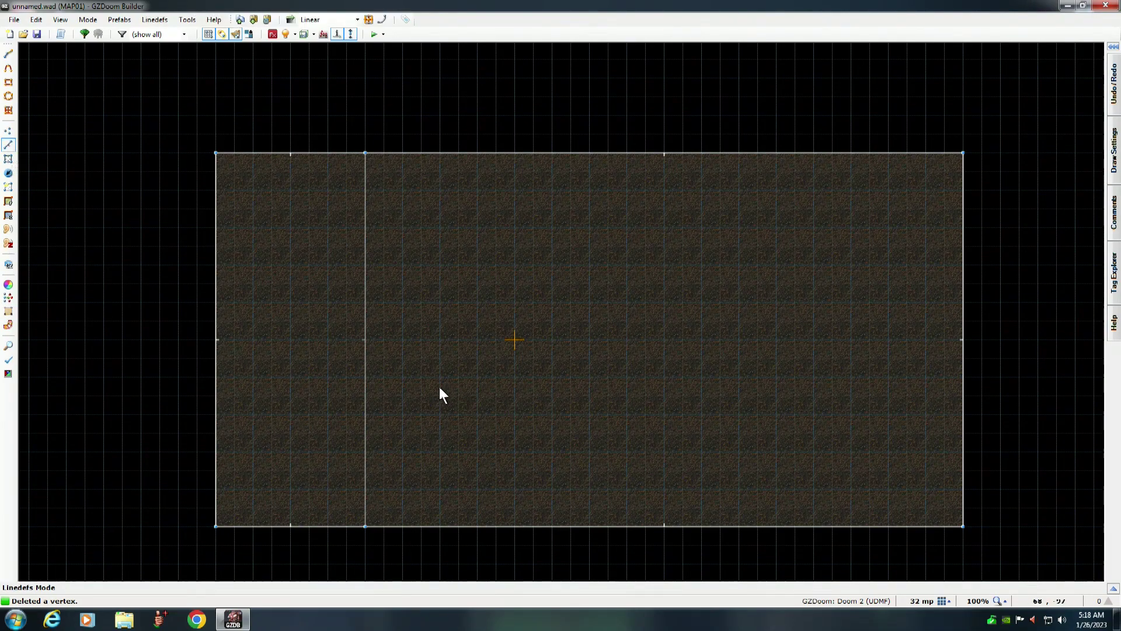
pyautogui.press('f')
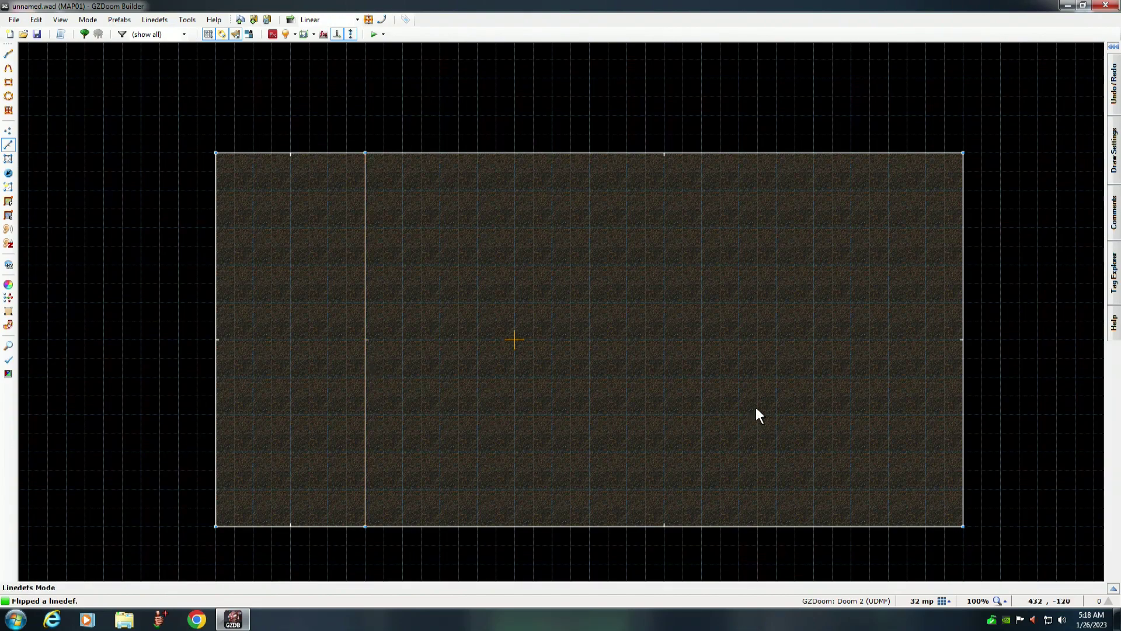
# Split the rectangle's north and south edges with new vertices at x = 512.
pyautogui.click(8, 130)
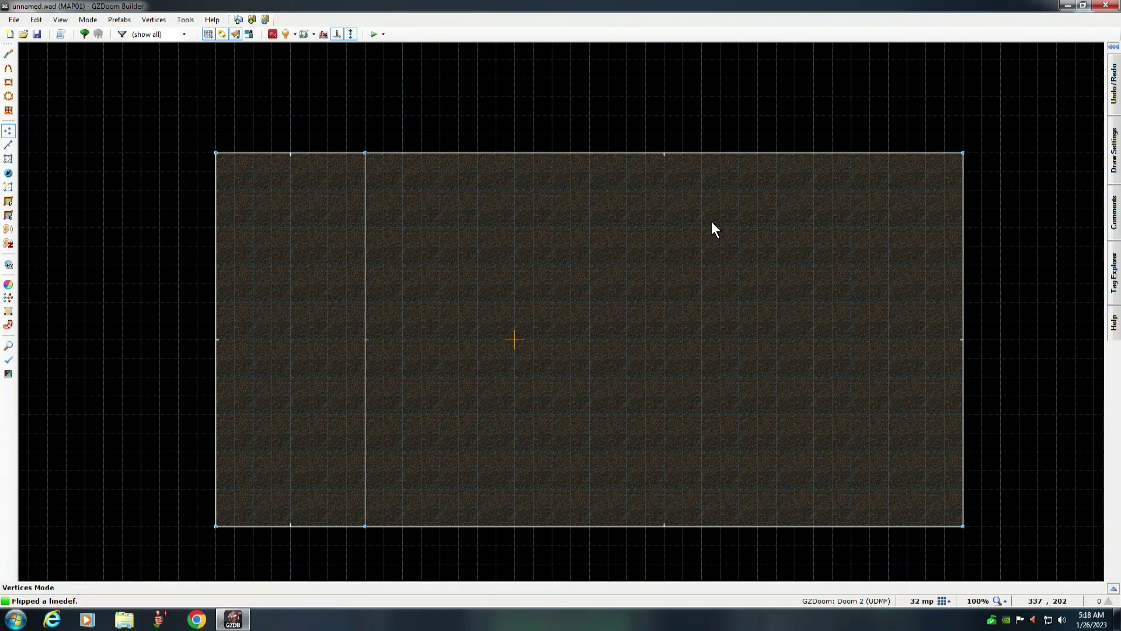
pyautogui.click(759, 233)
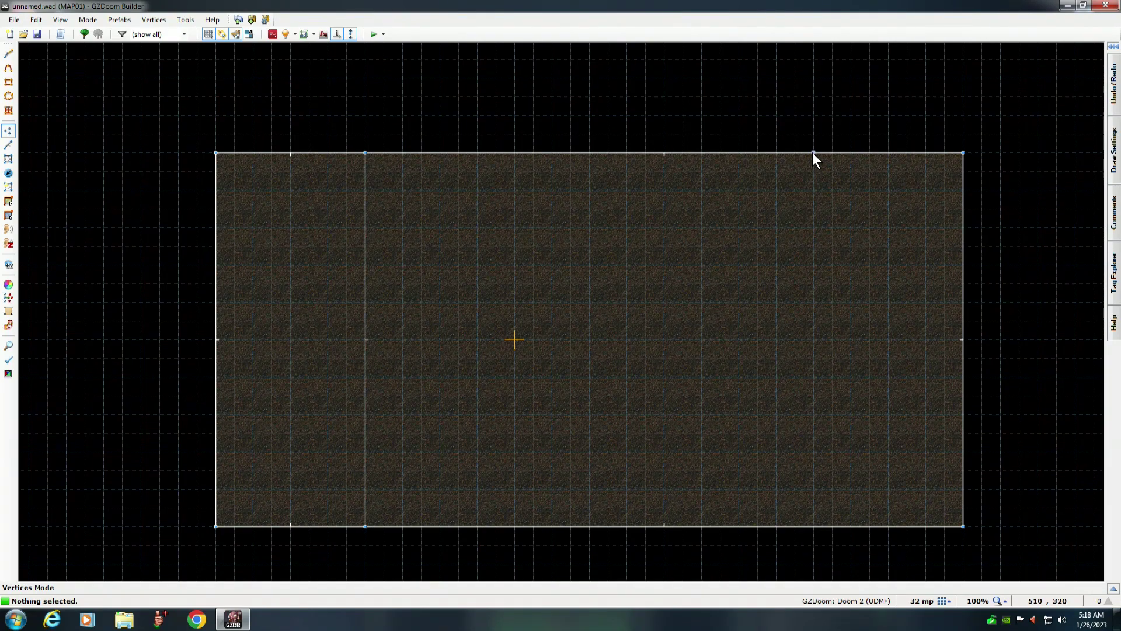
pyautogui.press('Insert')
pyautogui.rightClick(814, 524)
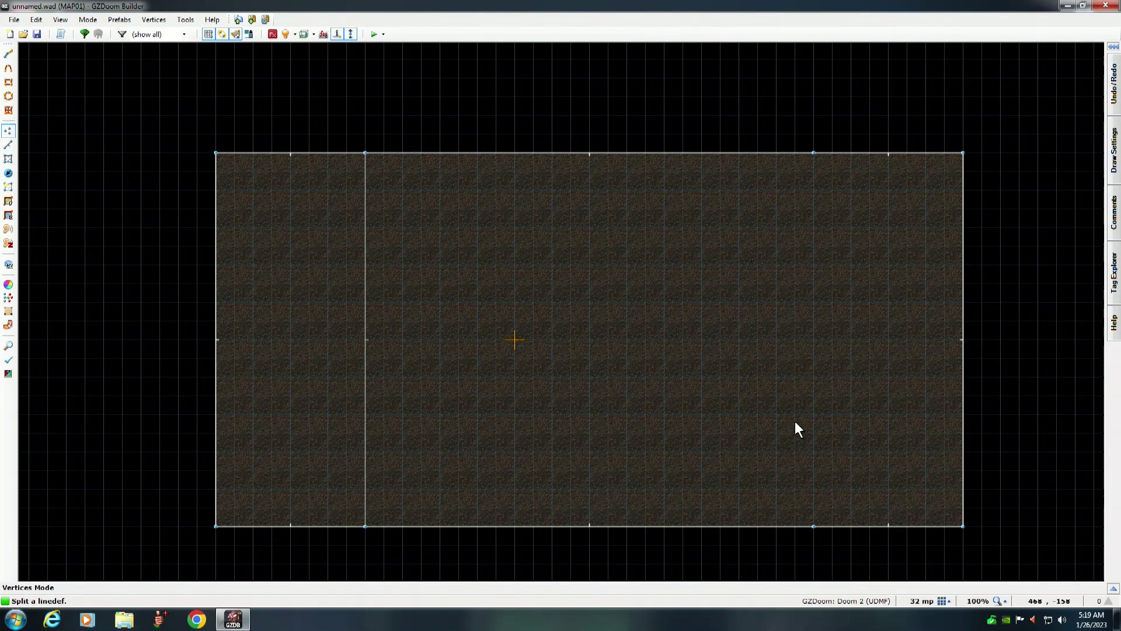
# Draw a closed 256 by 640 sector over the rectangle's east end, starting and finishing at 512, 0.
pyautogui.press('d')
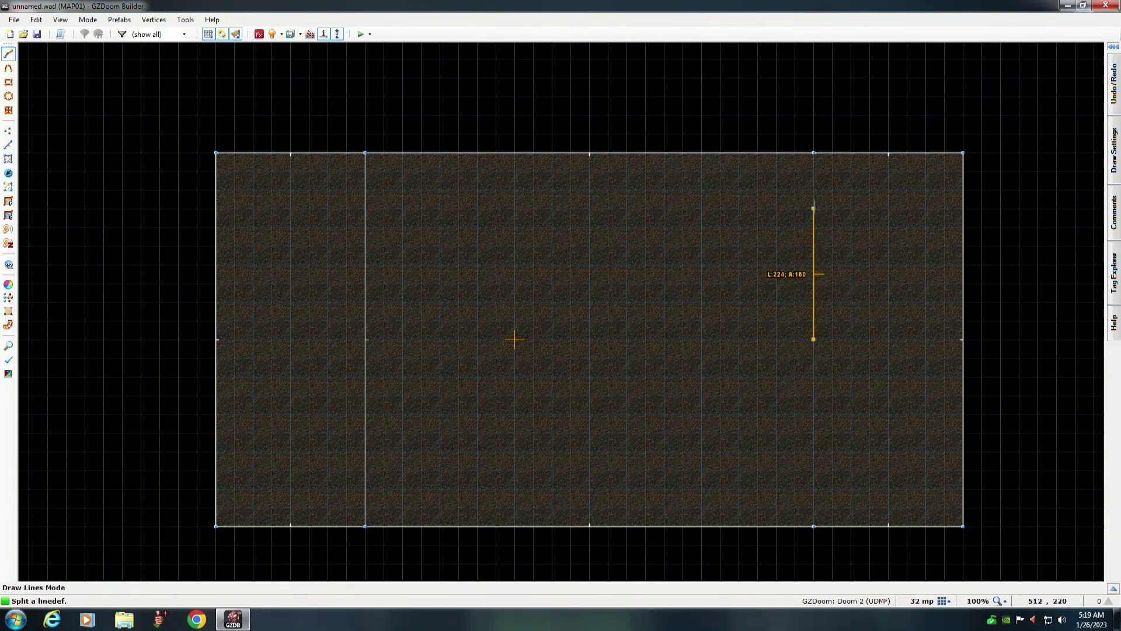
pyautogui.click(814, 152)
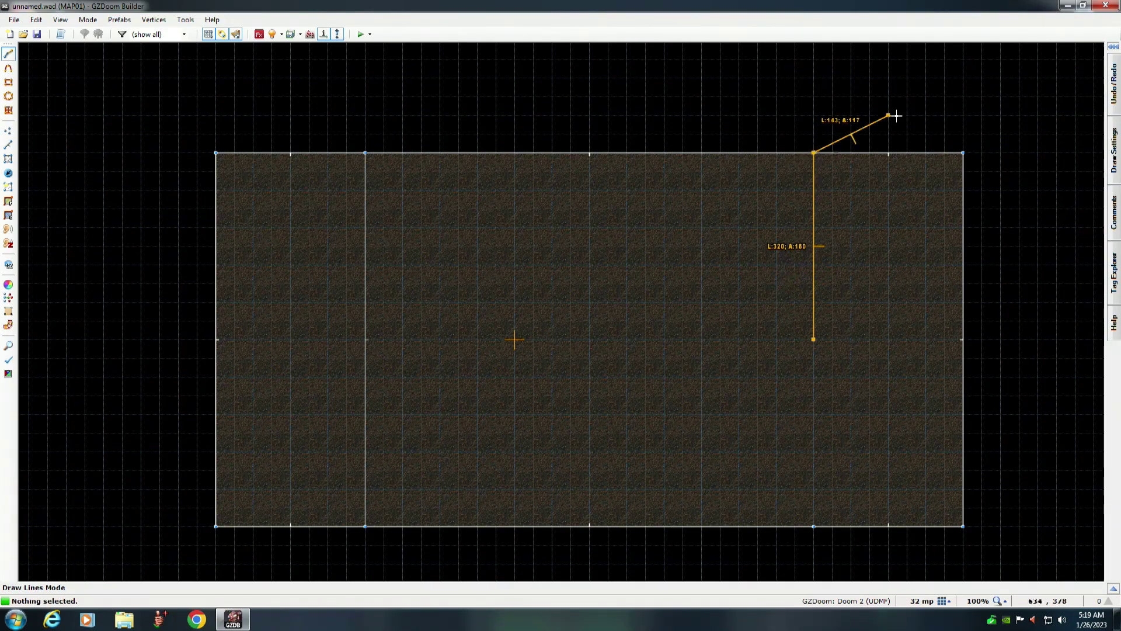
pyautogui.click(963, 152)
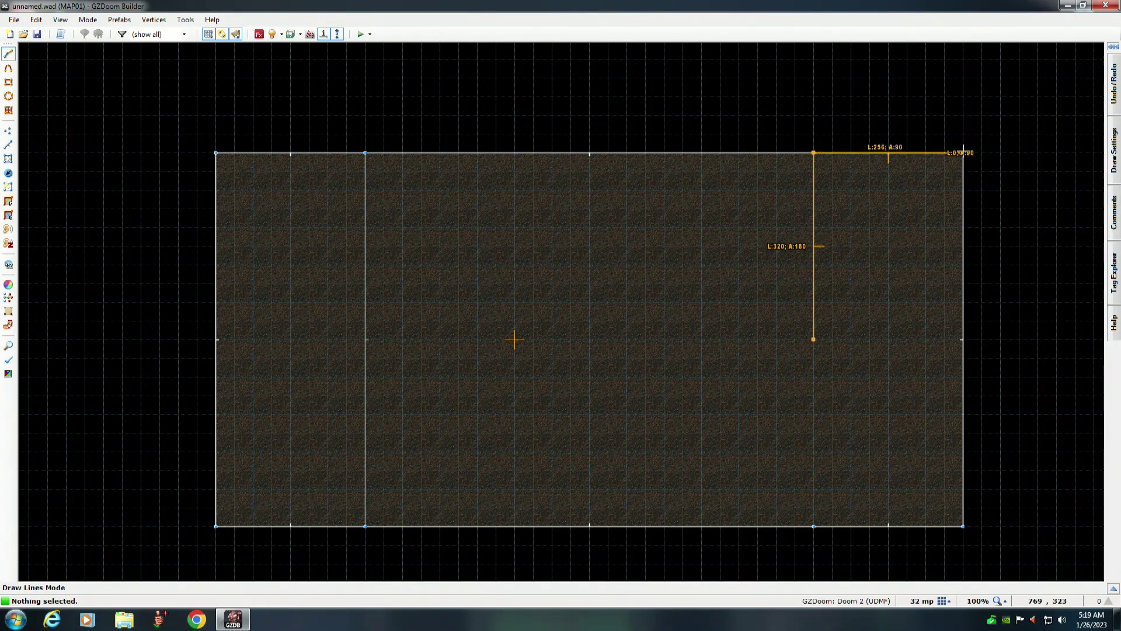
pyautogui.click(963, 526)
pyautogui.click(814, 527)
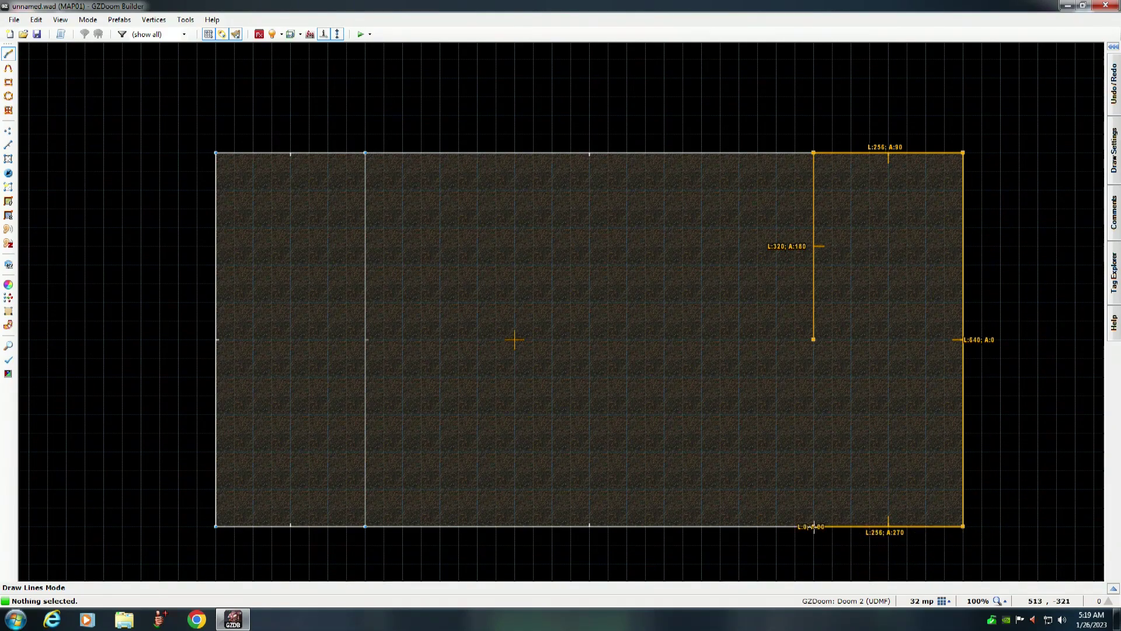
pyautogui.click(813, 339)
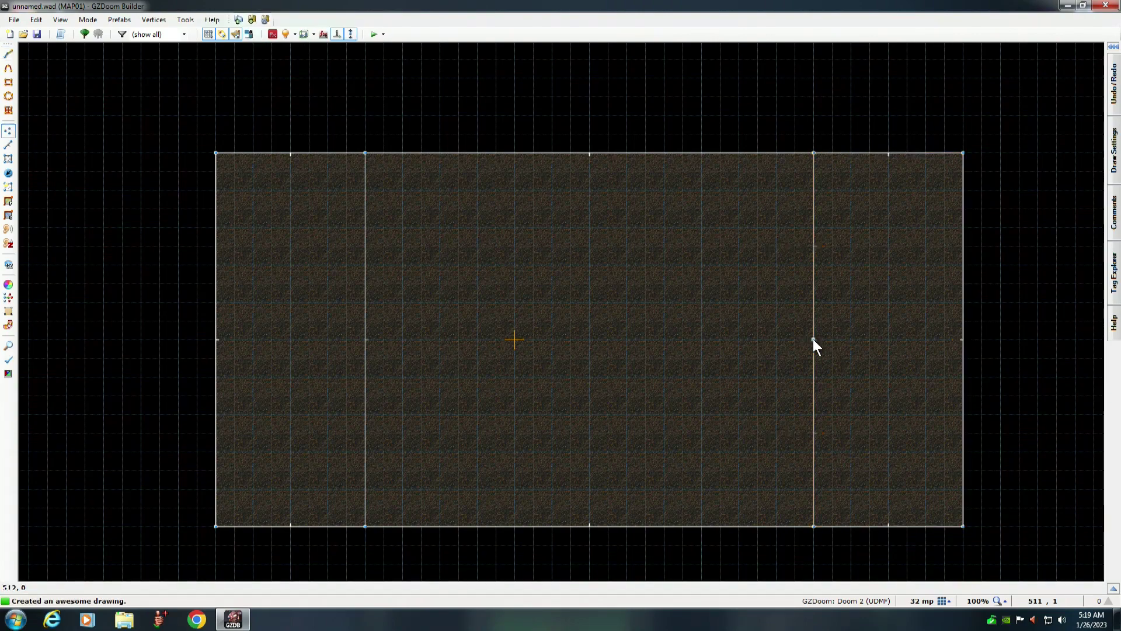
# Delete the extra vertex at 512, 0 and flip the eastern dividing linedef.
pyautogui.press('Delete')
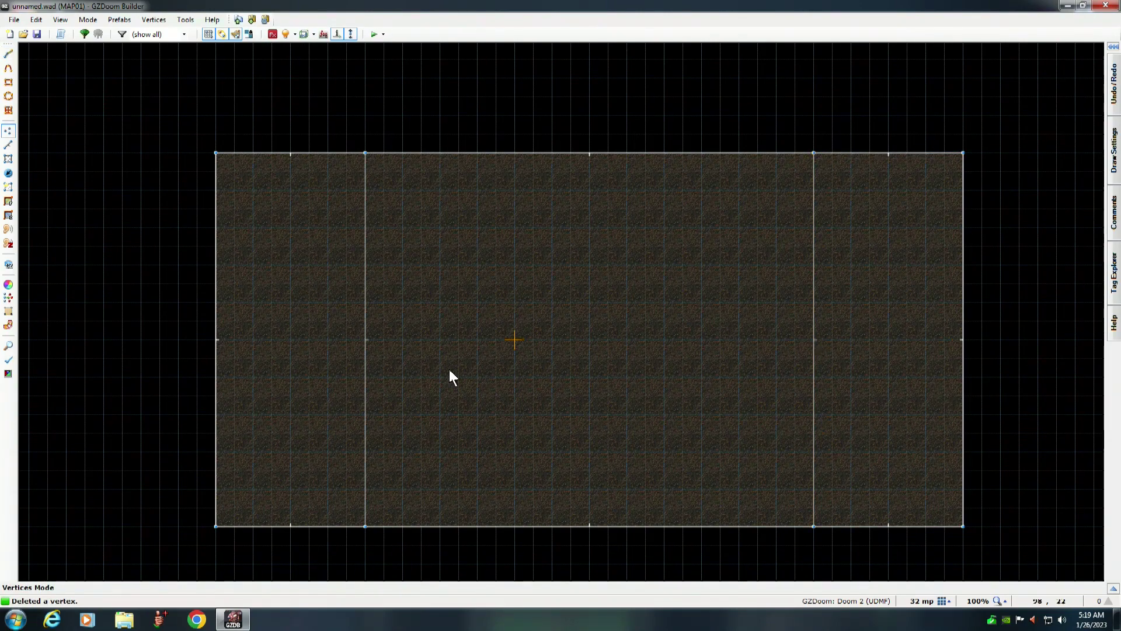
pyautogui.click(8, 144)
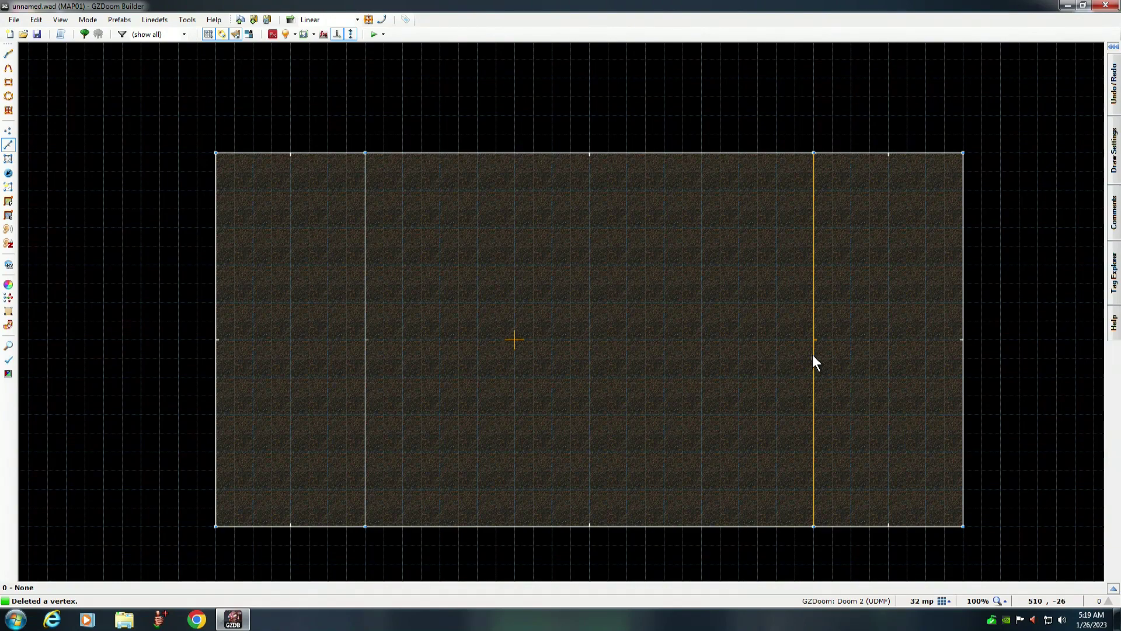
pyautogui.press('f')
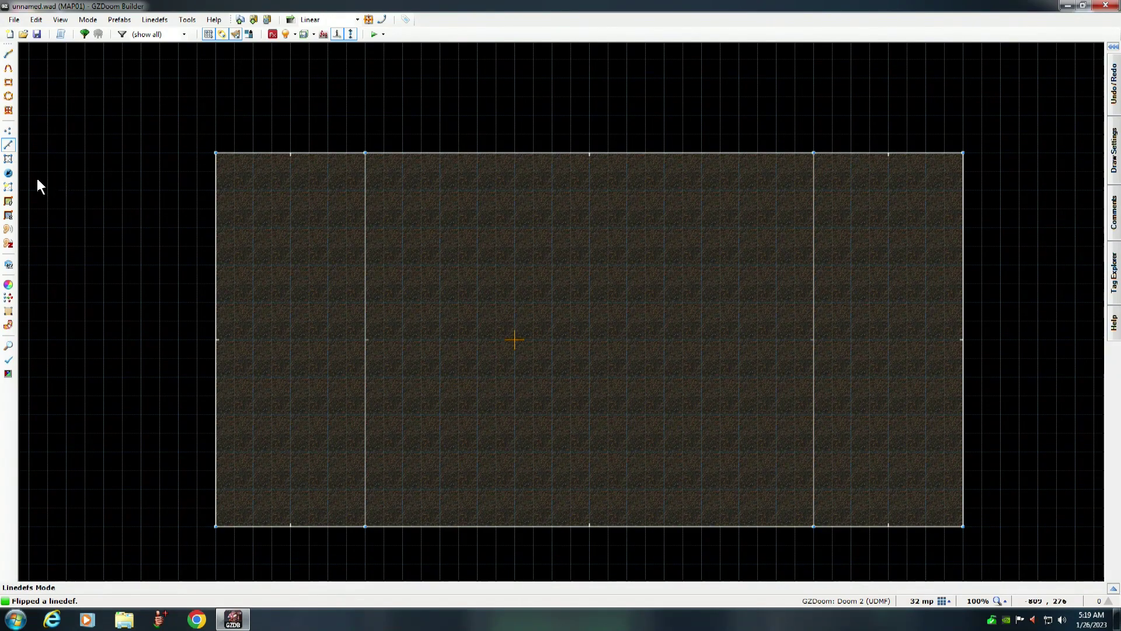
# Change the middle sector's floor texture to the FWATER1 flat.
pyautogui.click(8, 158)
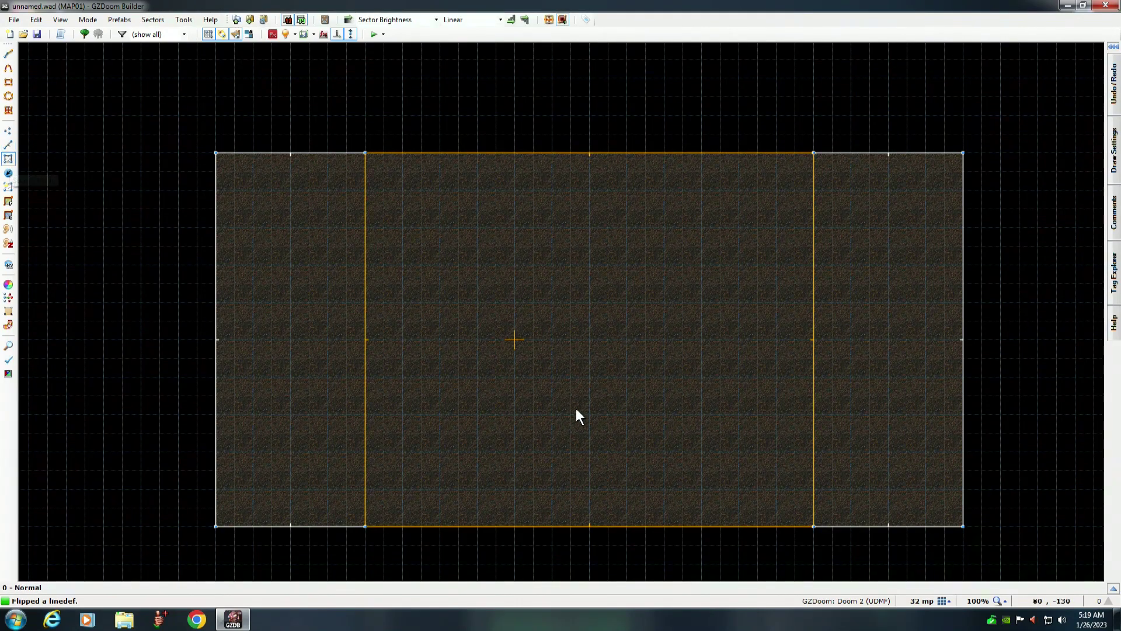
pyautogui.rightClick(571, 312)
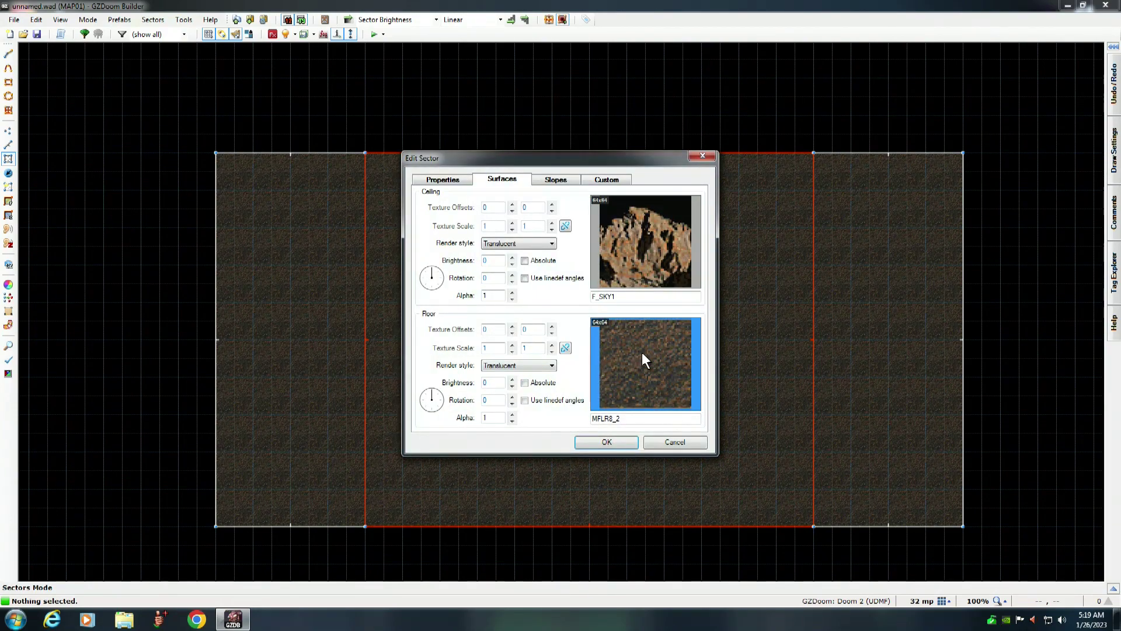
pyautogui.click(643, 352)
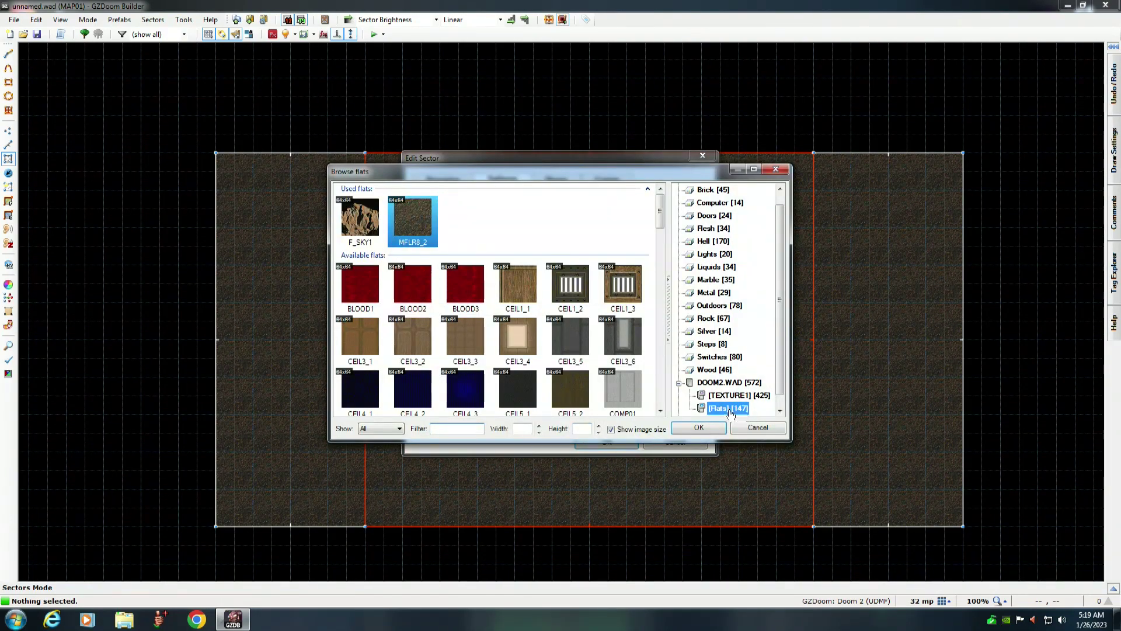
pyautogui.click(659, 393)
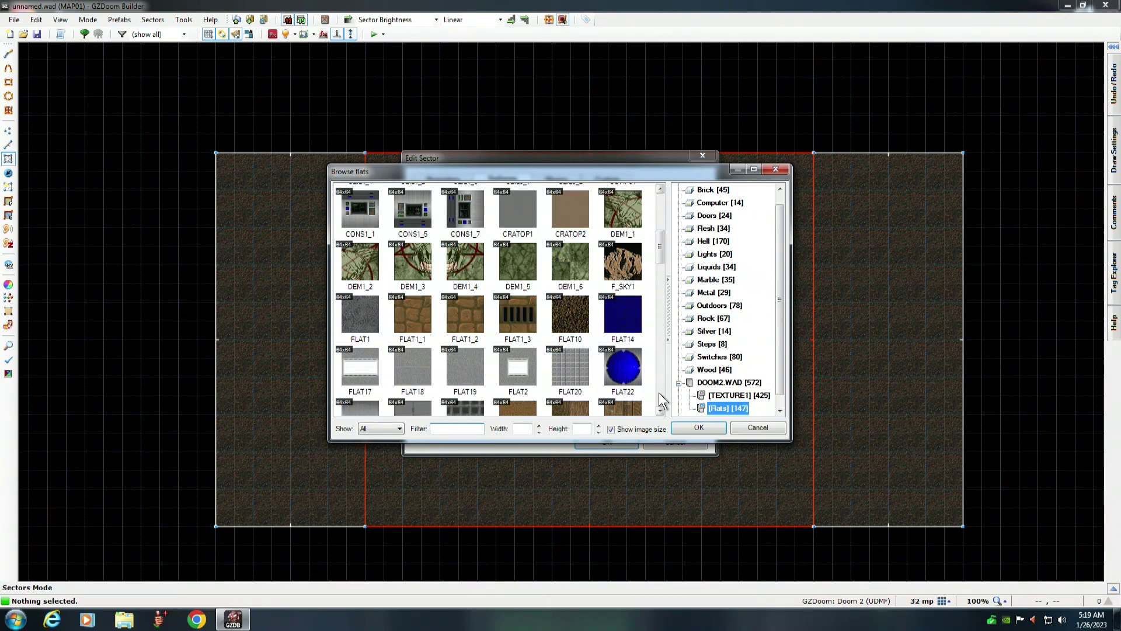
pyautogui.click(659, 393)
pyautogui.click(660, 399)
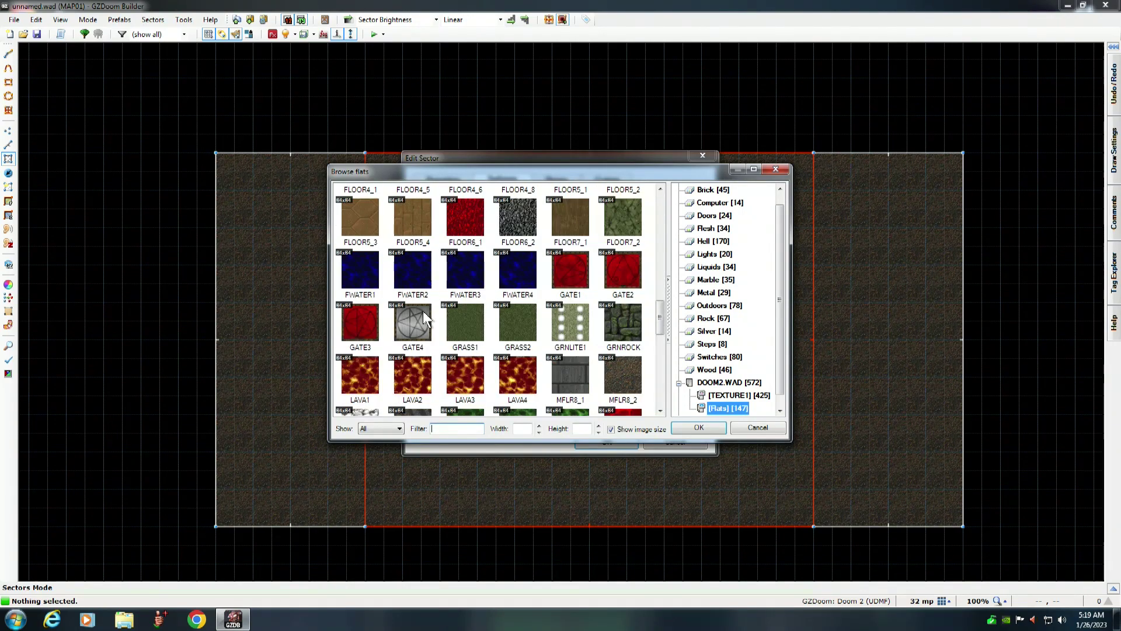
pyautogui.click(360, 261)
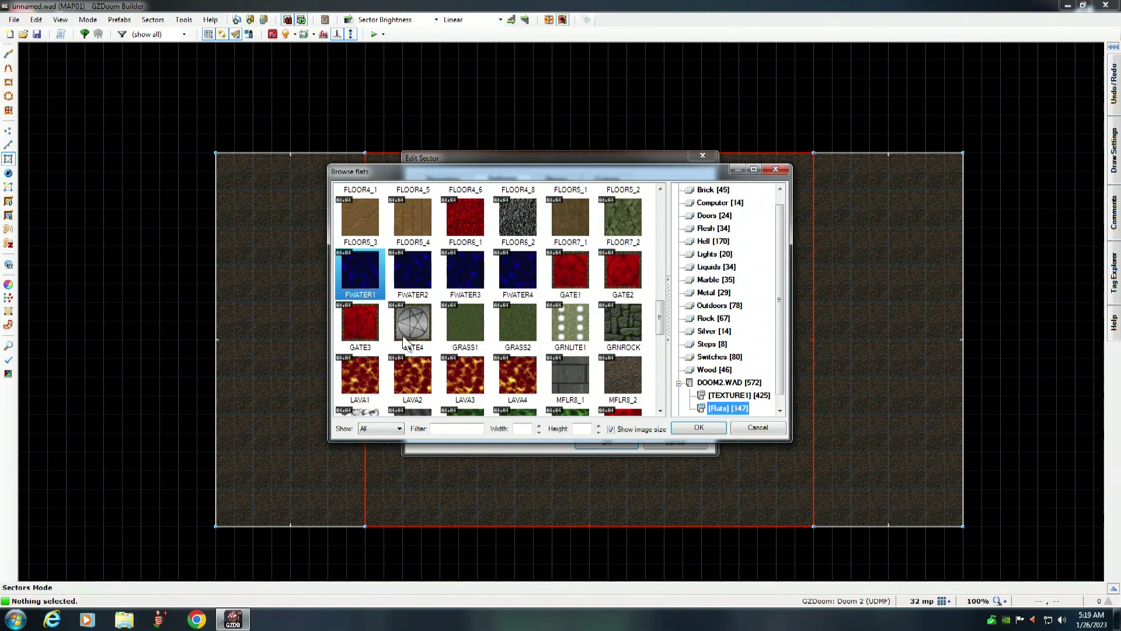
pyautogui.click(704, 427)
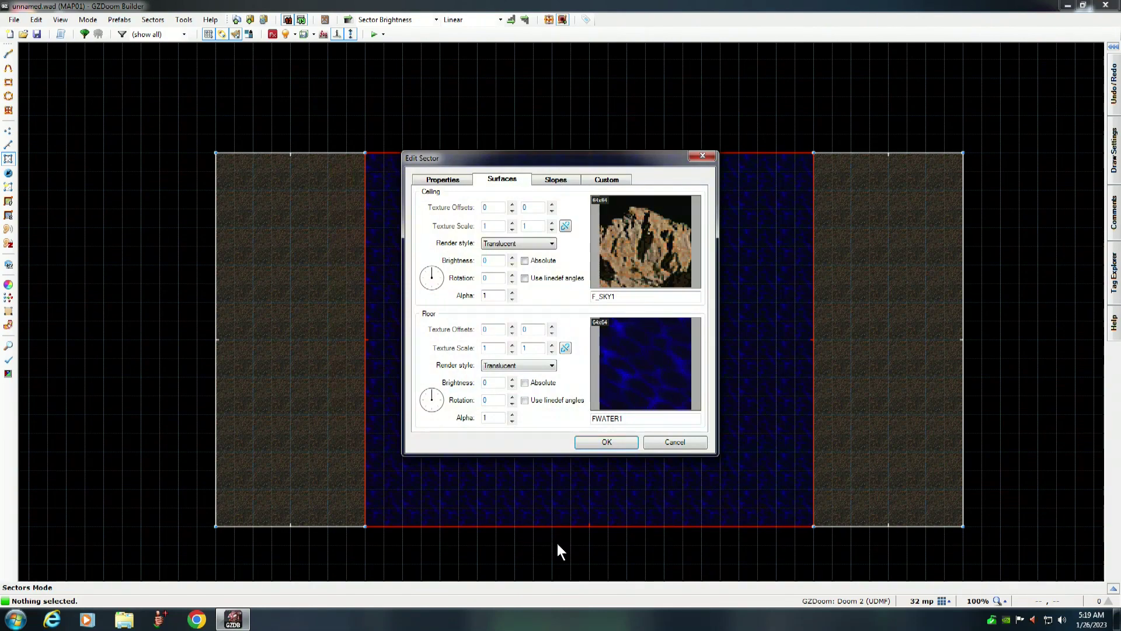
# Set the middle water sector's floor height to 128.
pyautogui.click(443, 180)
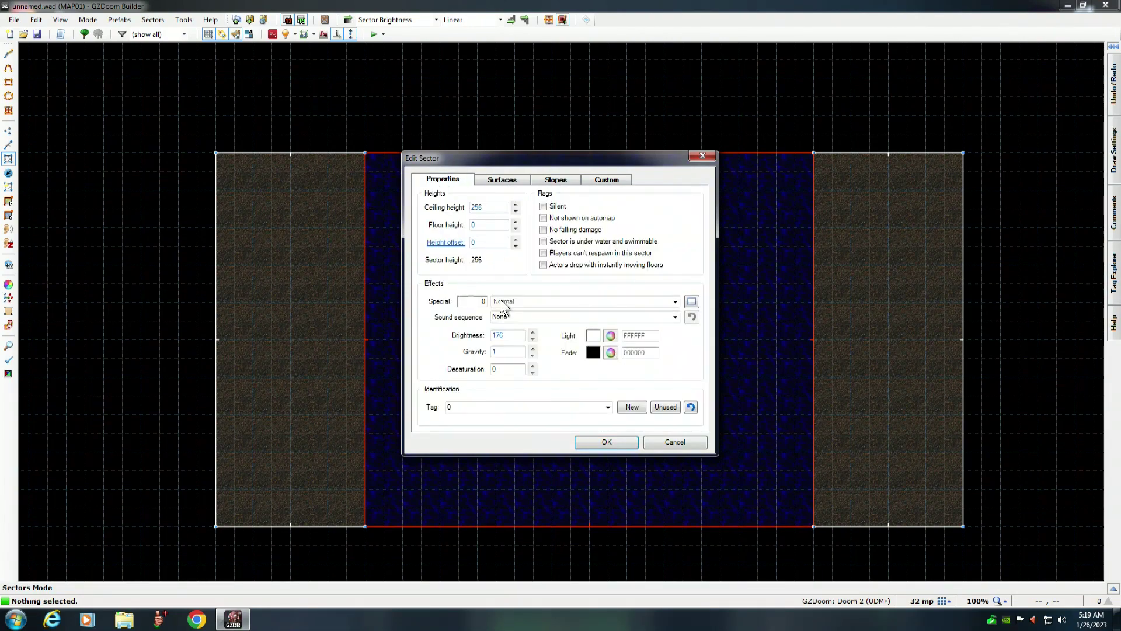
pyautogui.click(491, 225)
pyautogui.write('128')
pyautogui.click(616, 442)
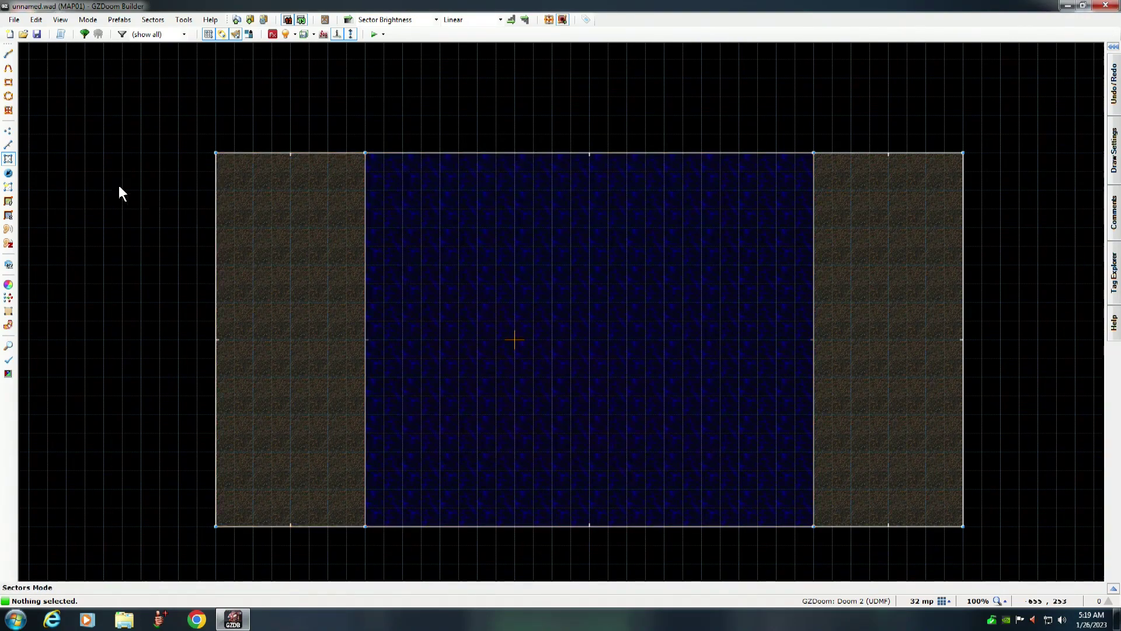
# Select both dividing linedefs and check the textures assigned to their front sides.
pyautogui.click(9, 146)
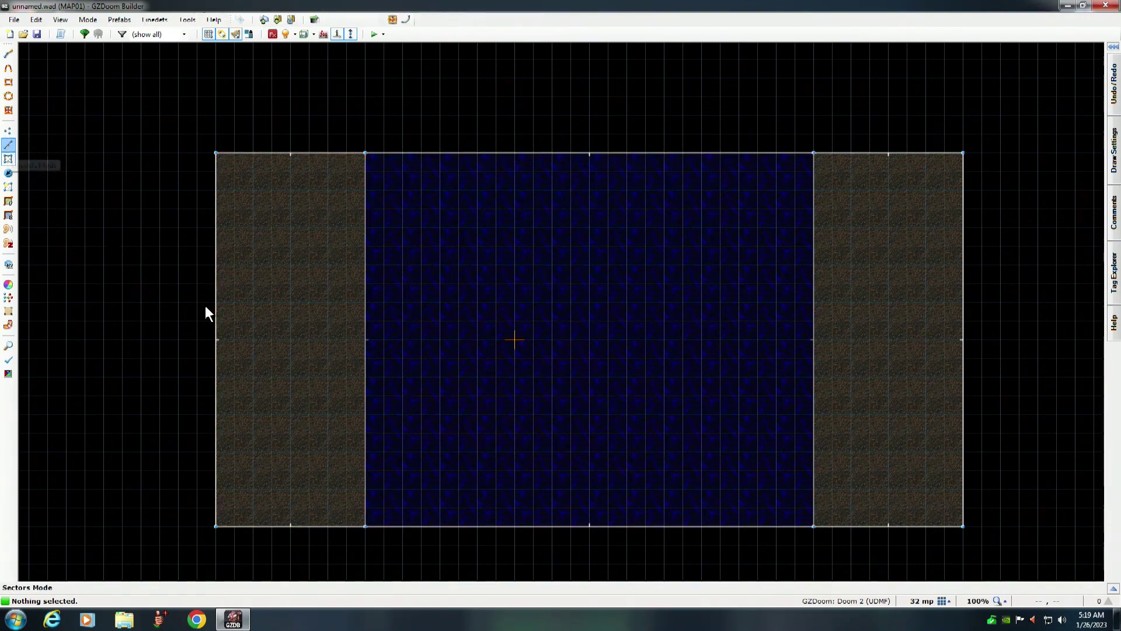
pyautogui.click(367, 315)
pyautogui.click(814, 345)
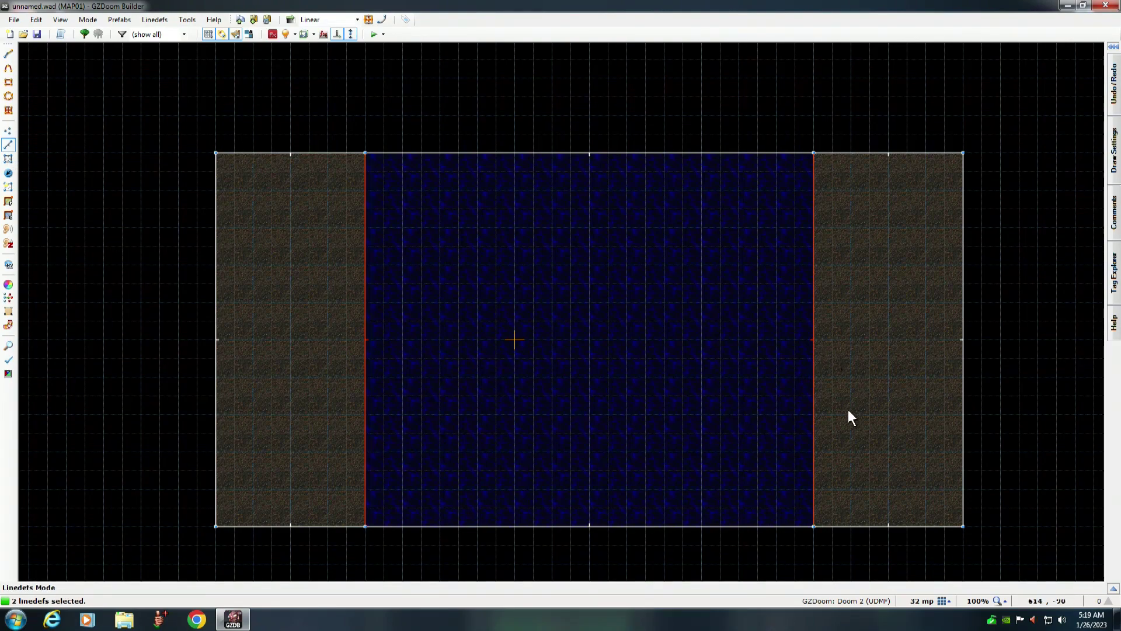
pyautogui.rightClick(365, 260)
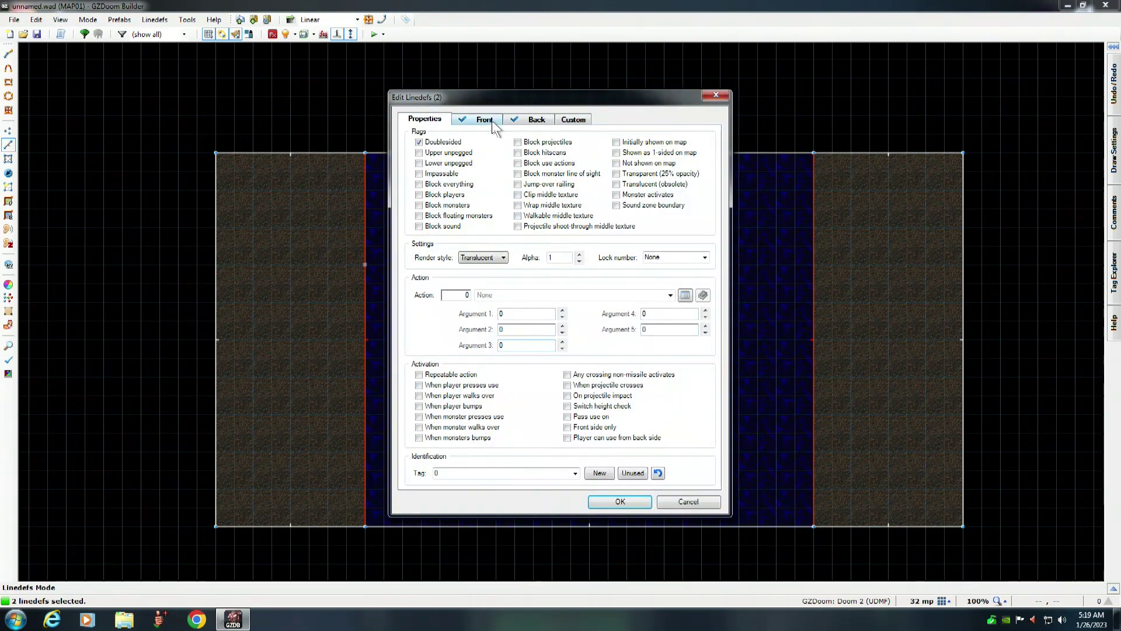
pyautogui.click(480, 122)
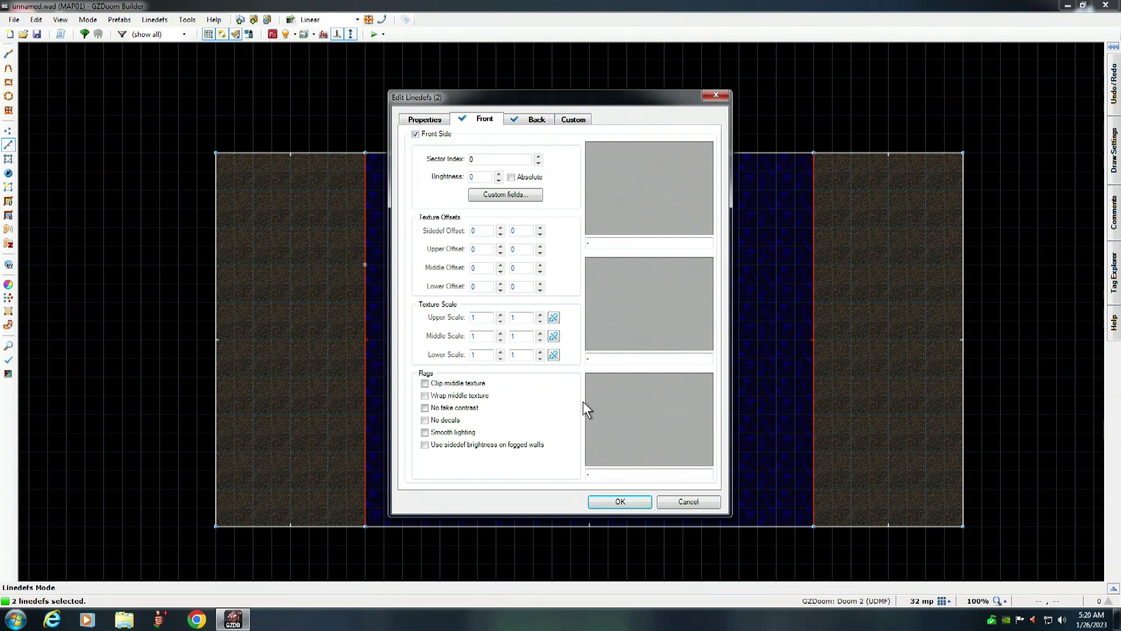
pyautogui.click(639, 503)
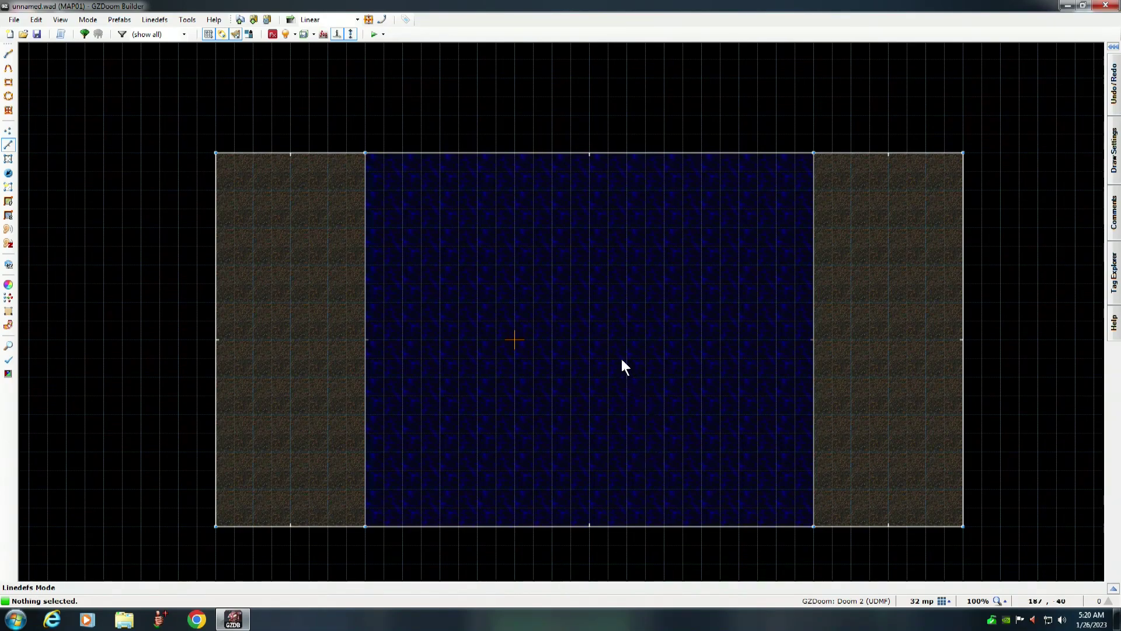
# Inspect the water sector and its surrounding walls in the 3D visual mode, then return to the map.
pyautogui.press('w')
pyautogui.press('s')
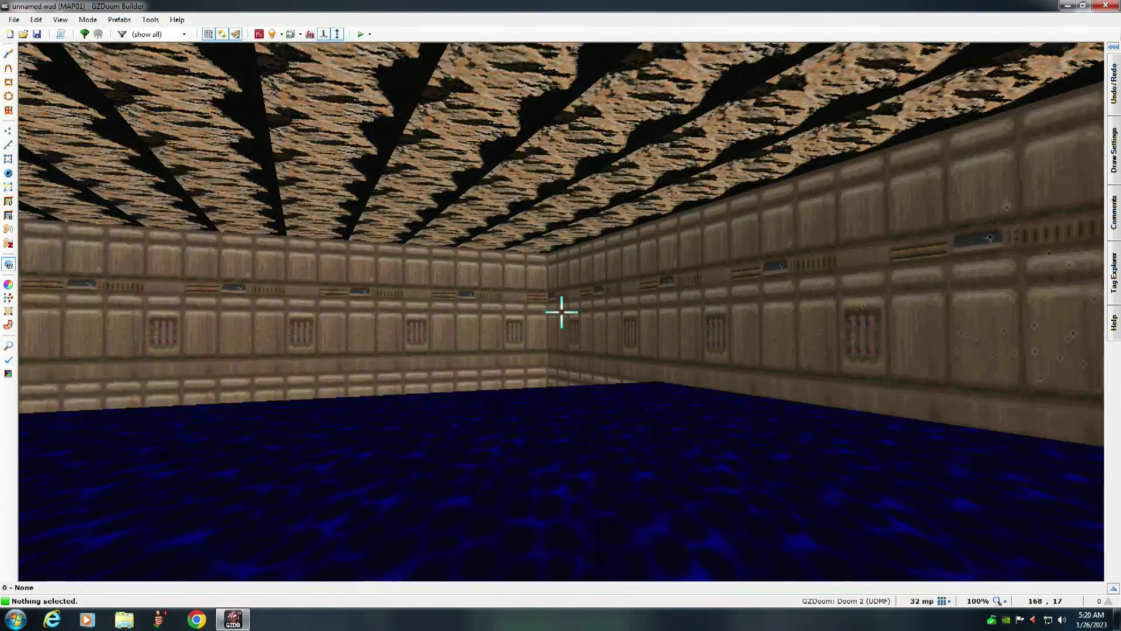
pyautogui.press('w')
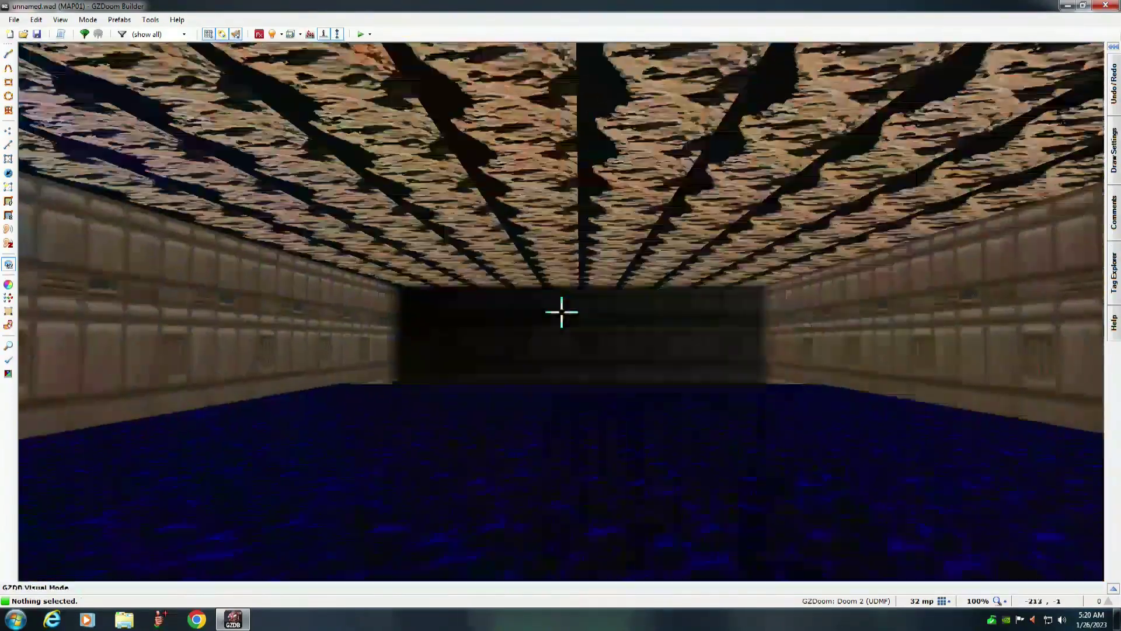
pyautogui.press('w')
pyautogui.press('q')
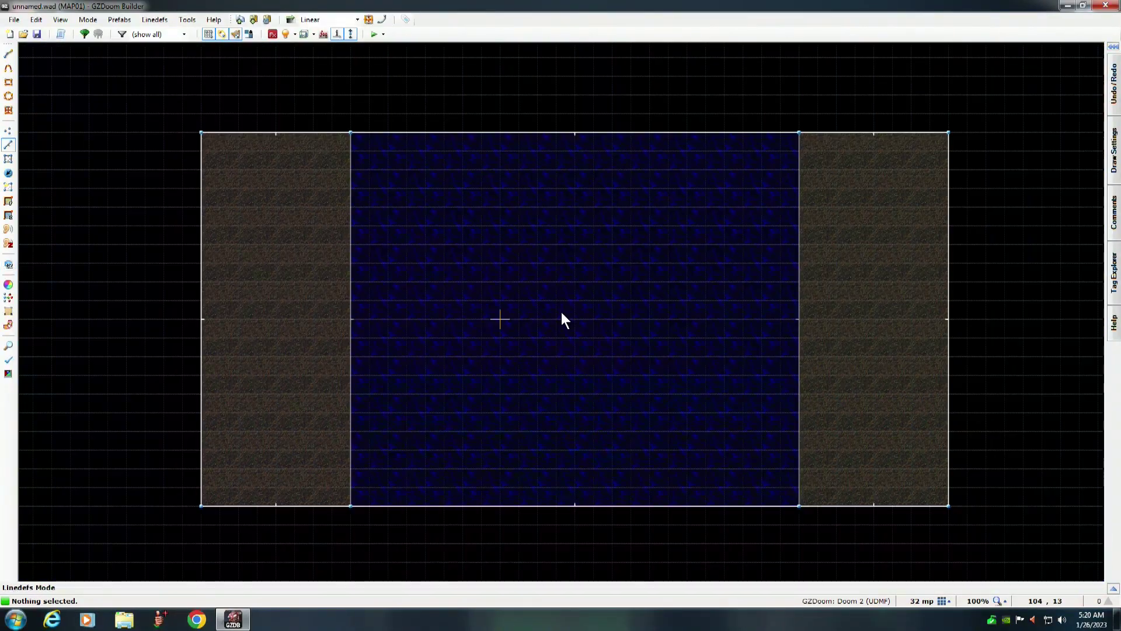
# Set the middle water sector's floor height to -12.
pyautogui.click(9, 160)
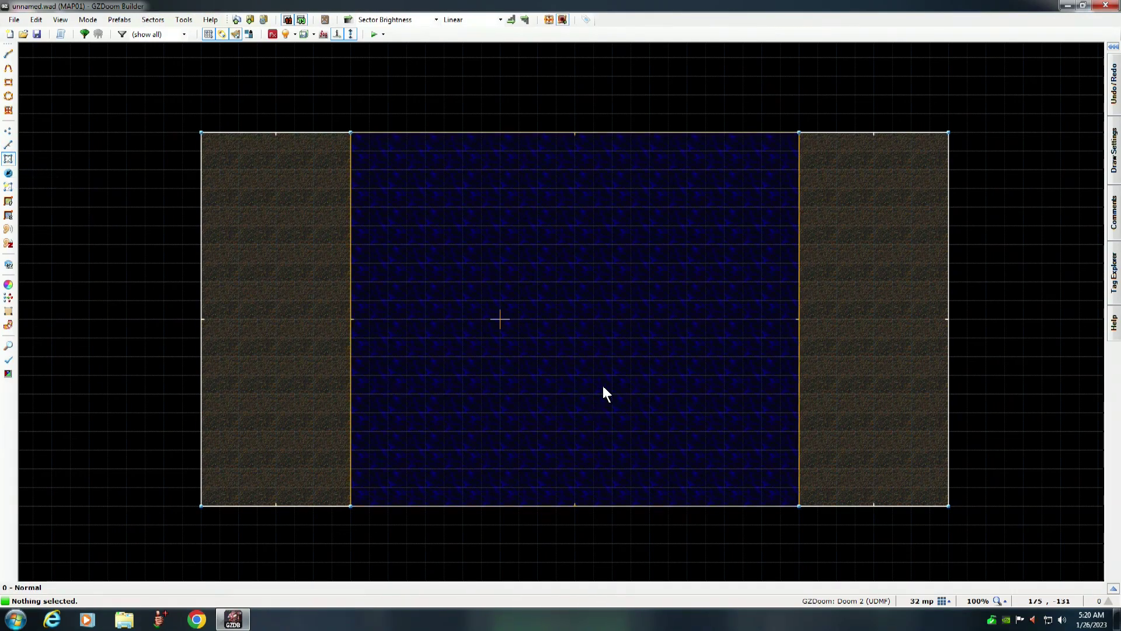
pyautogui.rightClick(591, 301)
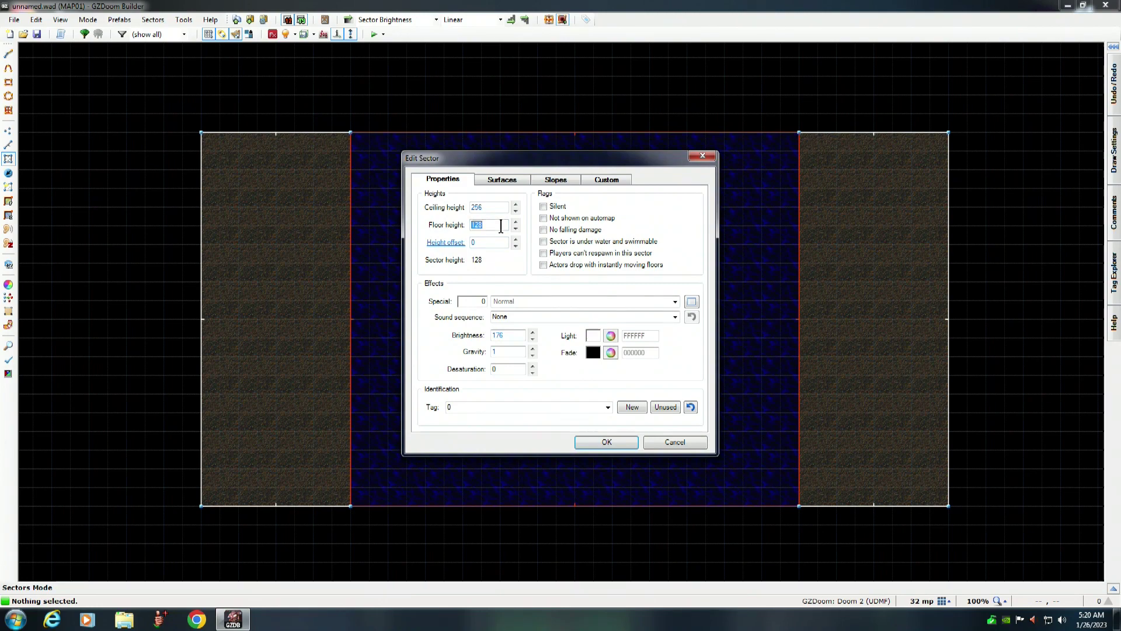
pyautogui.press('BackSpace')
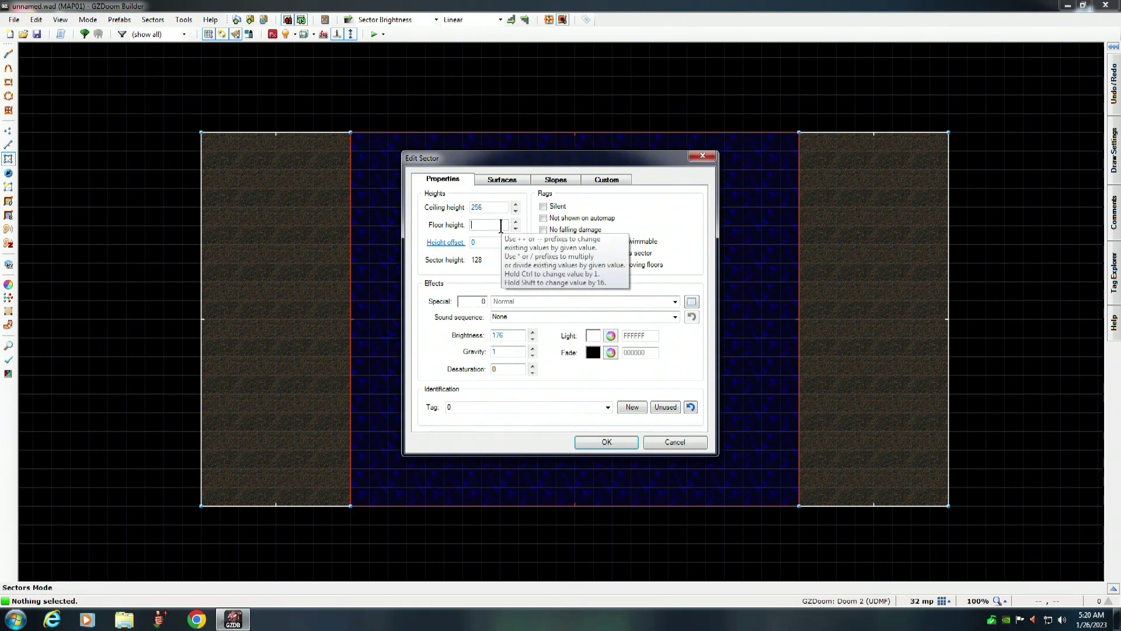
pyautogui.click(516, 229)
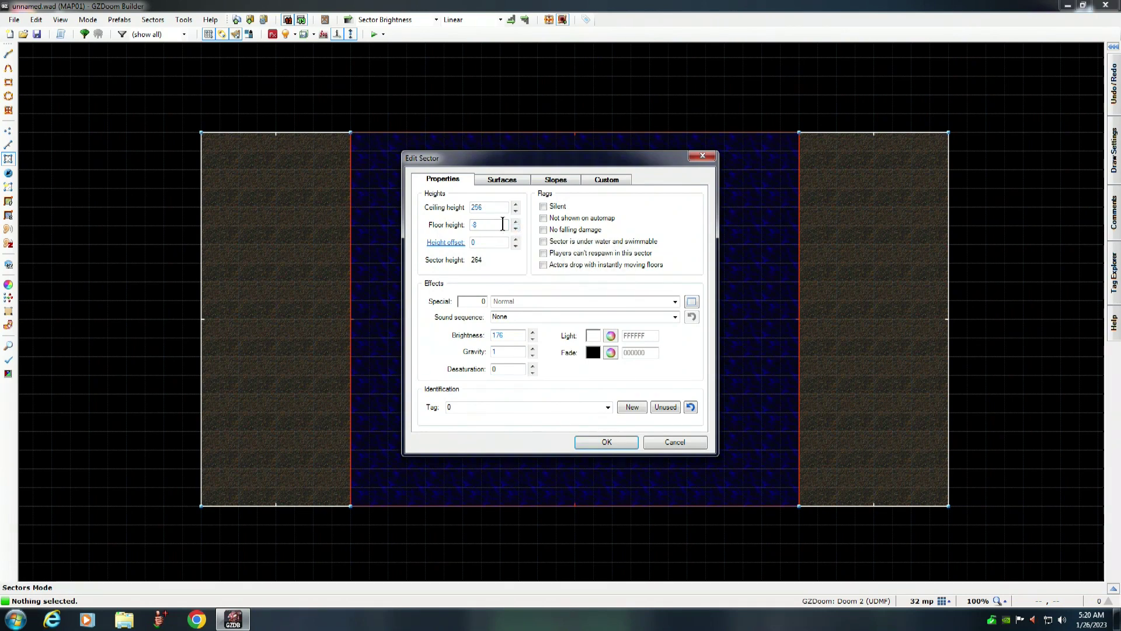
pyautogui.press('BackSpace')
pyautogui.write('-12')
pyautogui.click(606, 442)
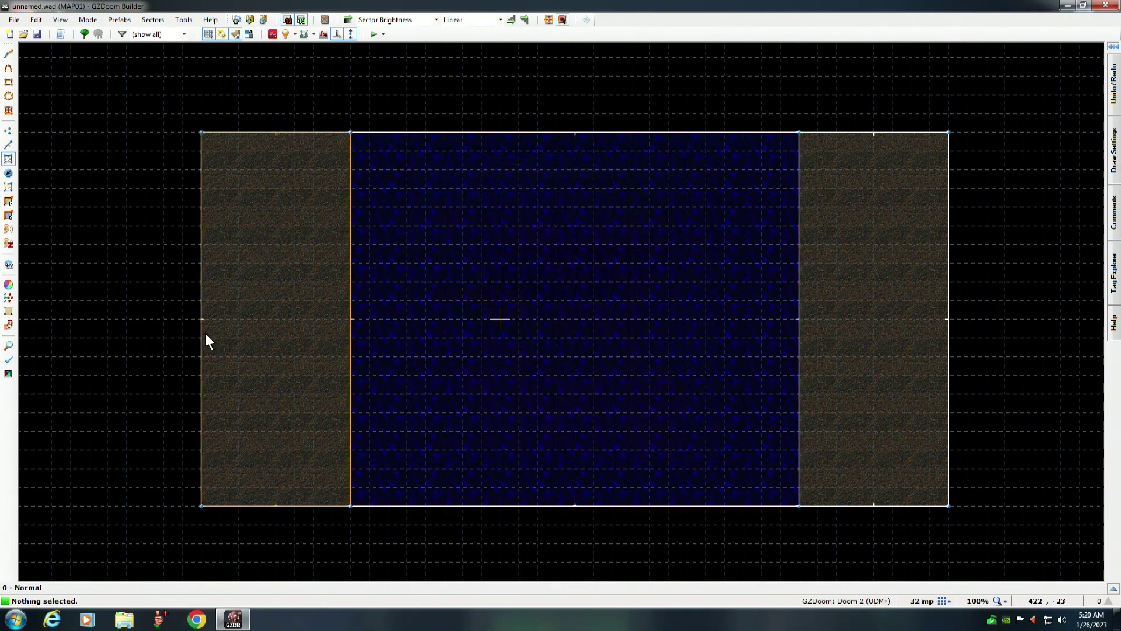
# Recheck the front-side textures of the western and eastern dividing linedefs together.
pyautogui.click(8, 144)
pyautogui.click(351, 295)
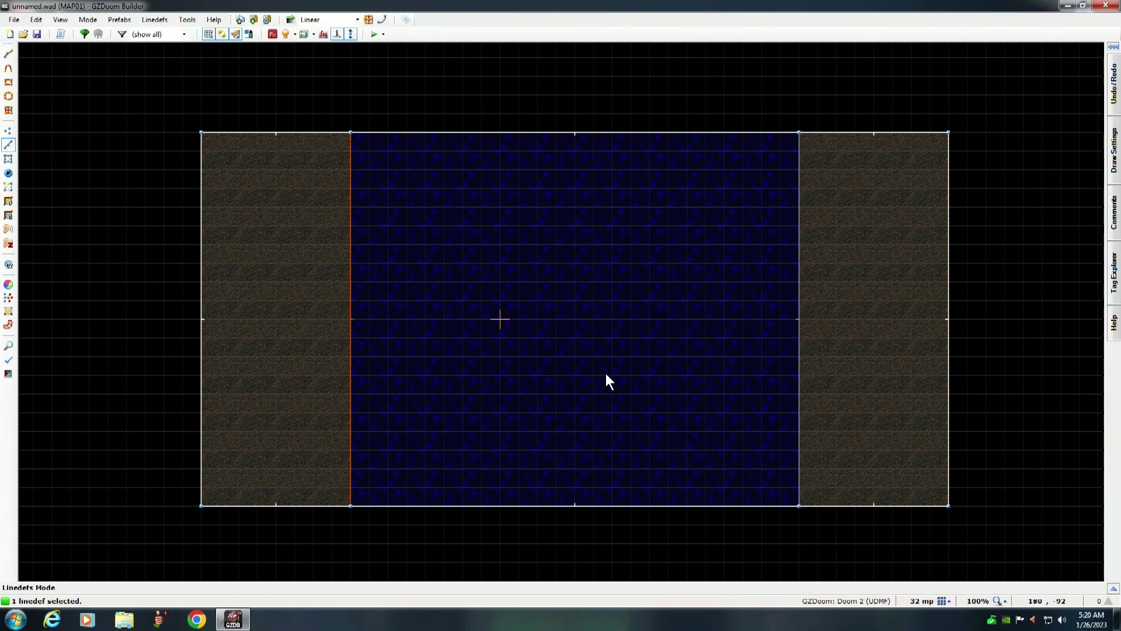
pyautogui.click(797, 330)
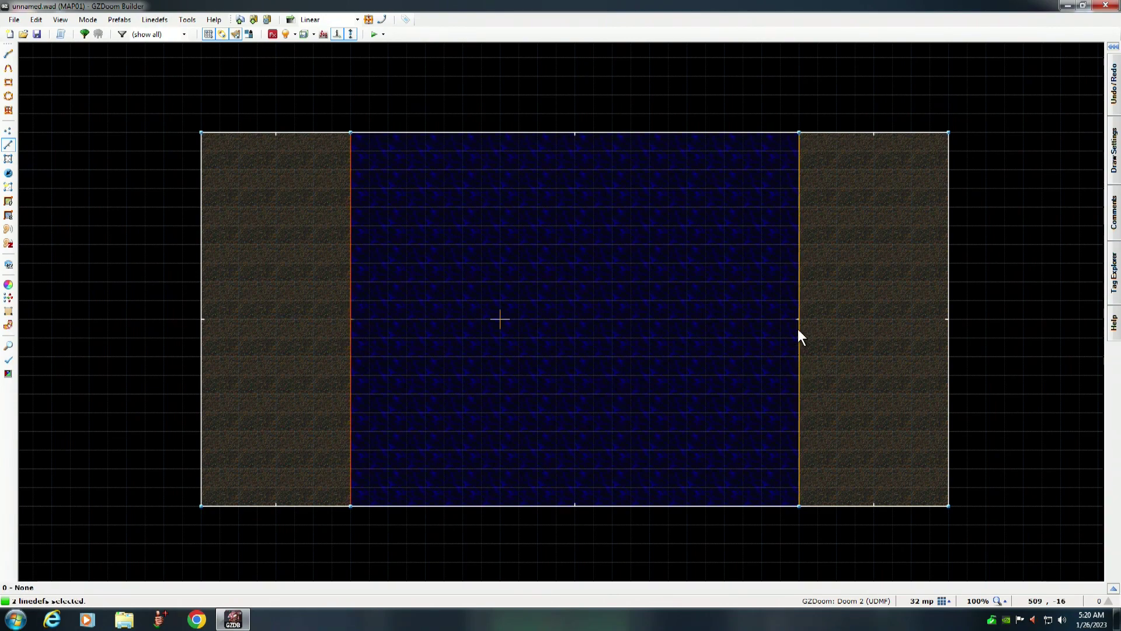
pyautogui.rightClick(349, 257)
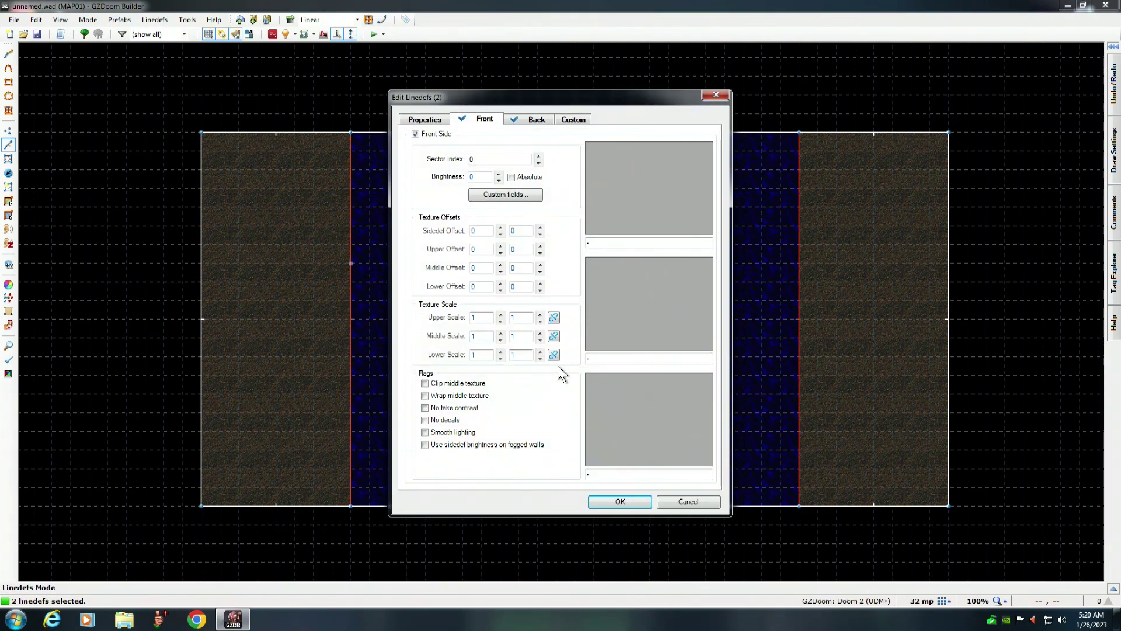
pyautogui.click(620, 501)
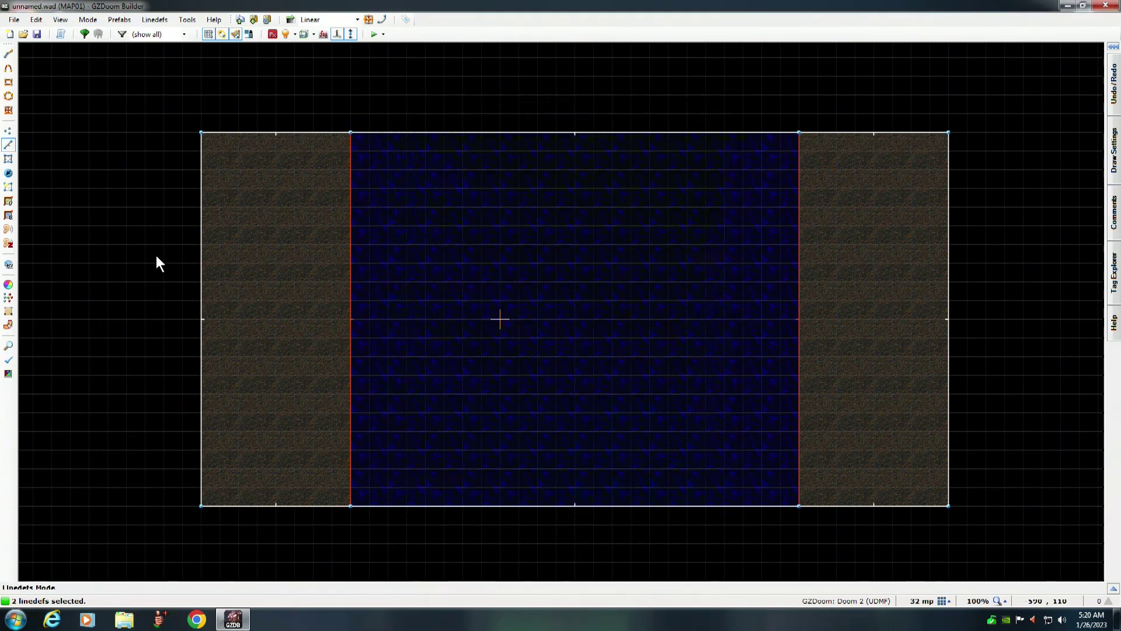
# Move through the area in 3D visual mode to examine the lowered water floor against both end sectors.
pyautogui.click(8, 173)
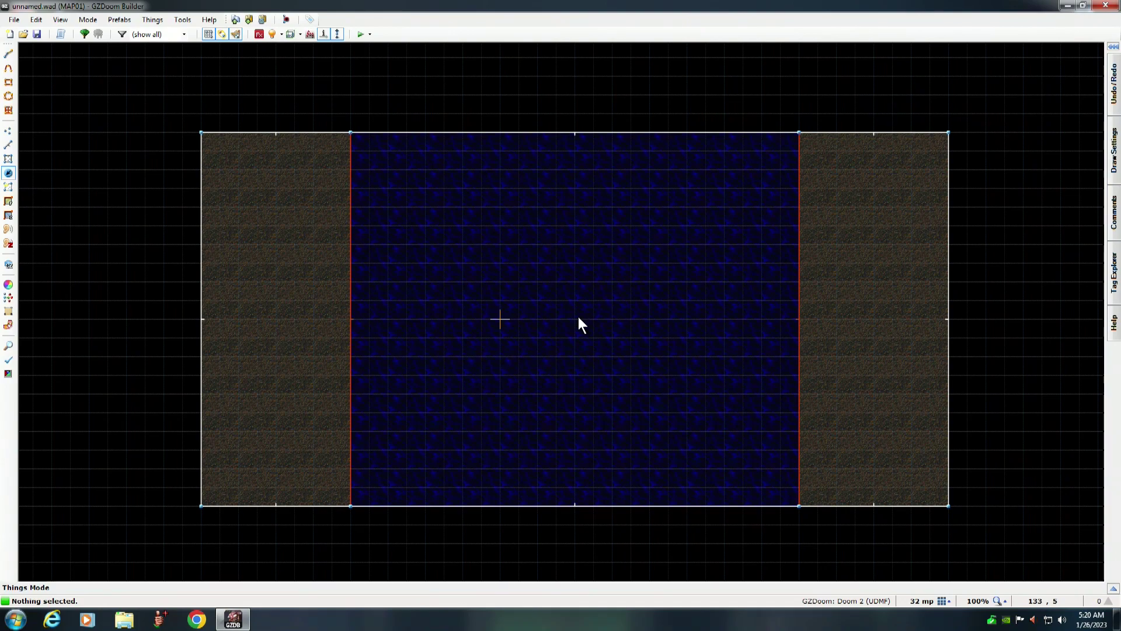
pyautogui.press('q')
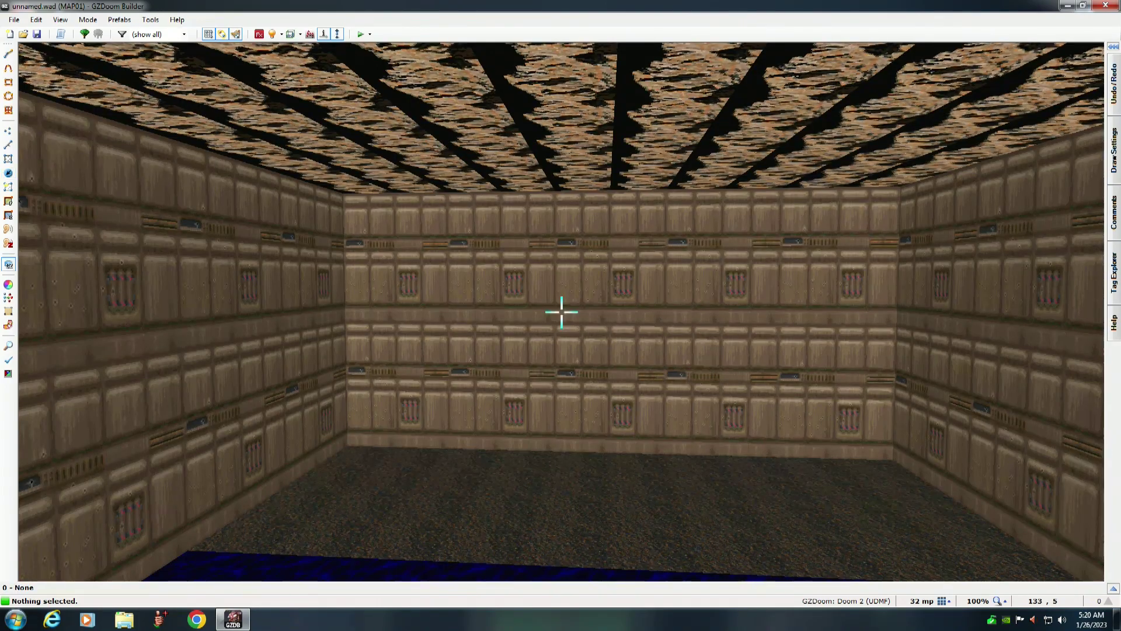
pyautogui.press('w')
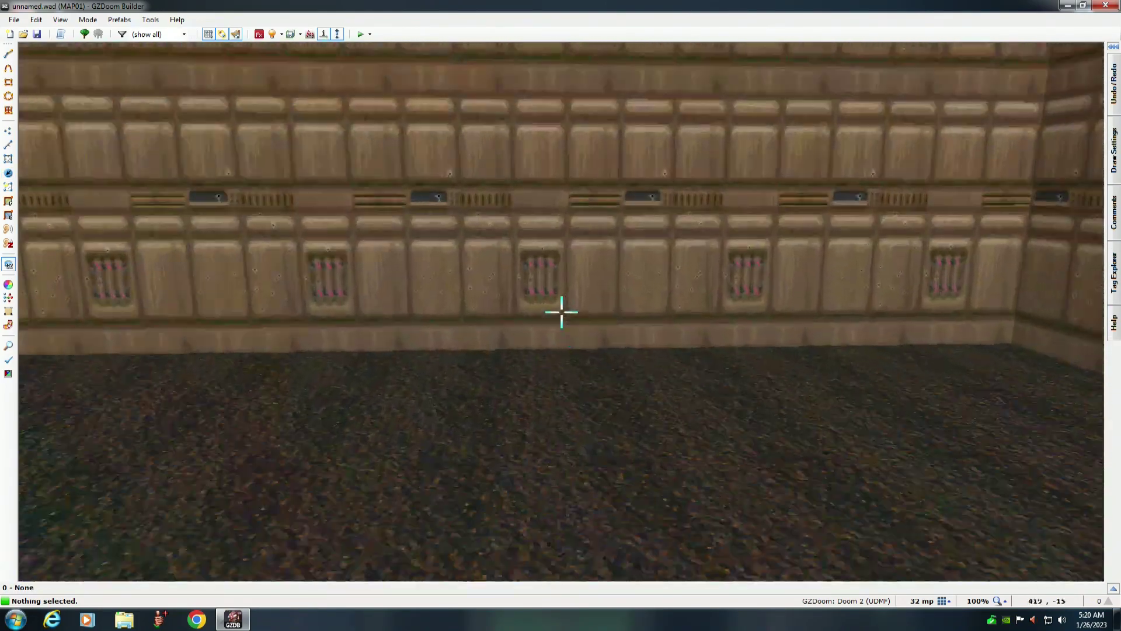
pyautogui.press('w')
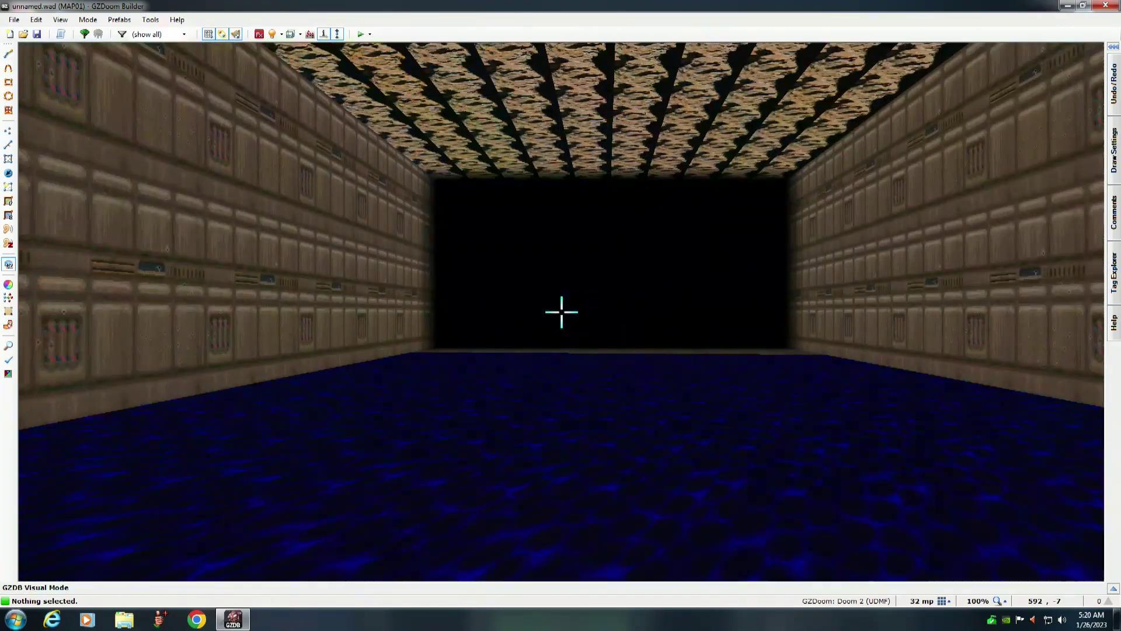
pyautogui.press('w')
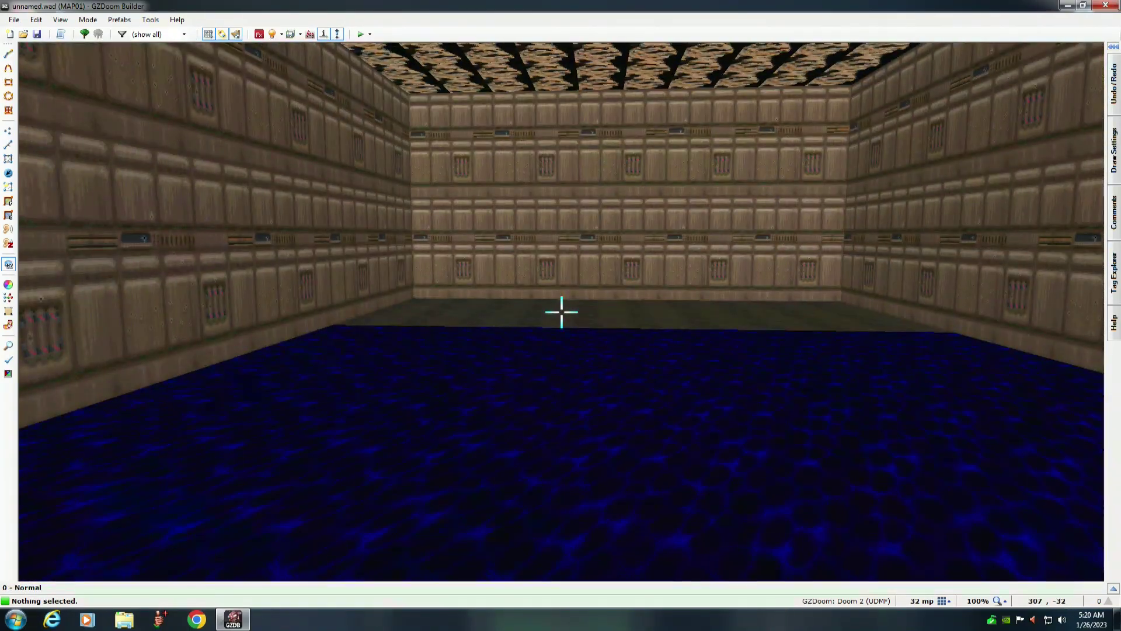
pyautogui.press('w')
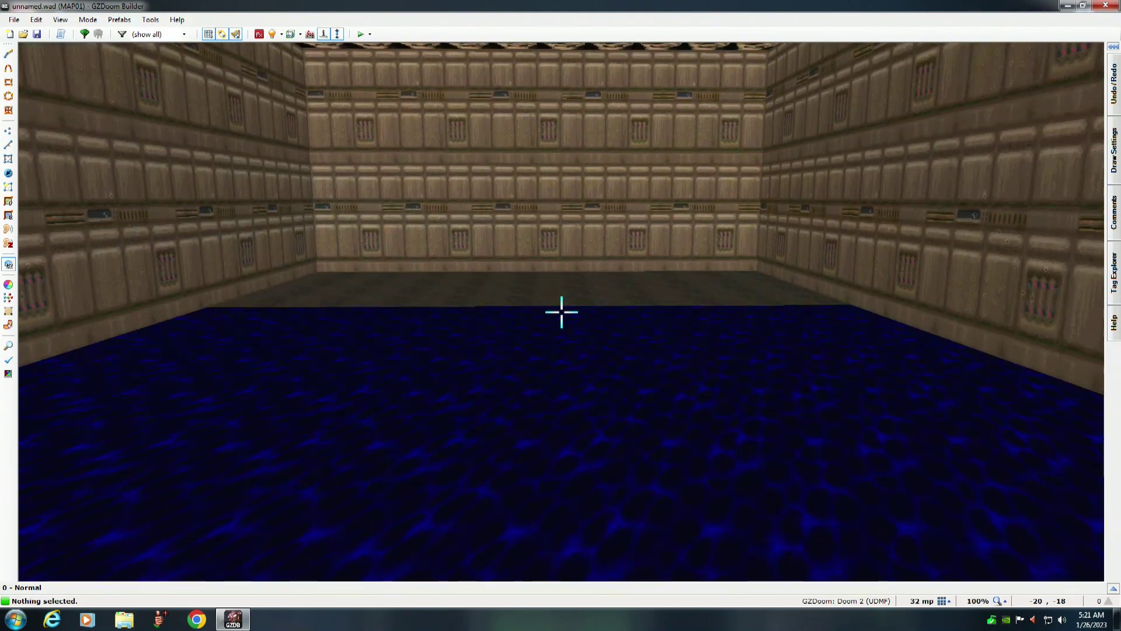
pyautogui.press('q')
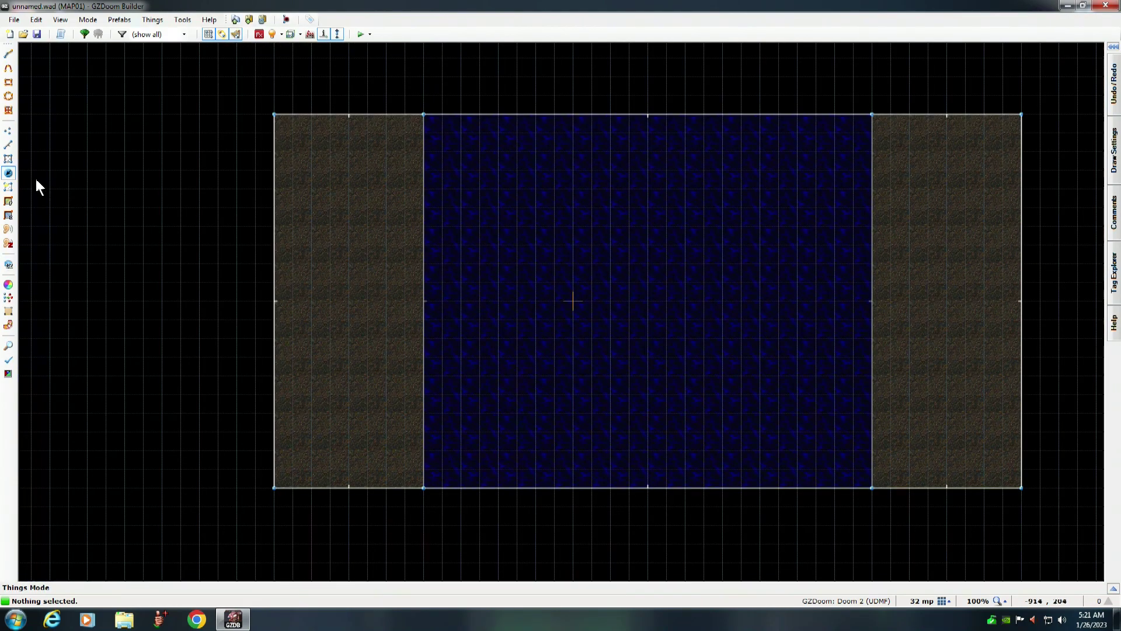
# Review the height and effect properties of the western and eastern end sectors in turn.
pyautogui.click(12, 156)
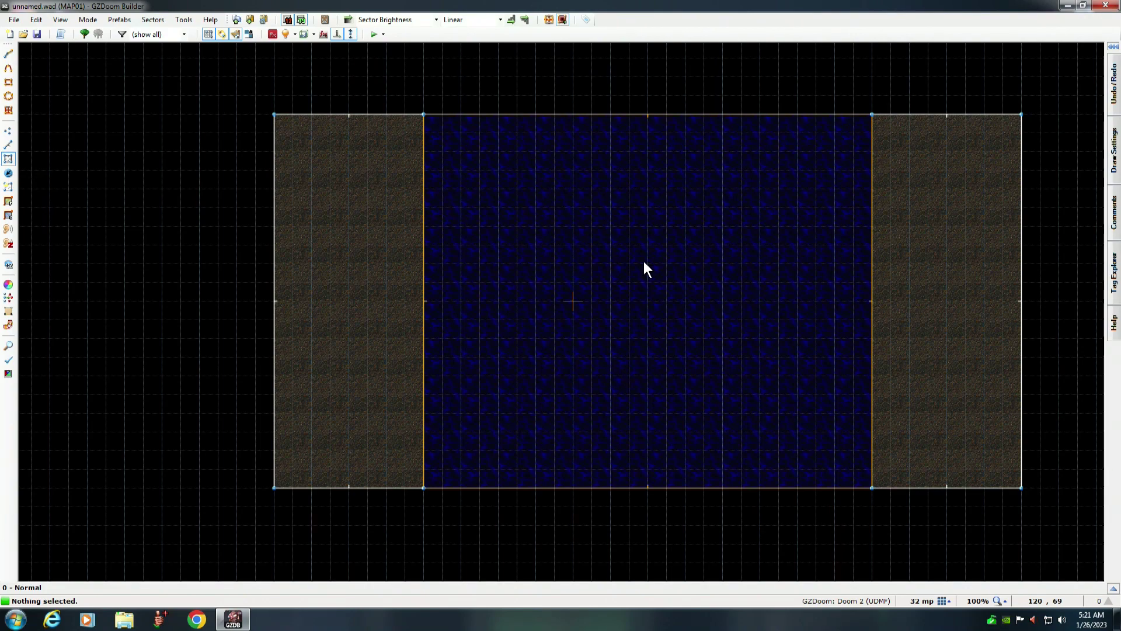
pyautogui.rightClick(351, 259)
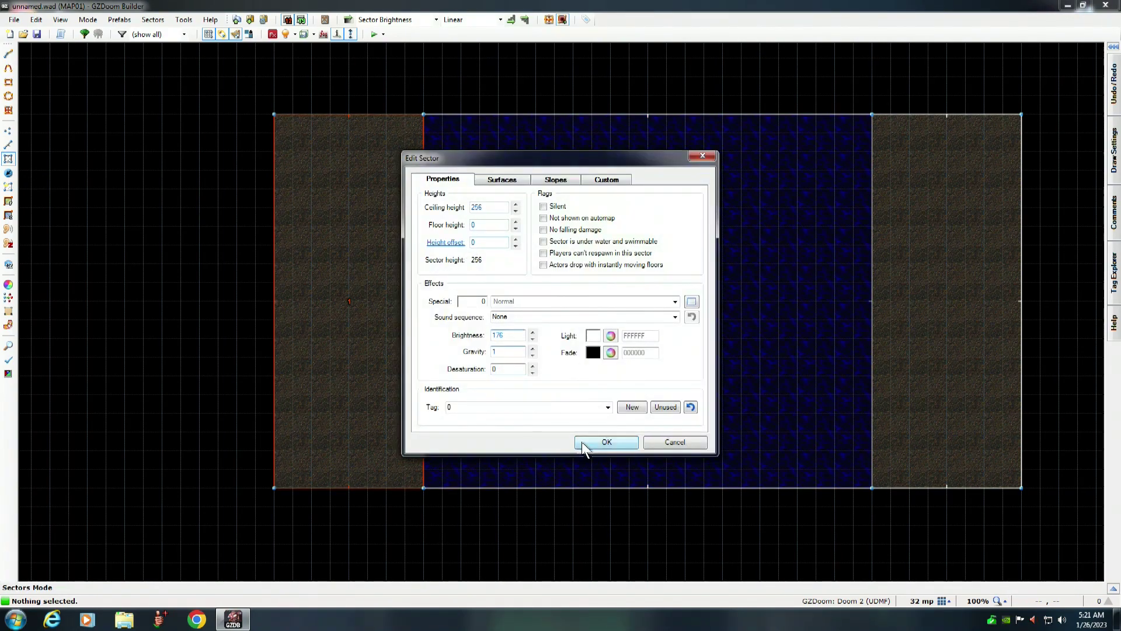
pyautogui.click(601, 443)
pyautogui.rightClick(947, 299)
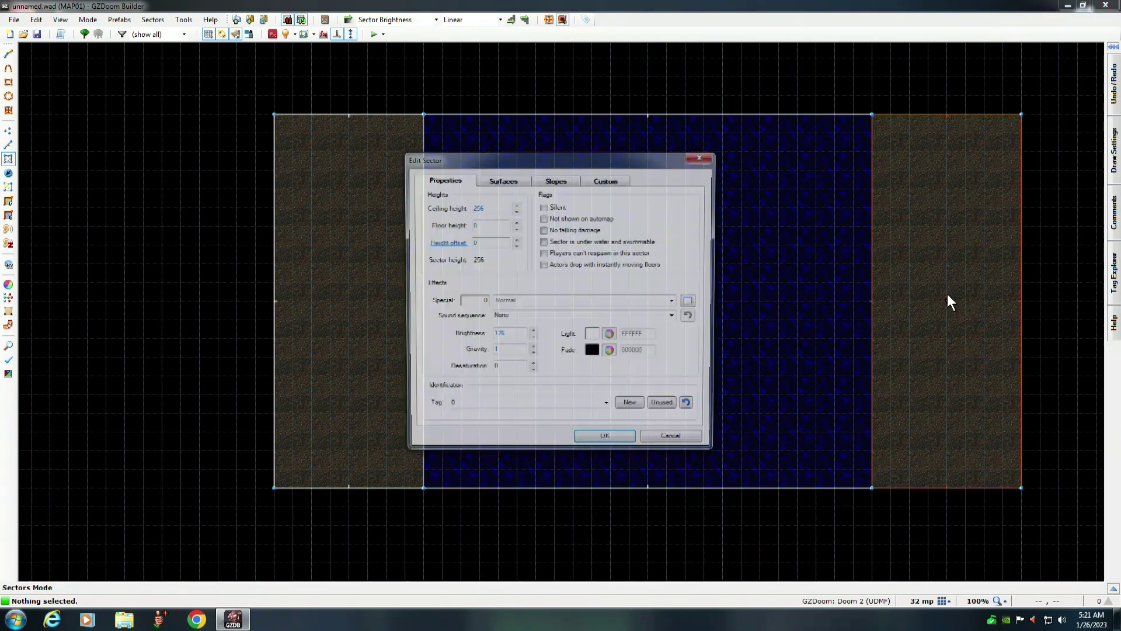
pyautogui.click(623, 443)
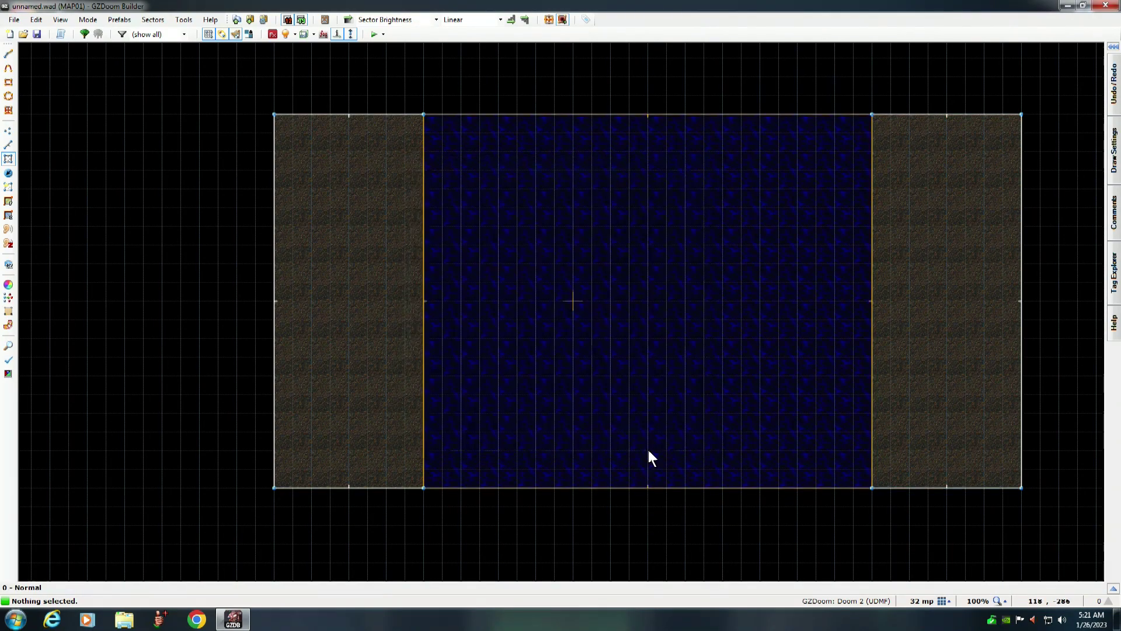
# Lower the middle water sector's floor height to -128.
pyautogui.rightClick(647, 305)
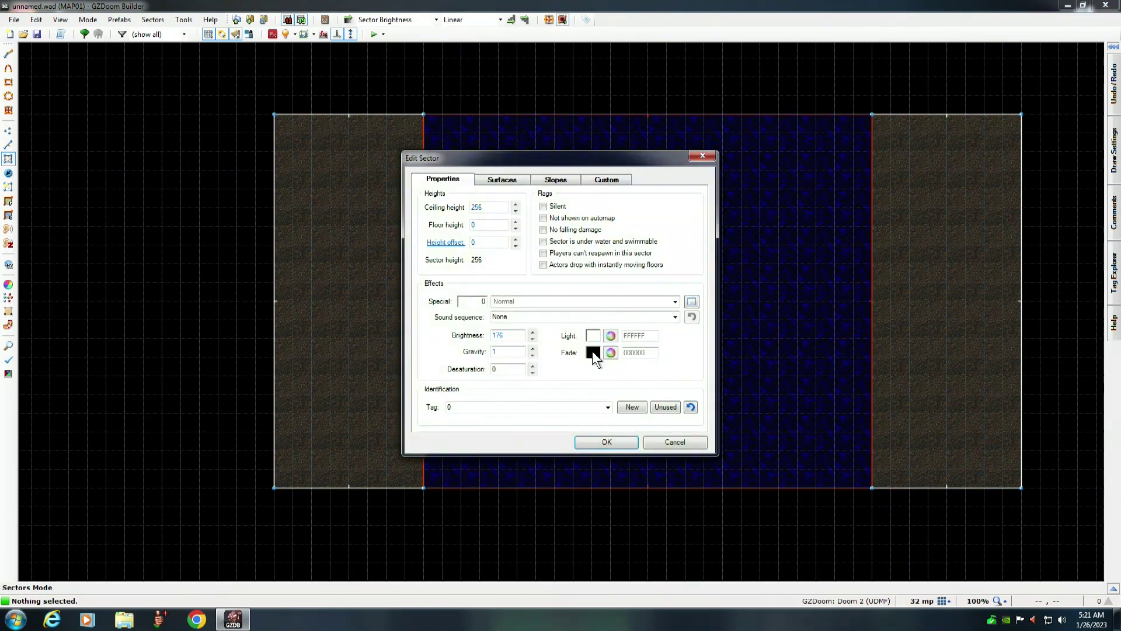
pyautogui.click(516, 227)
pyautogui.click(516, 228)
pyautogui.click(516, 228)
pyautogui.click(516, 228)
pyautogui.click(614, 441)
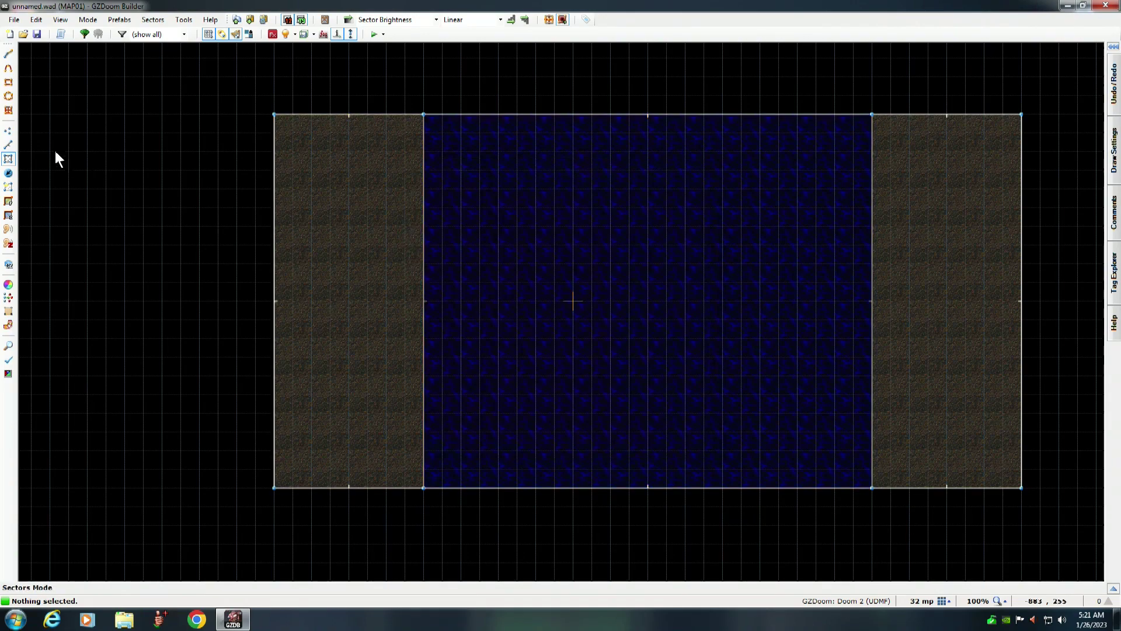
# Apply the MFLR8_2 flat as the front lower texture of the western dividing linedef.
pyautogui.click(8, 145)
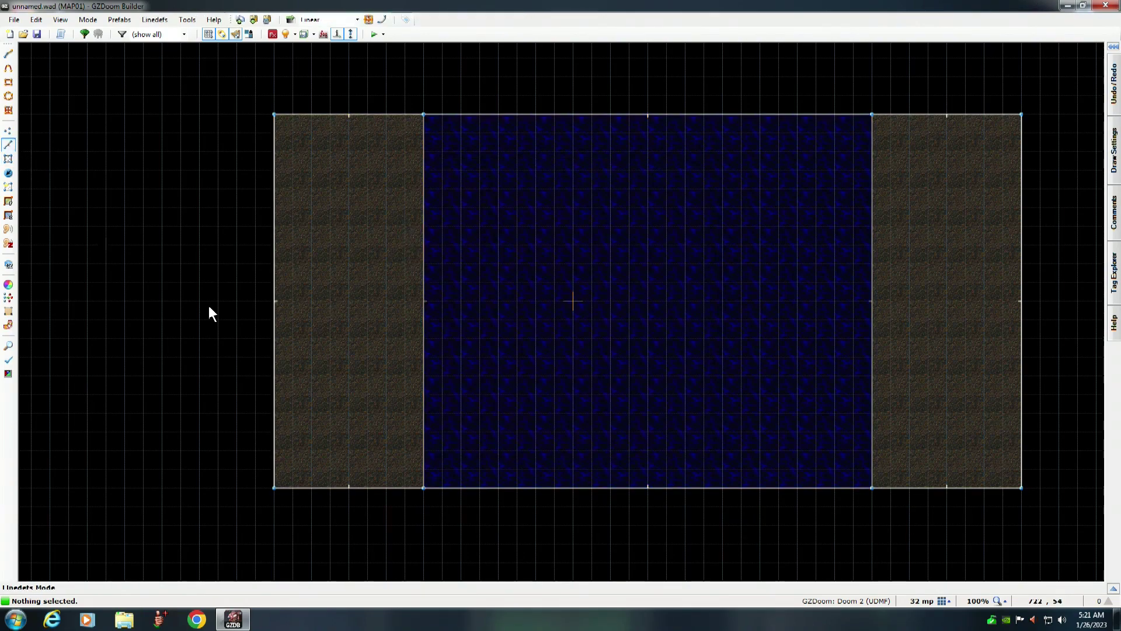
pyautogui.rightClick(422, 275)
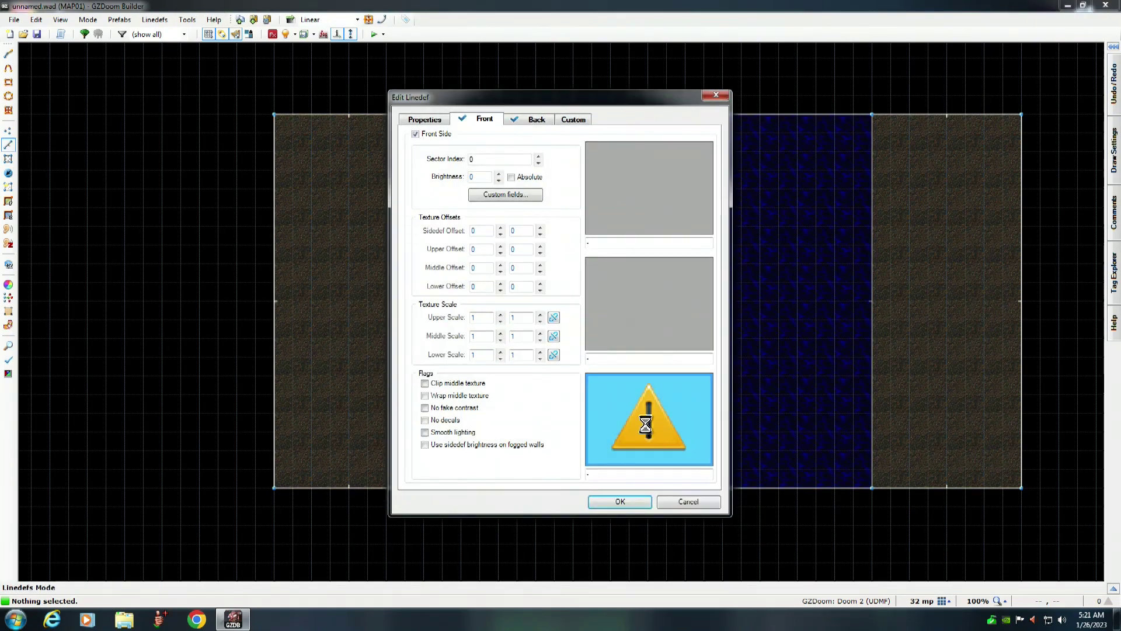
pyautogui.click(648, 429)
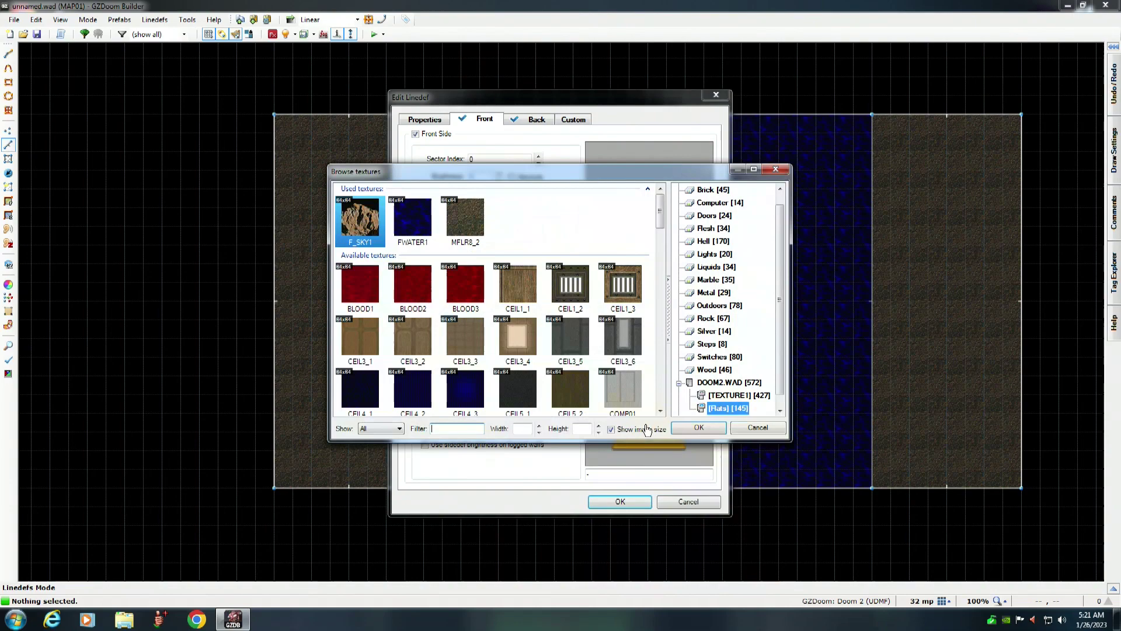
pyautogui.click(469, 231)
pyautogui.click(708, 426)
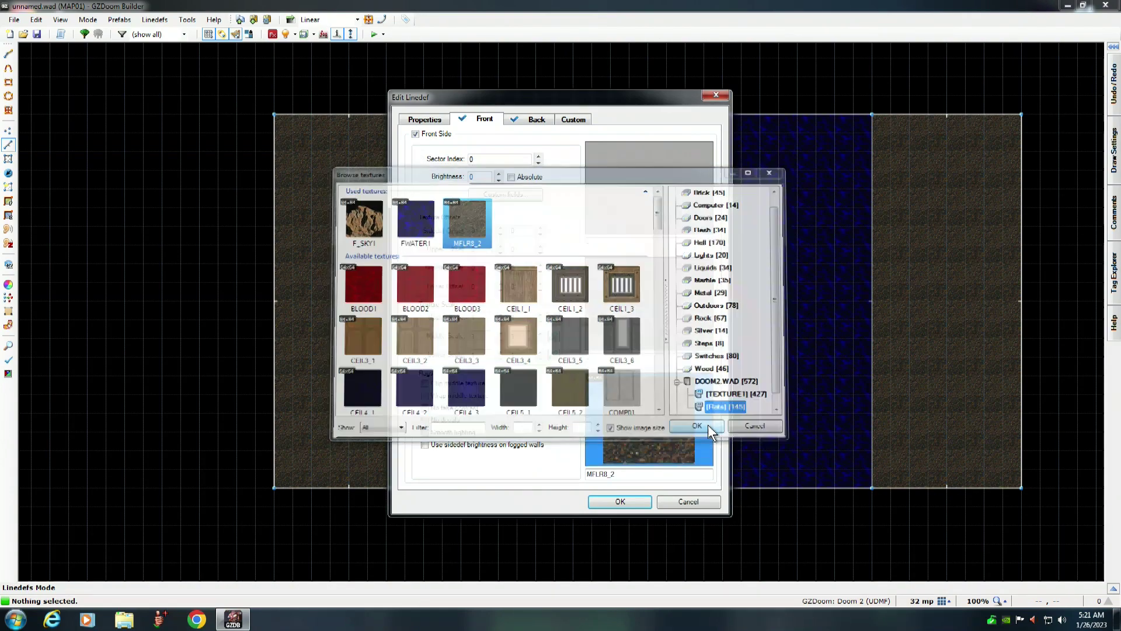
pyautogui.click(635, 503)
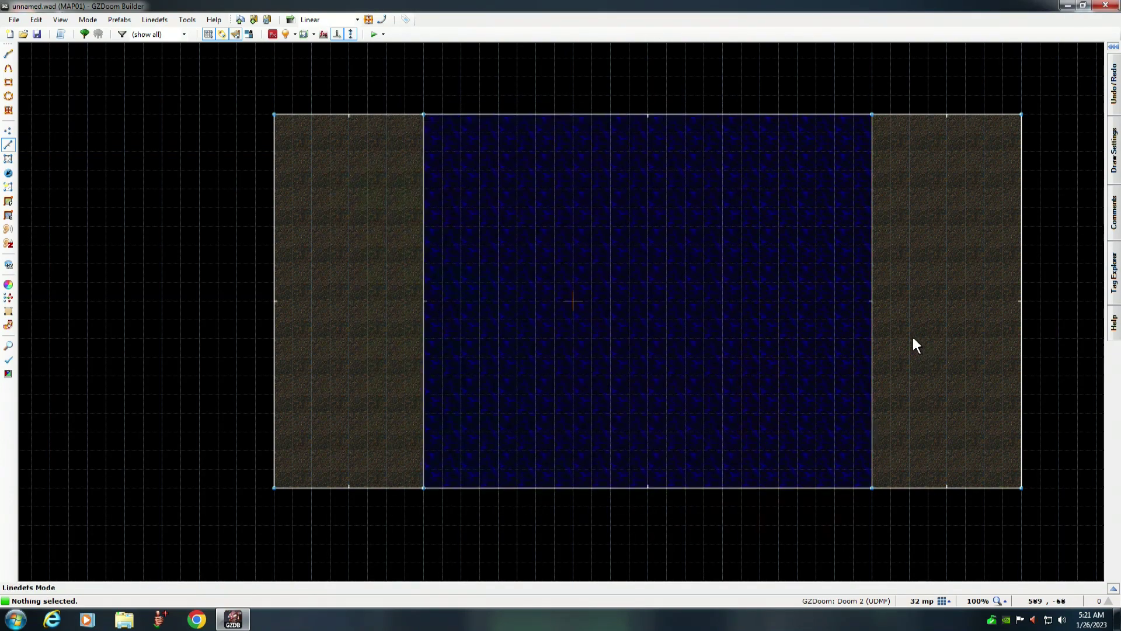
# Apply the MFLR8_2 flat as the front lower texture of the eastern dividing linedef.
pyautogui.rightClick(873, 306)
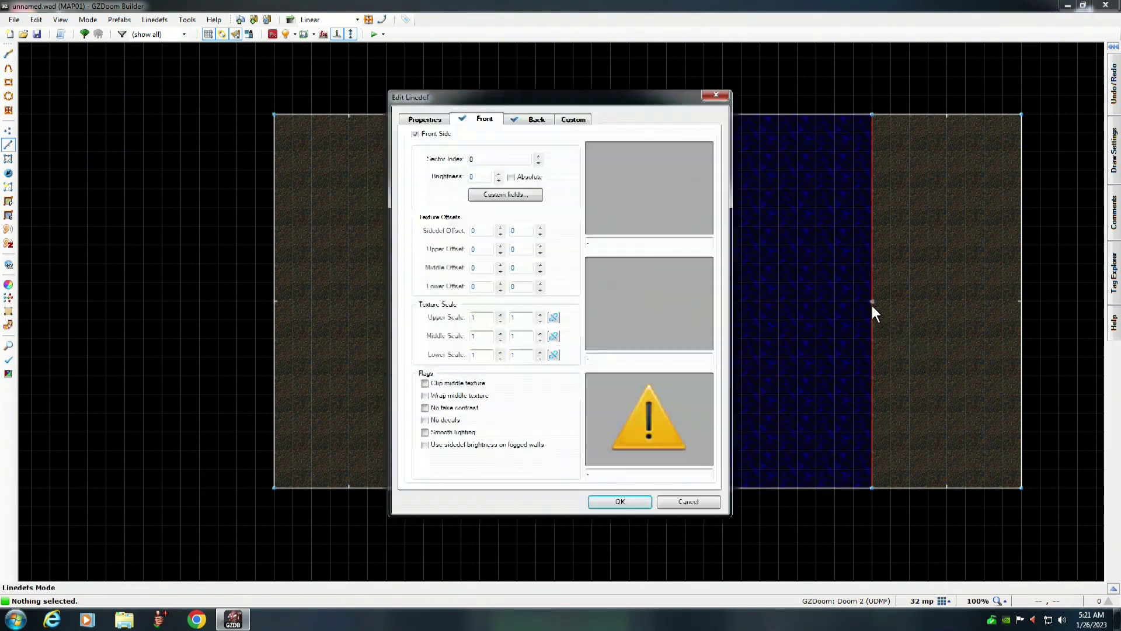
pyautogui.click(593, 447)
pyautogui.click(466, 227)
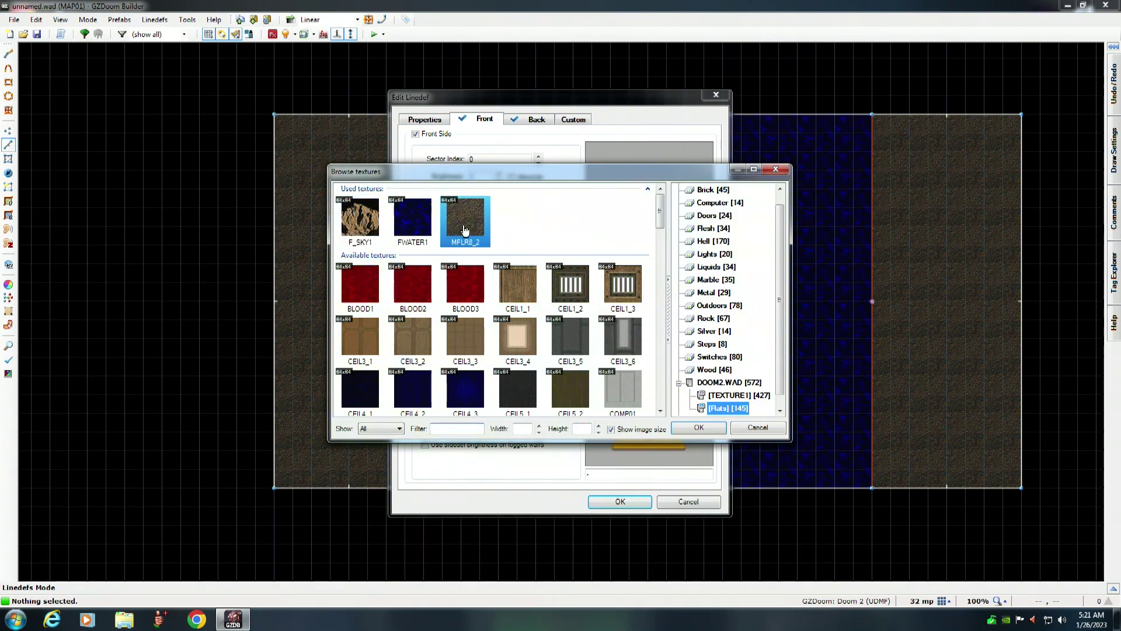
pyautogui.click(705, 427)
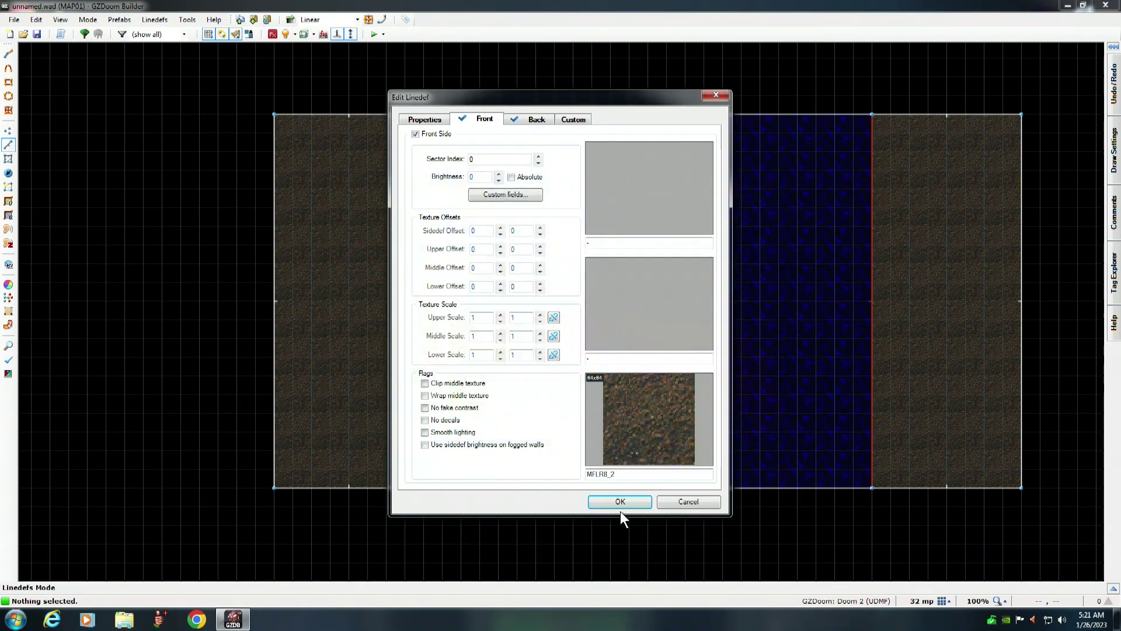
pyautogui.click(624, 502)
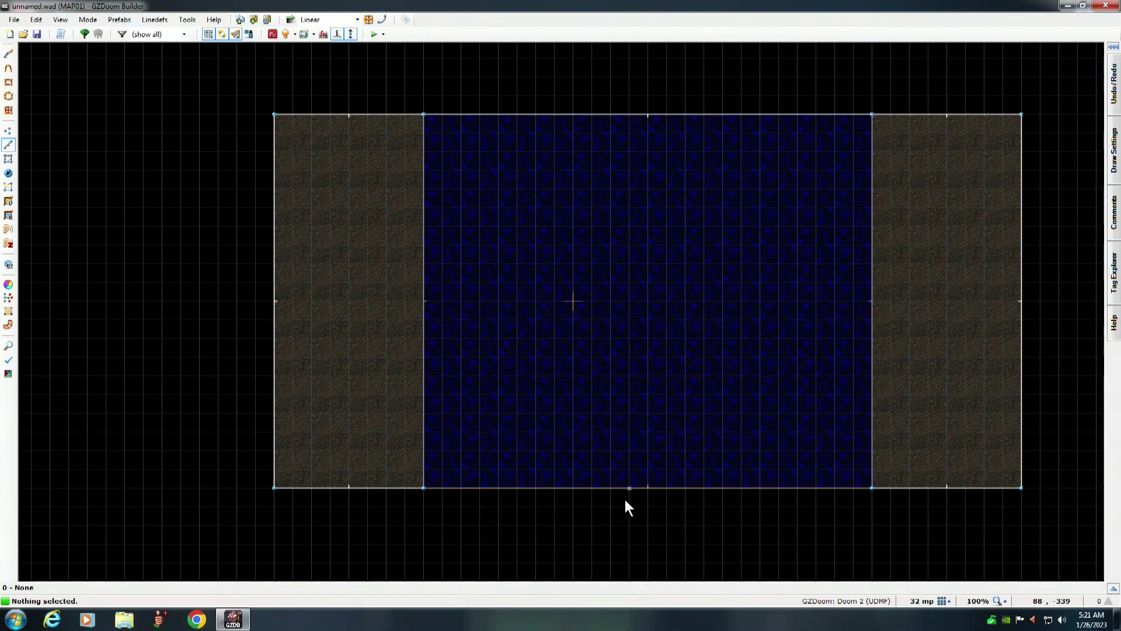
# Display the map as a wireframe without floor textures.
pyautogui.press('Right')
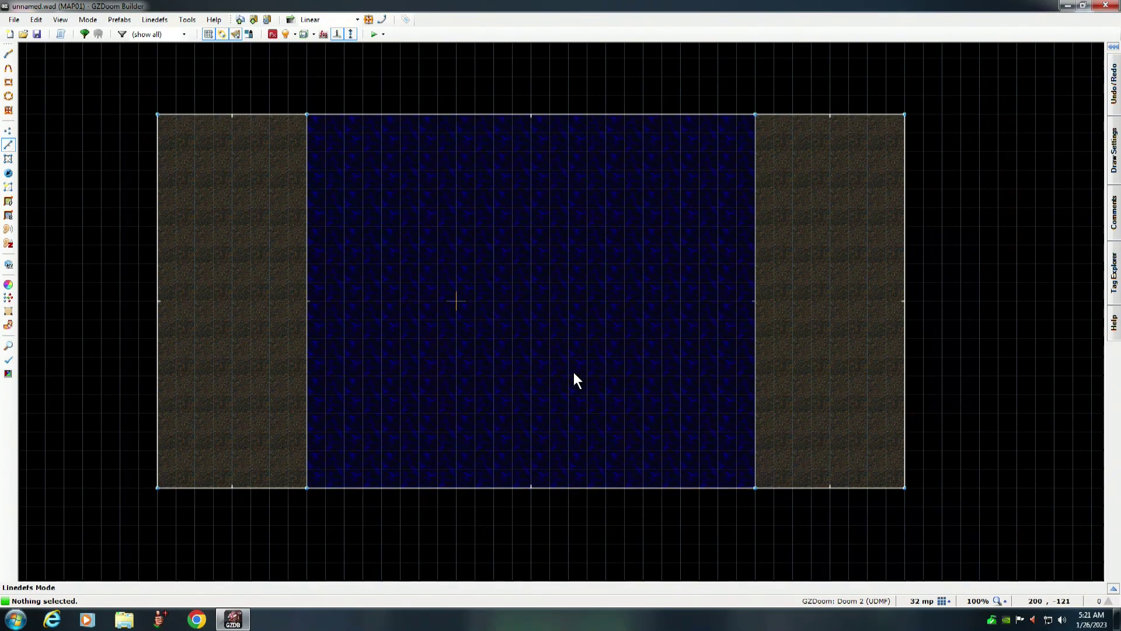
pyautogui.click(60, 19)
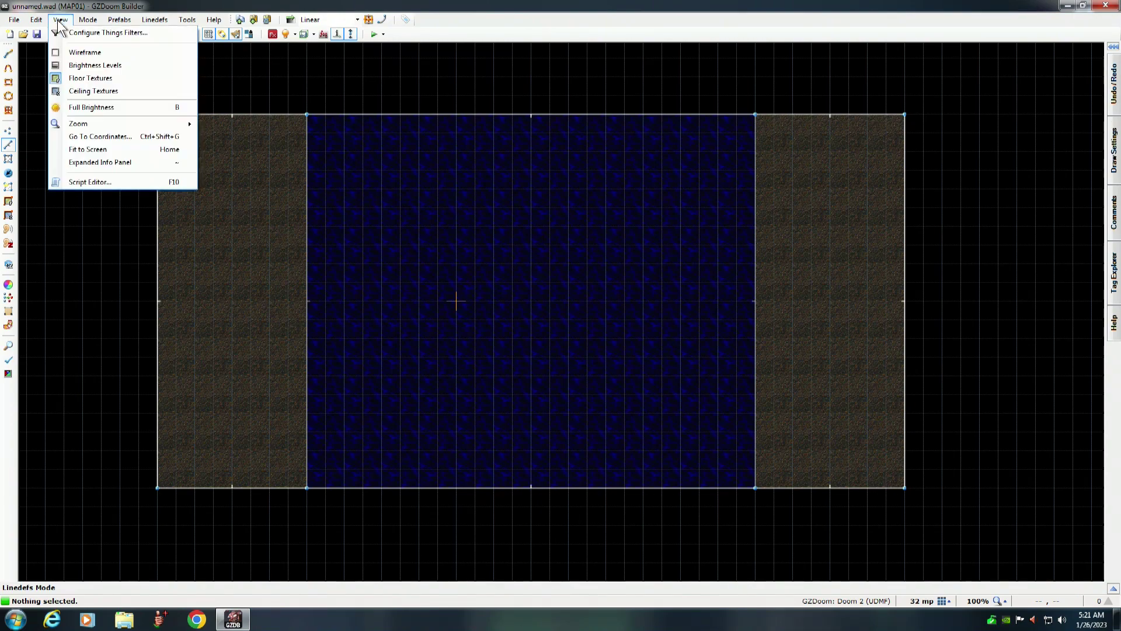
pyautogui.click(82, 51)
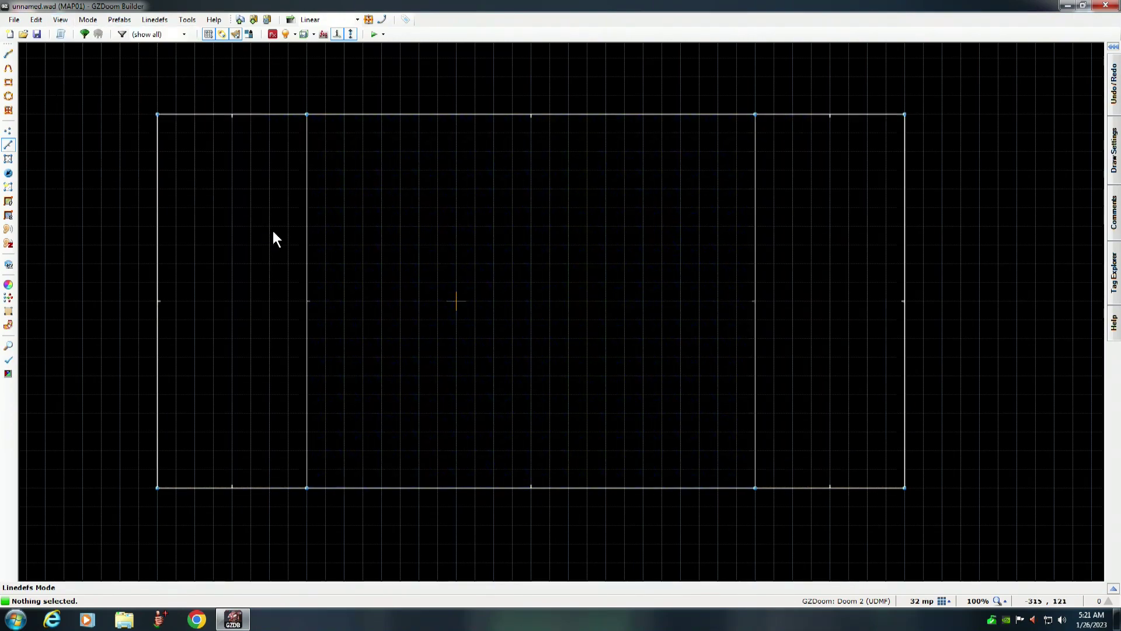
# Draw a closed 640 by 256 rectangle of lines centred inside the middle water sector.
pyautogui.click(8, 131)
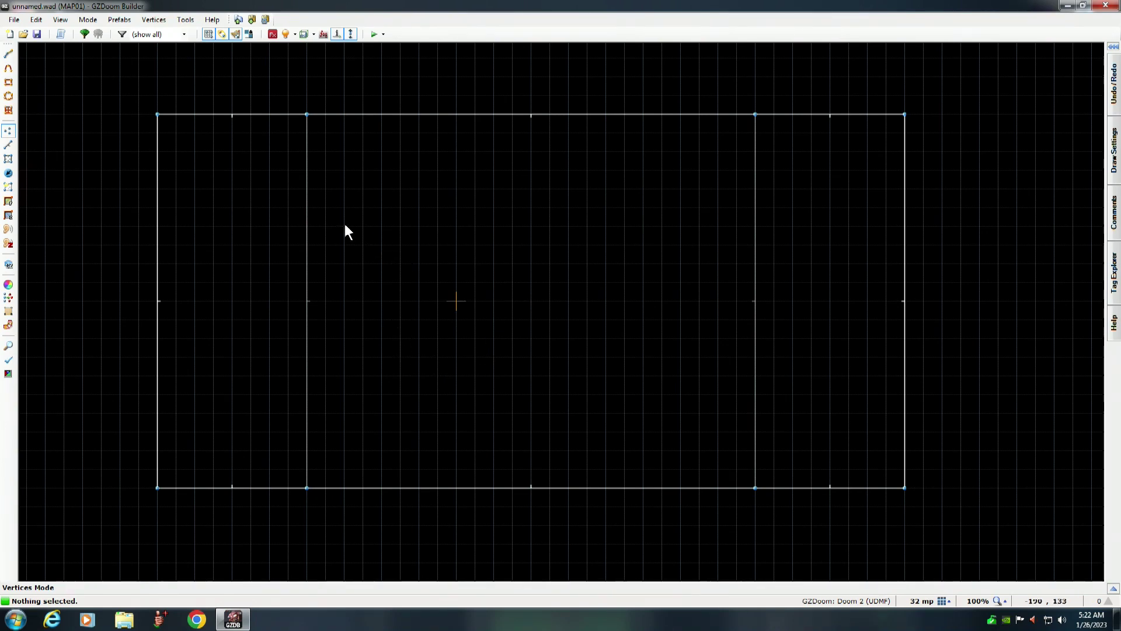
pyautogui.press('d')
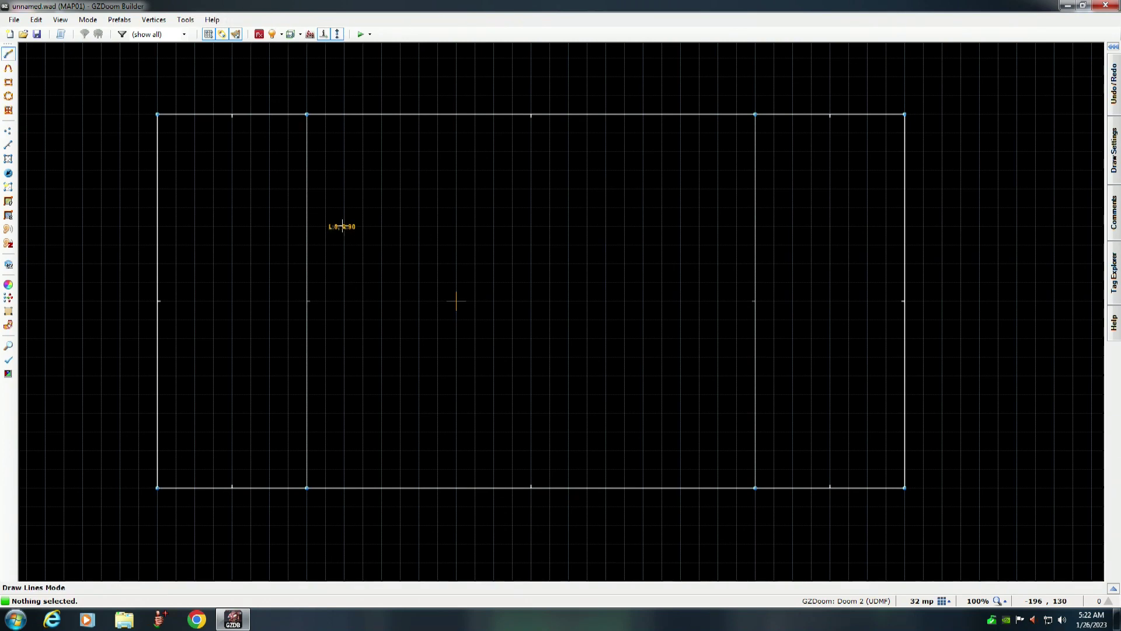
pyautogui.click(342, 226)
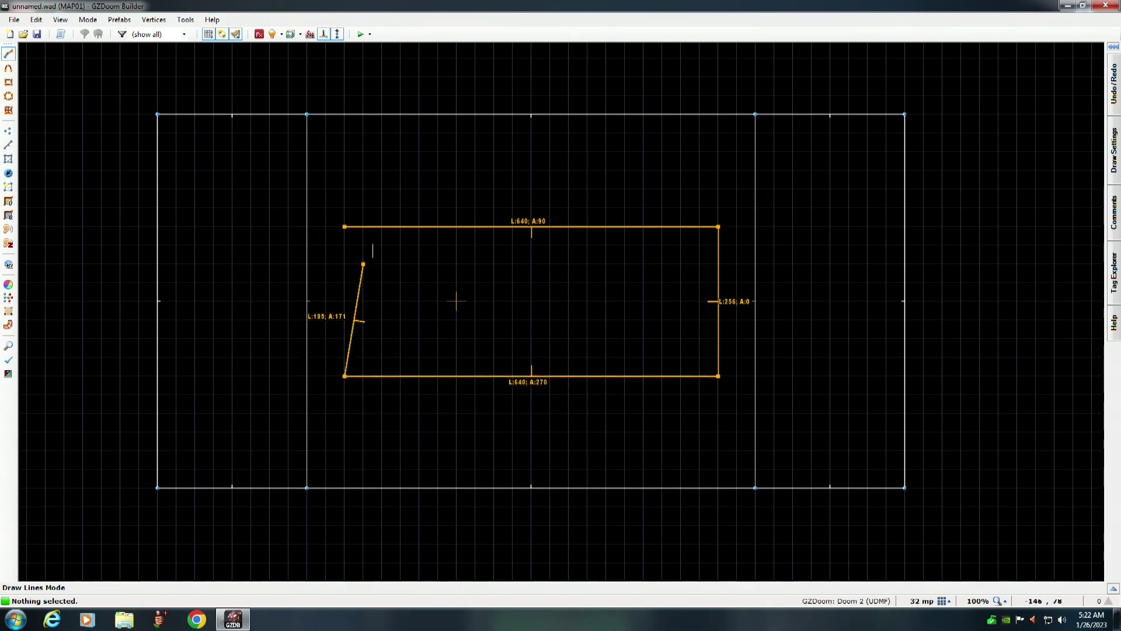
pyautogui.click(345, 226)
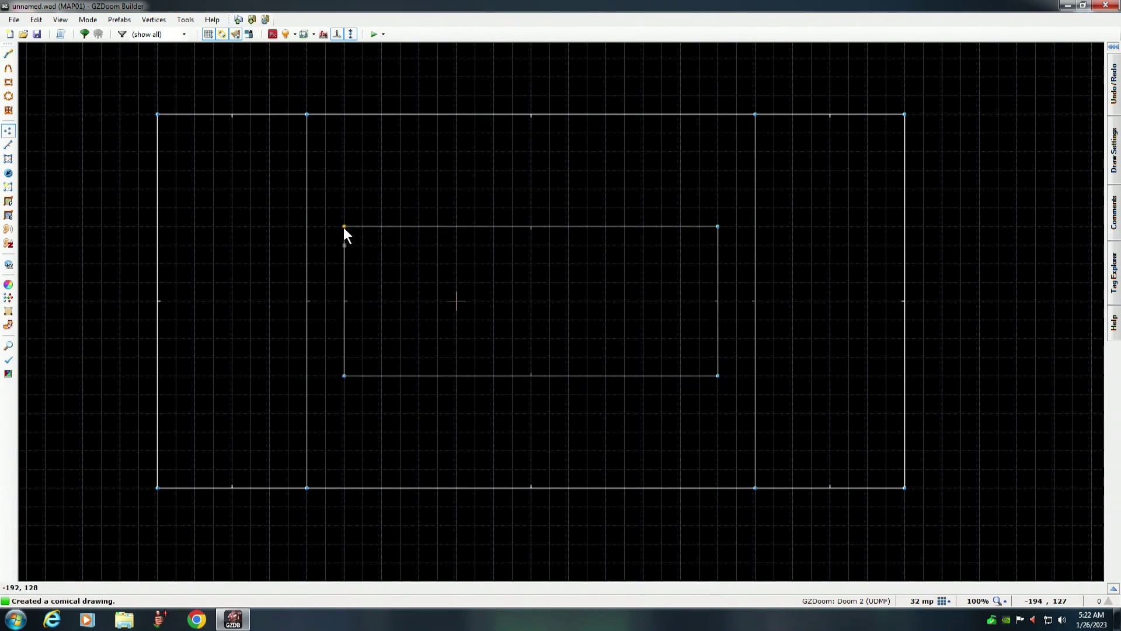
# Flip the inner rectangle's four linedefs to face outward, and set the grid size to 16 mp.
pyautogui.click(9, 144)
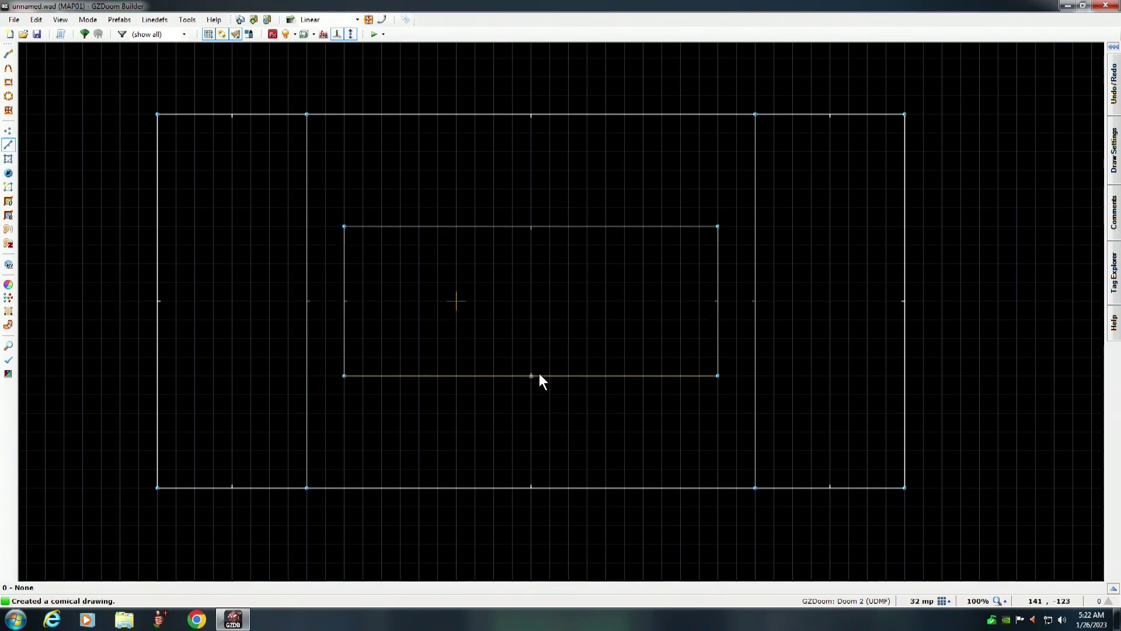
pyautogui.press('f')
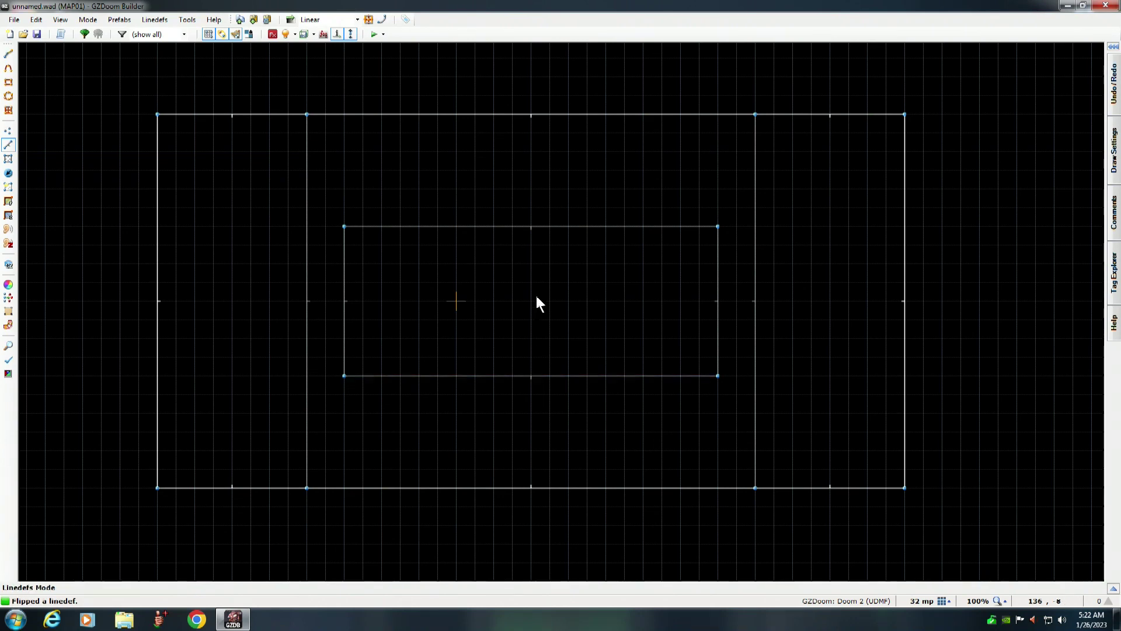
pyautogui.press('f')
pyautogui.press('f')
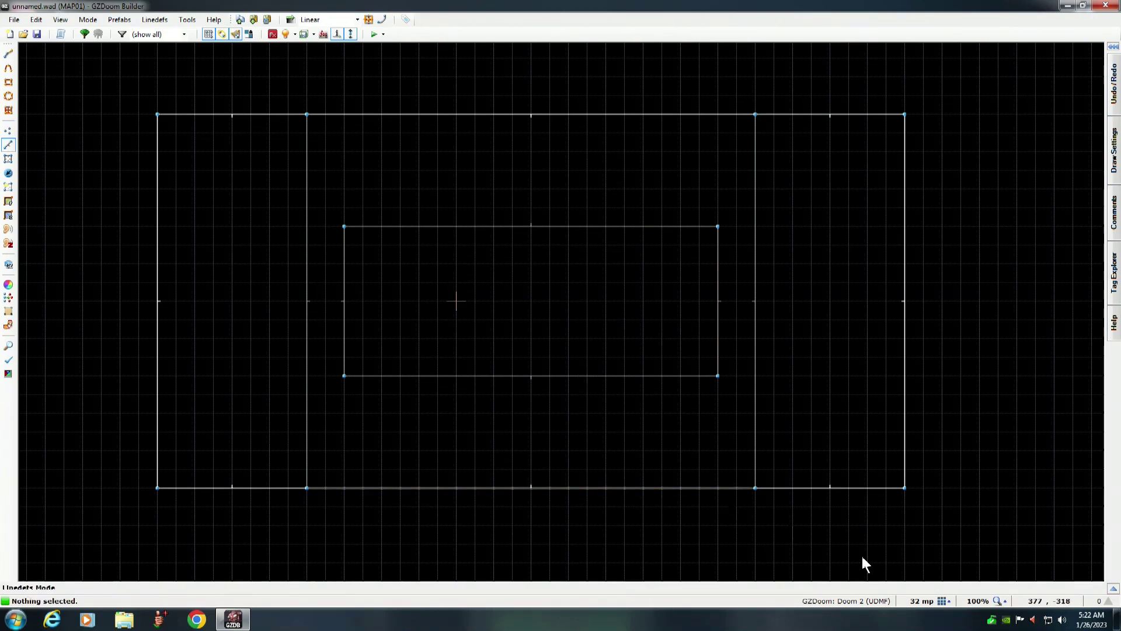
pyautogui.click(936, 601)
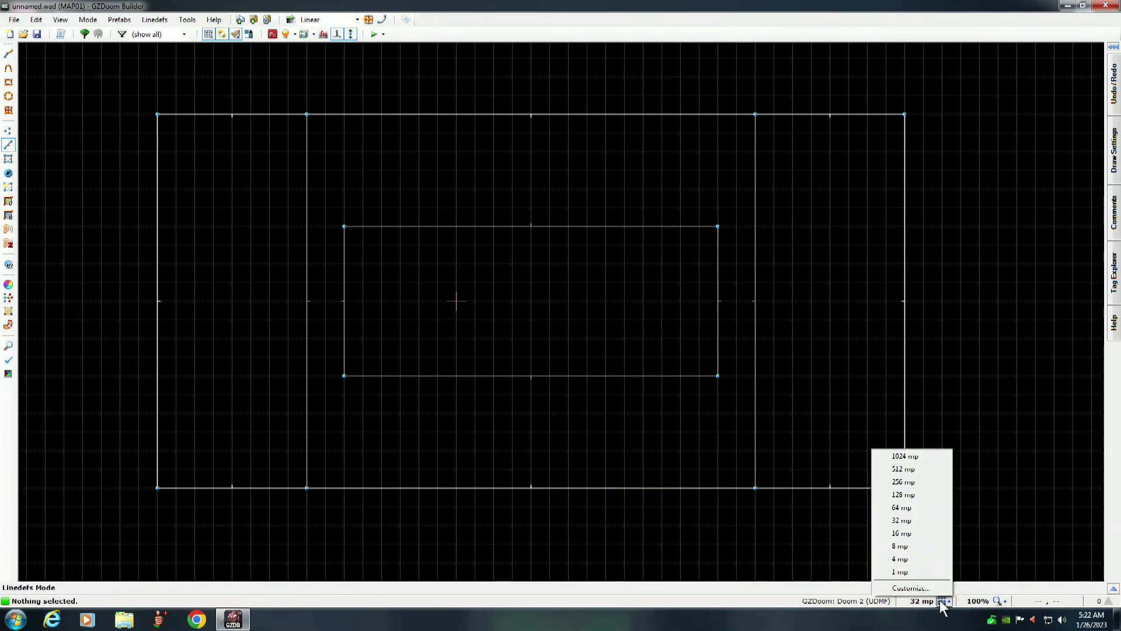
pyautogui.click(902, 533)
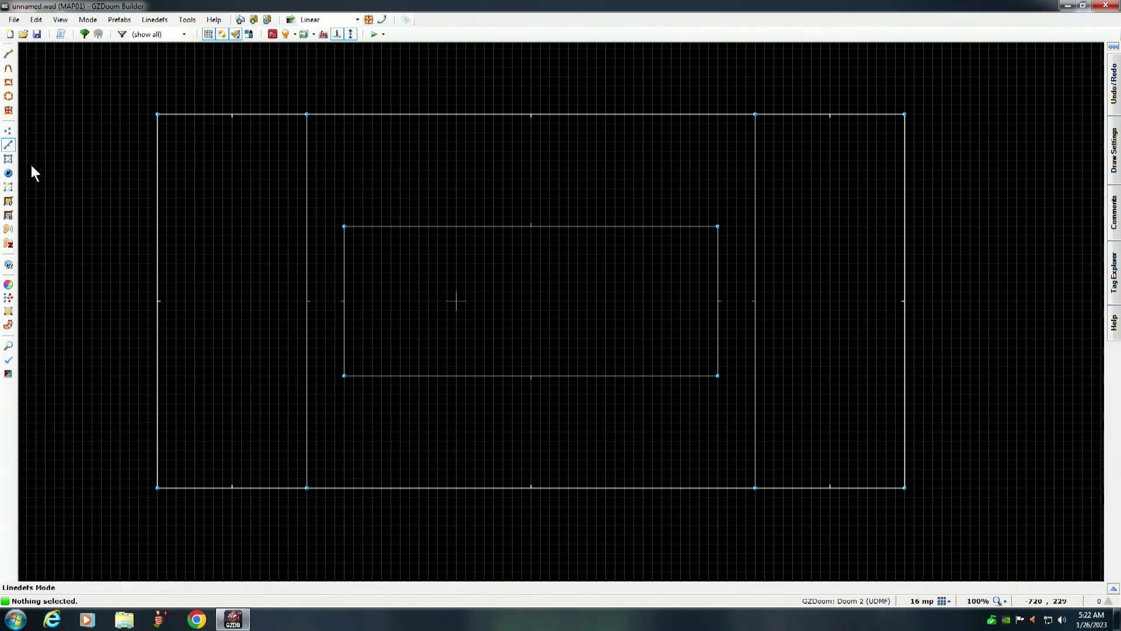
# Assign the new tag 1 to the inner rectangular sector.
pyautogui.click(8, 162)
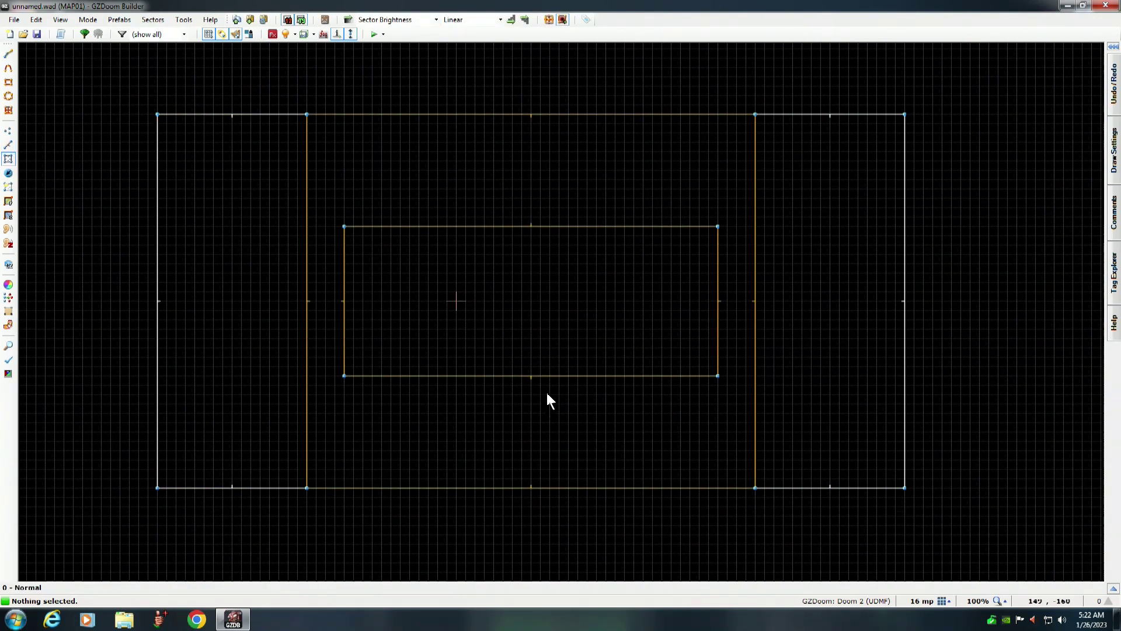
pyautogui.rightClick(529, 298)
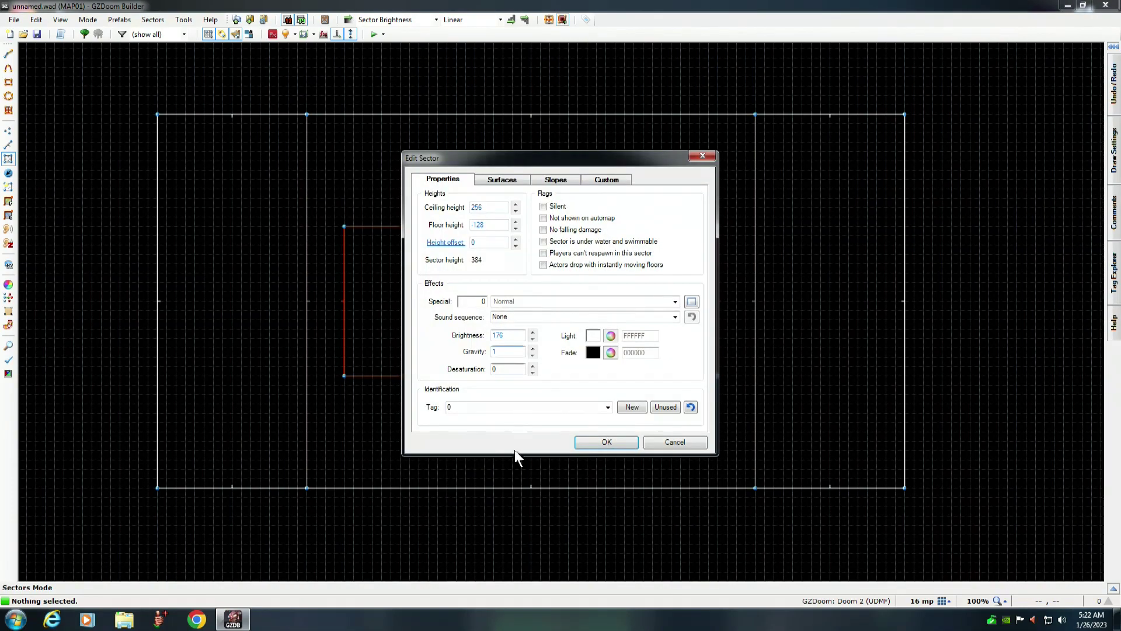
pyautogui.click(632, 407)
pyautogui.click(599, 443)
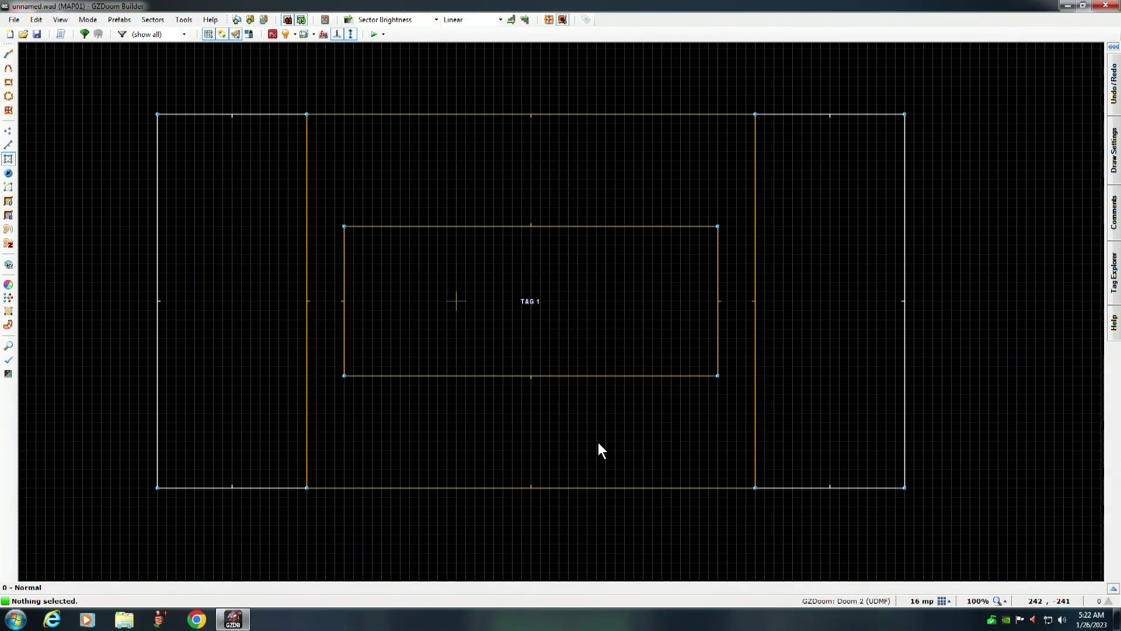
# Draw a closed right triangle of lines with two 64-unit legs in the empty space above the middle water sector.
pyautogui.press('Up')
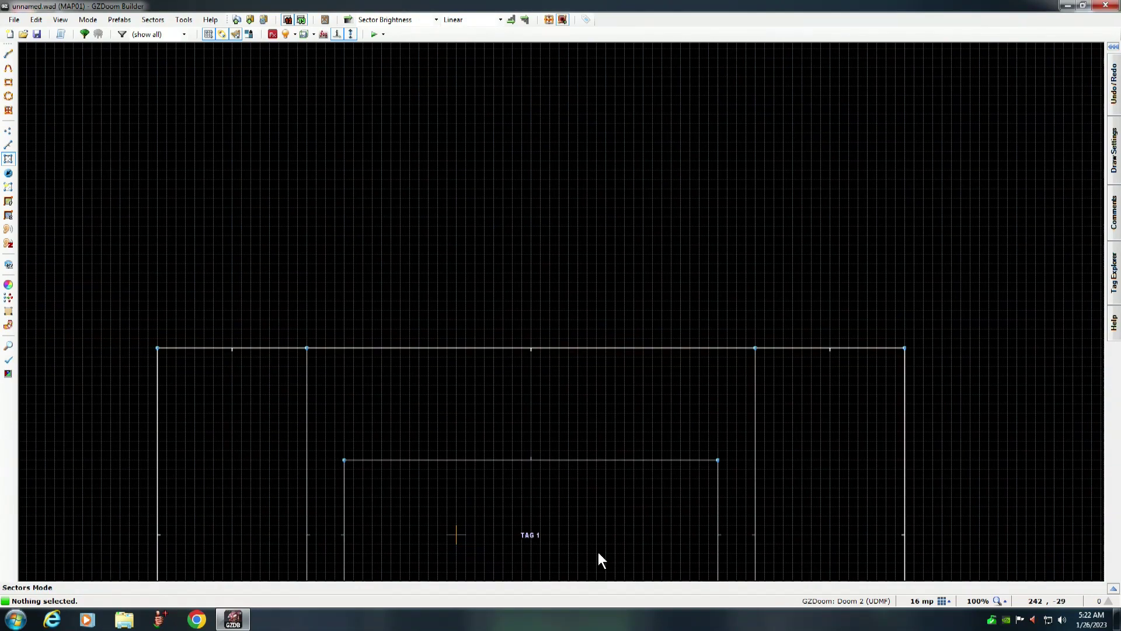
pyautogui.click(8, 131)
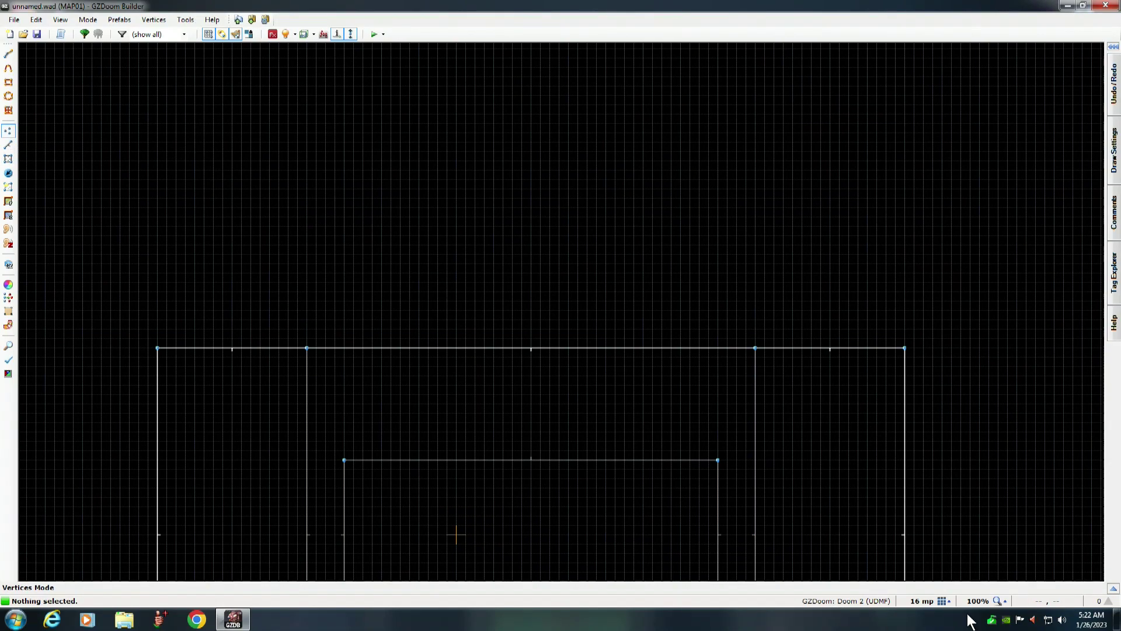
pyautogui.click(1000, 601)
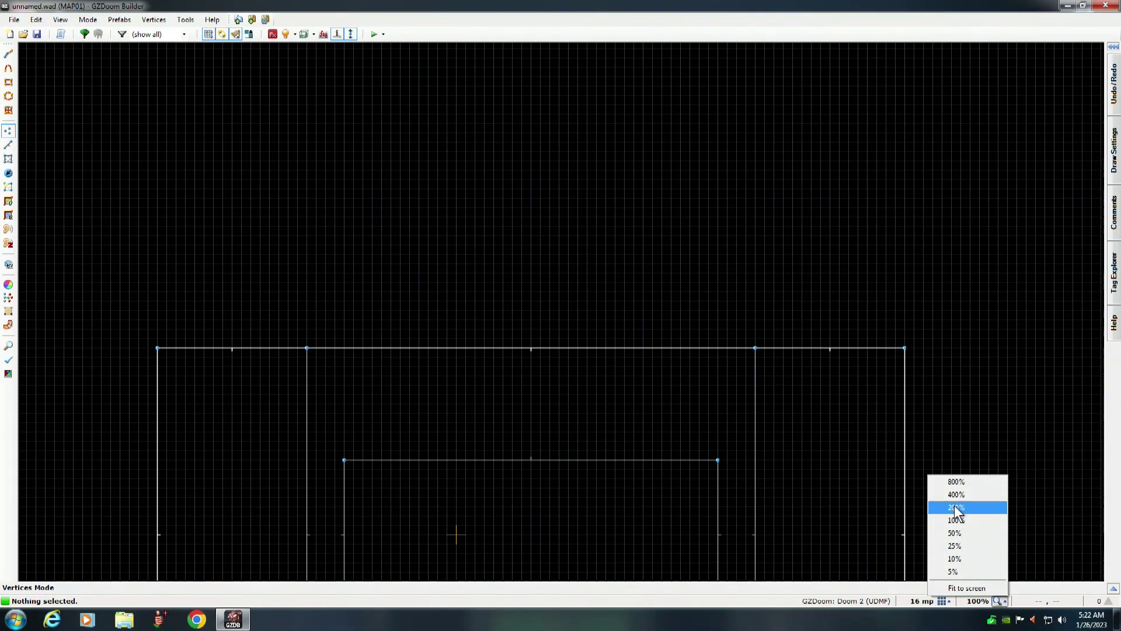
pyautogui.click(956, 508)
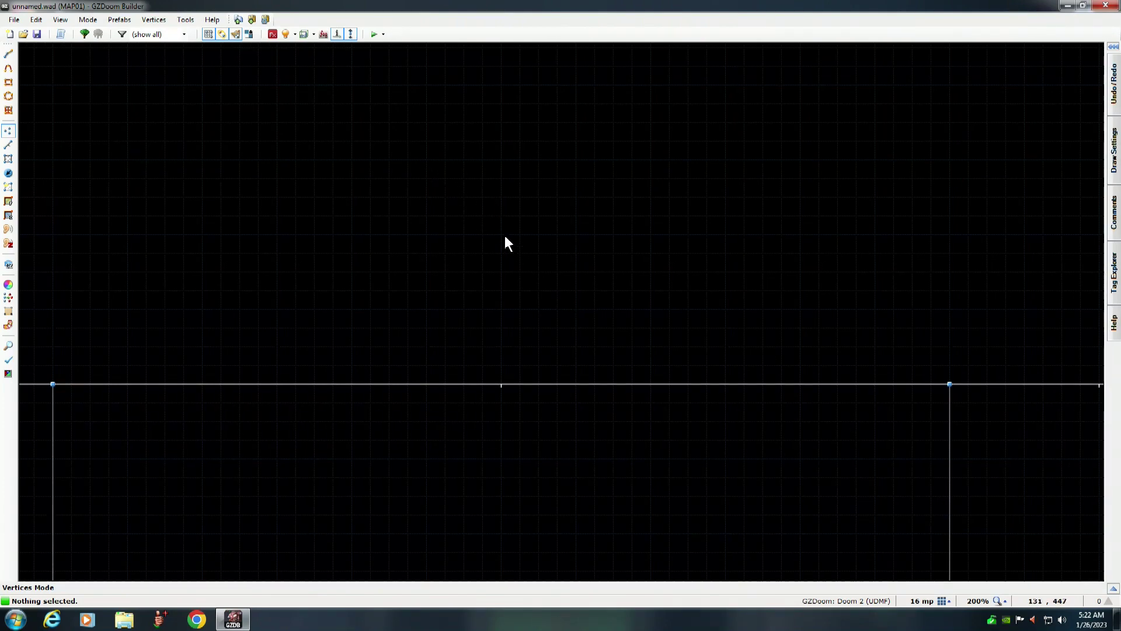
pyautogui.press('space')
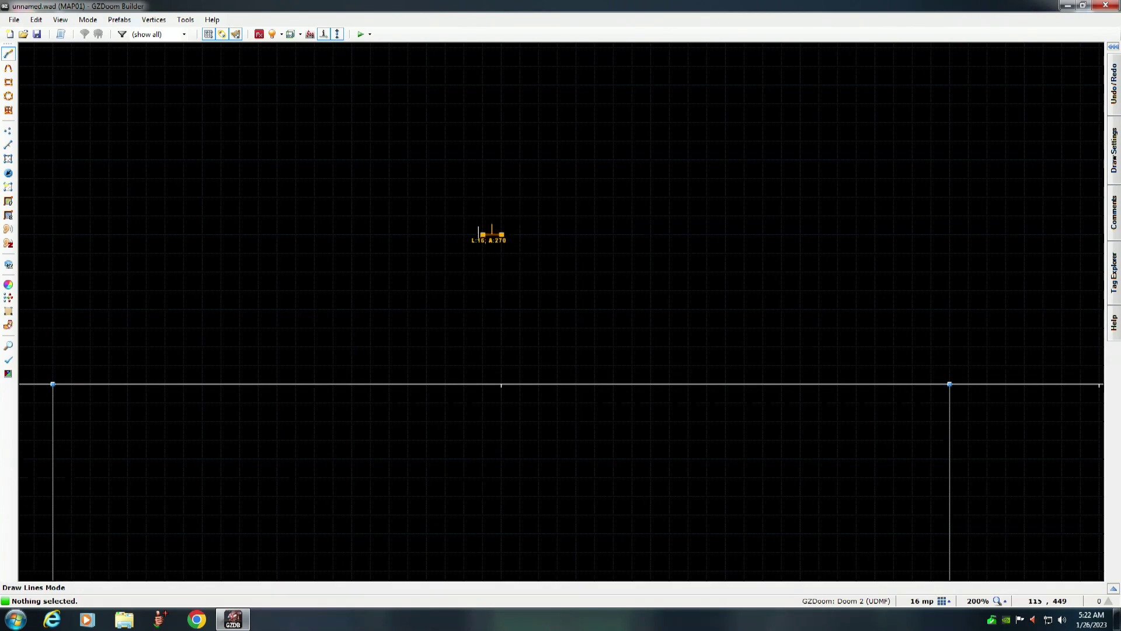
pyautogui.click(427, 235)
pyautogui.click(426, 159)
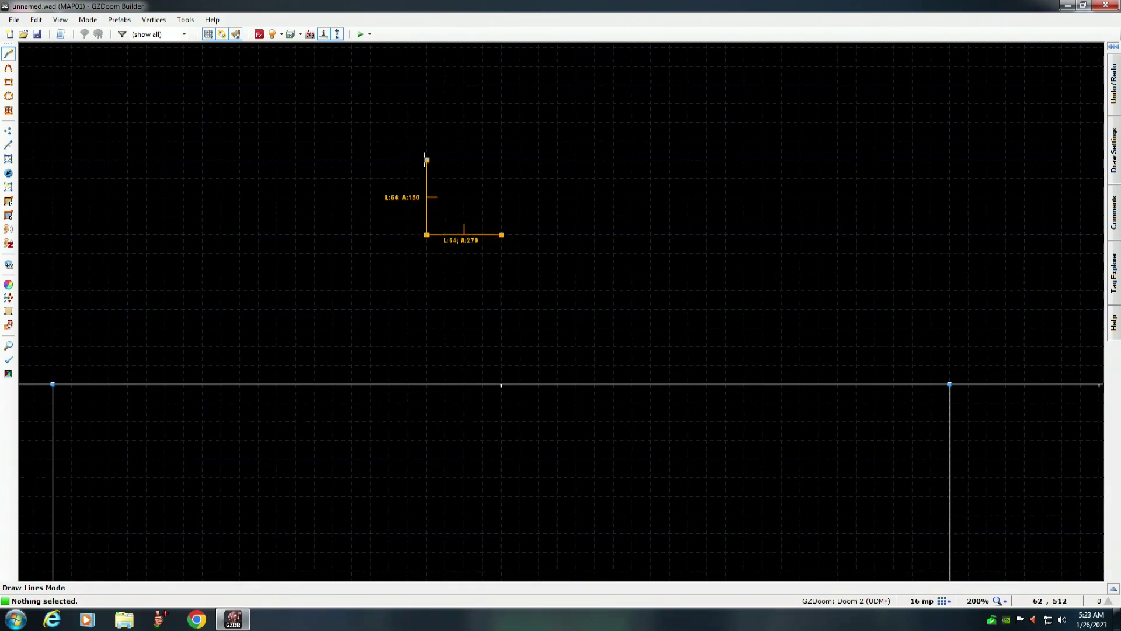
pyautogui.click(501, 234)
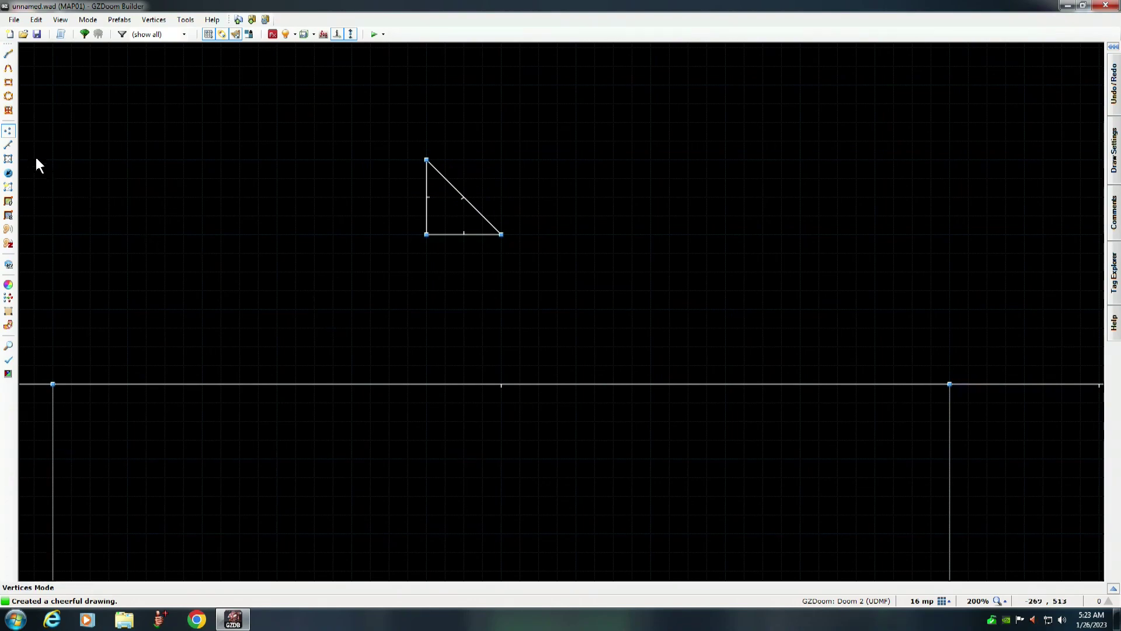
# Give the triangle's diagonal linedef action 160, Sector 3D Floor, with sector tag 1 and type 1 (Solid).
pyautogui.click(7, 145)
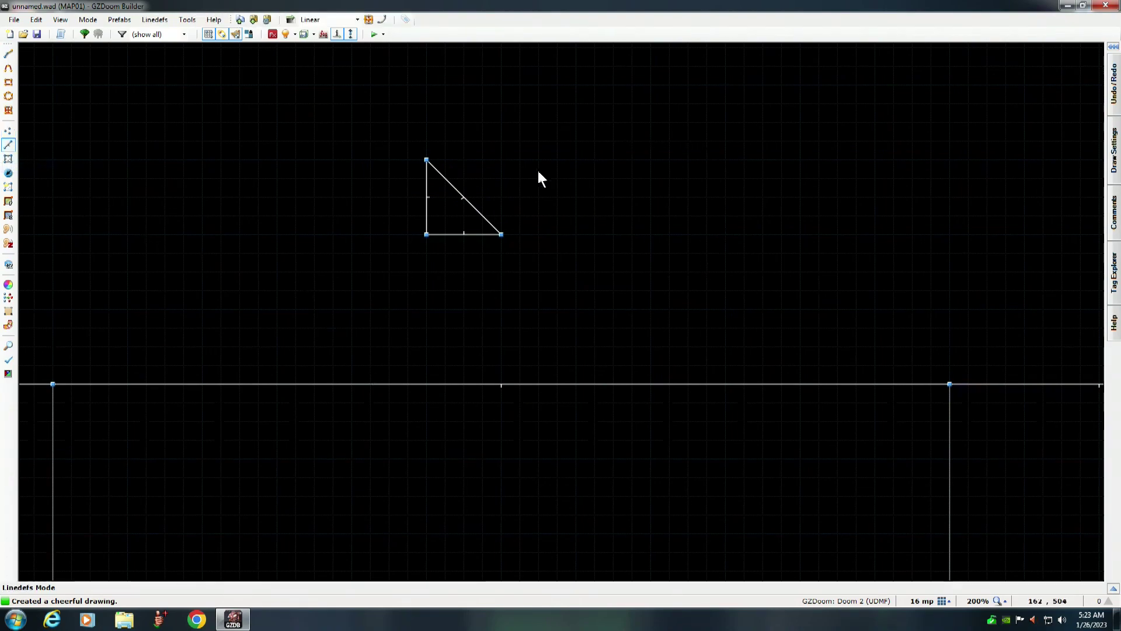
pyautogui.rightClick(465, 199)
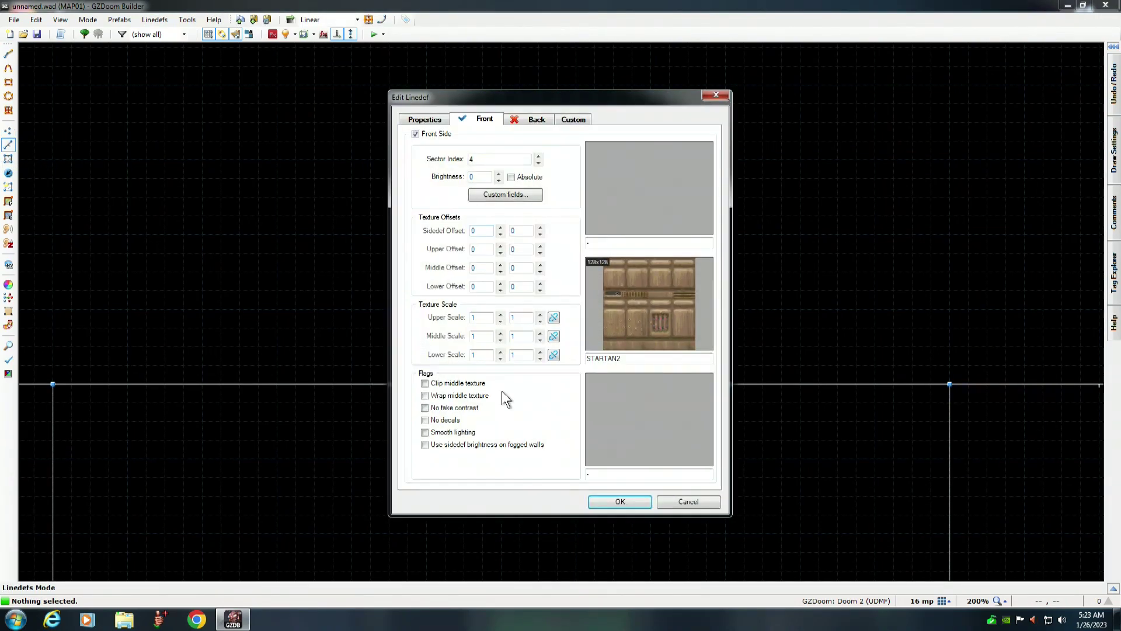
pyautogui.click(425, 120)
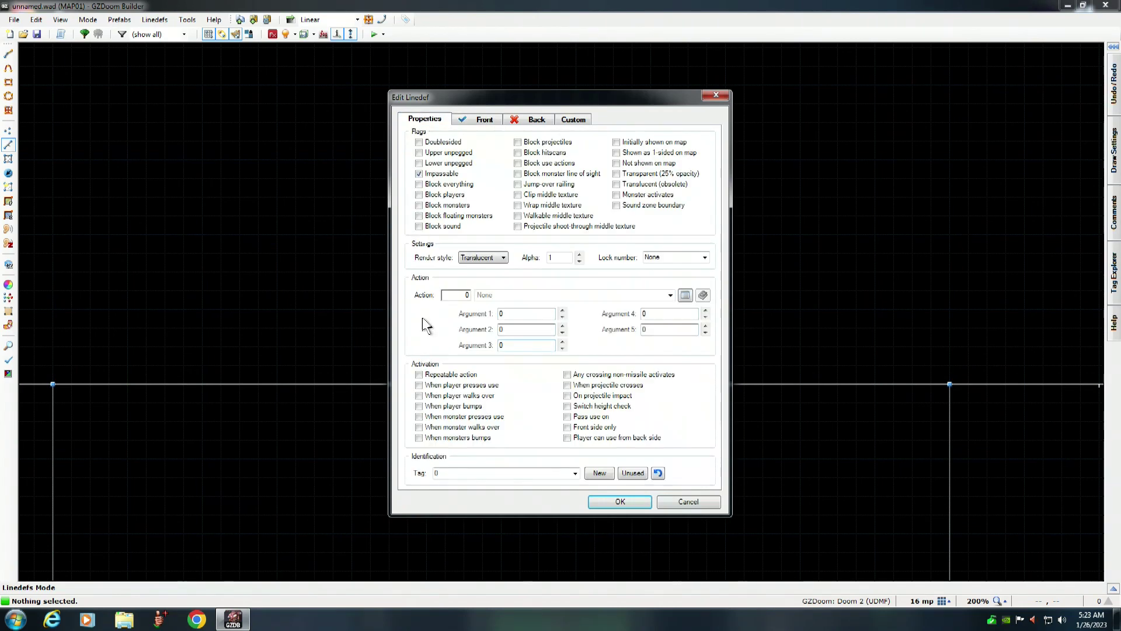
pyautogui.click(467, 295)
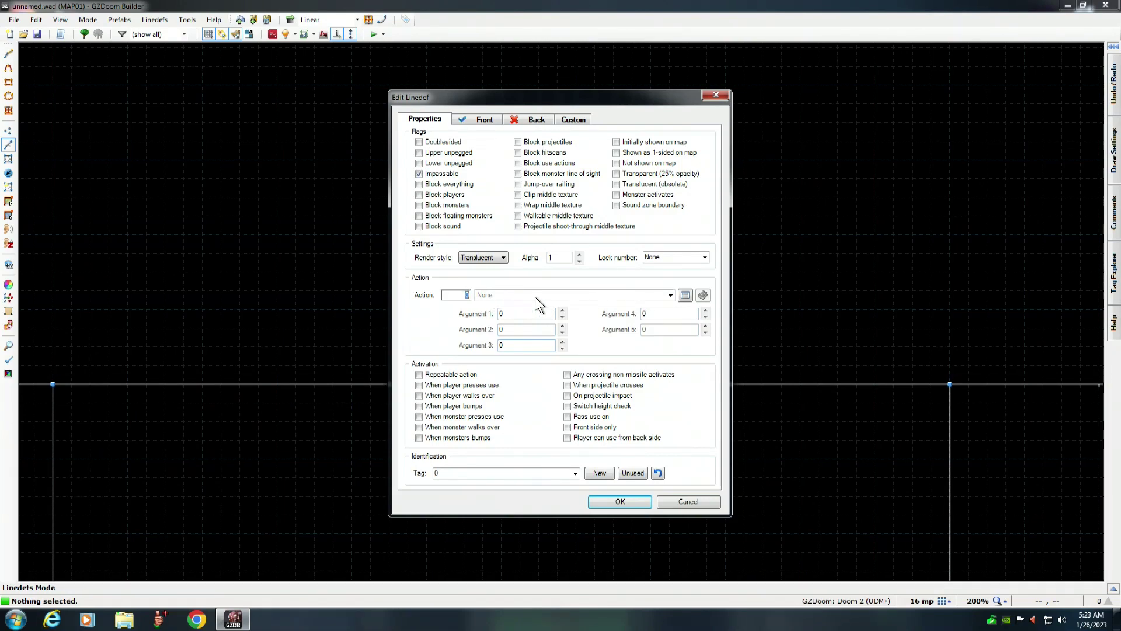
pyautogui.write('161')
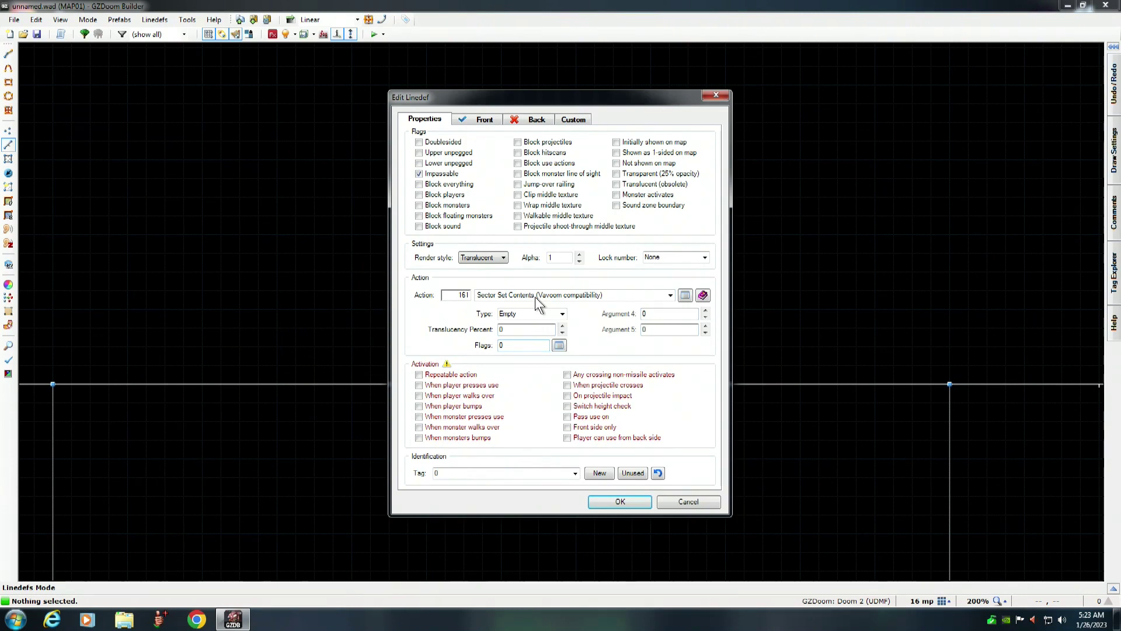
pyautogui.press('BackSpace')
pyautogui.write('0')
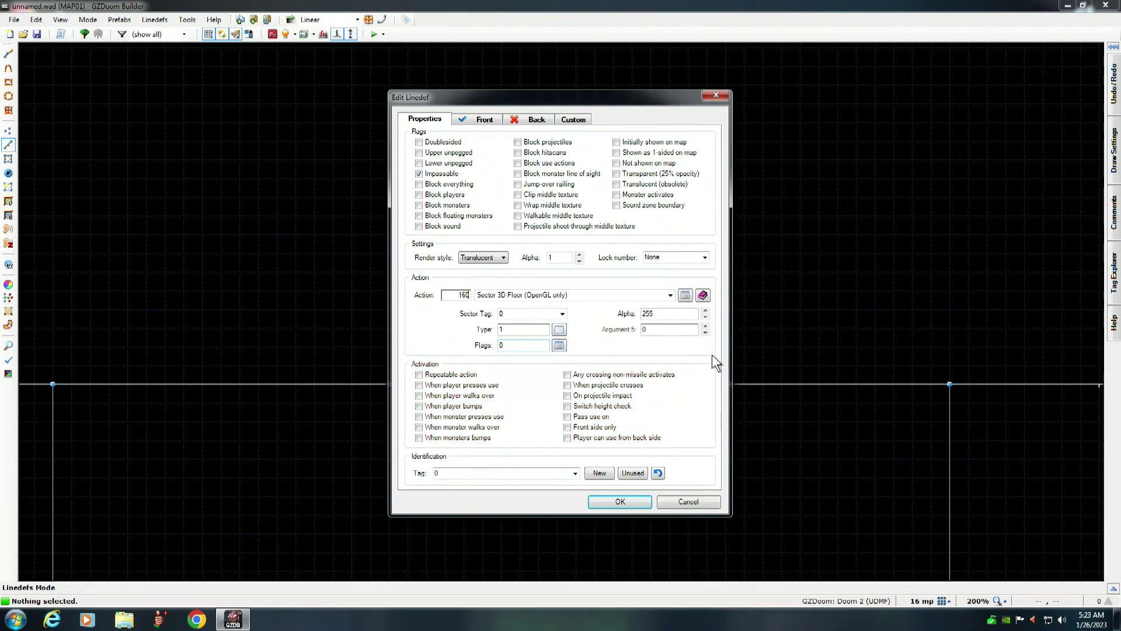
pyautogui.click(563, 315)
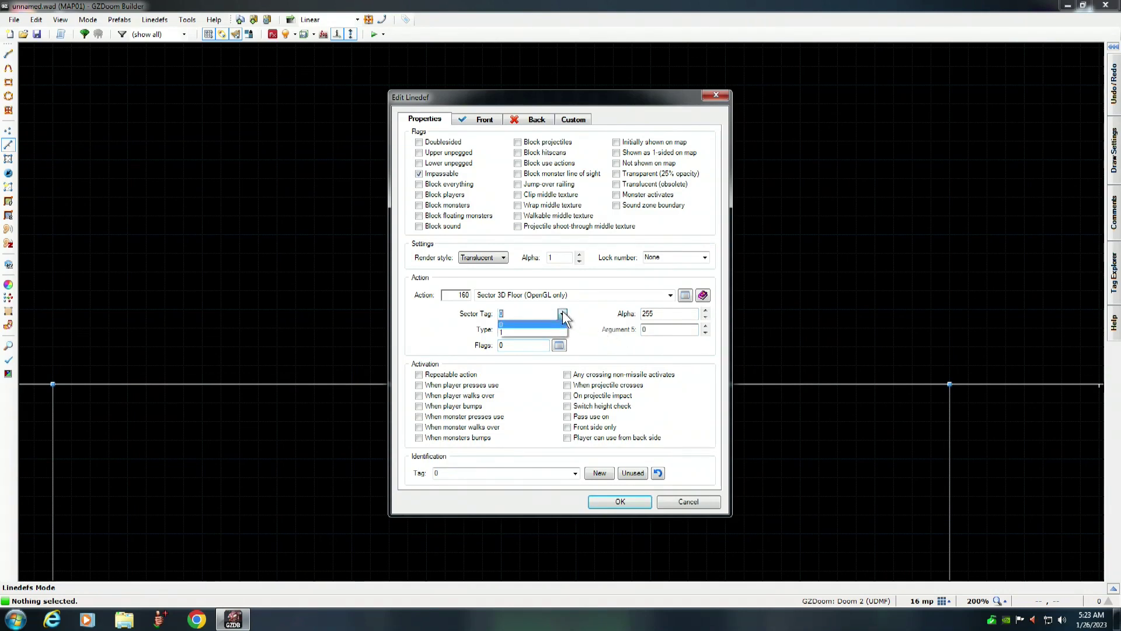
pyautogui.click(517, 331)
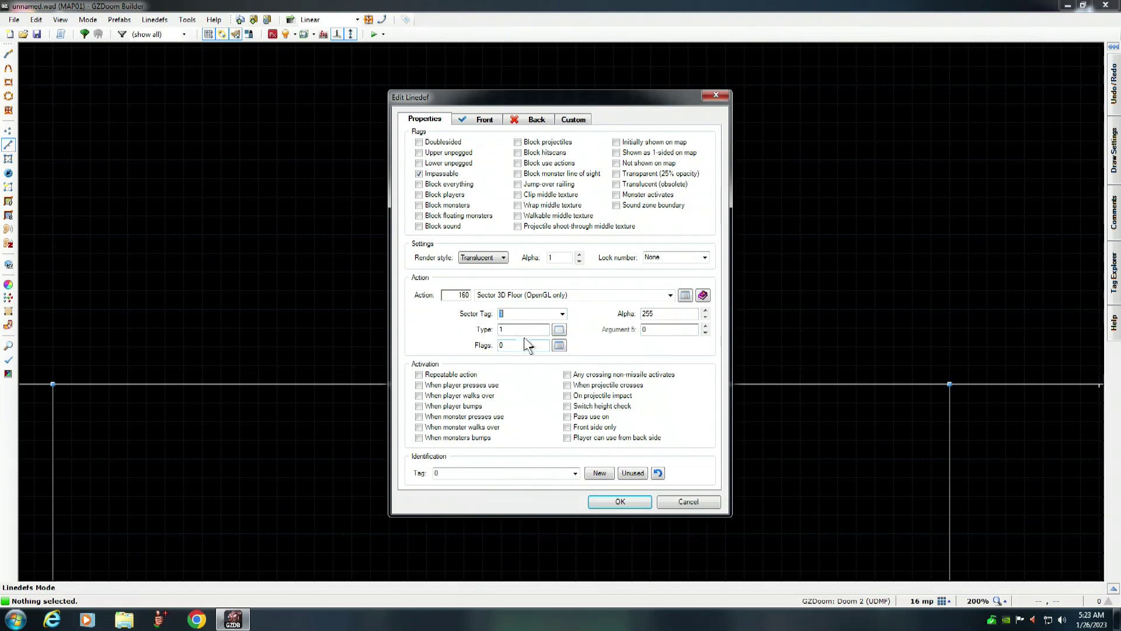
pyautogui.click(559, 331)
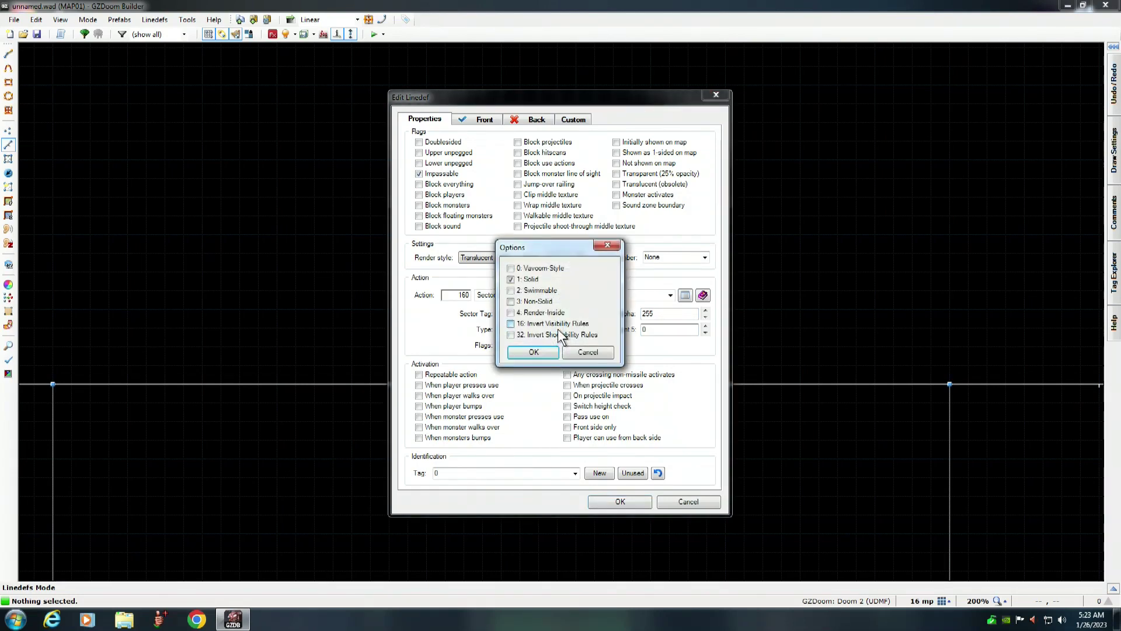
pyautogui.click(535, 352)
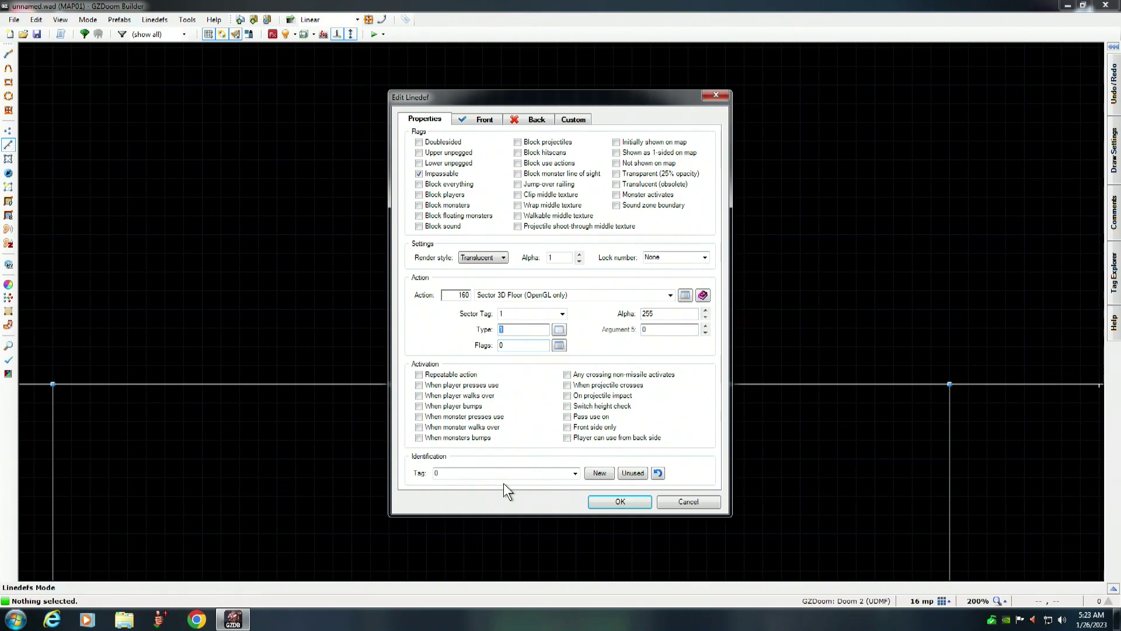
pyautogui.click(632, 502)
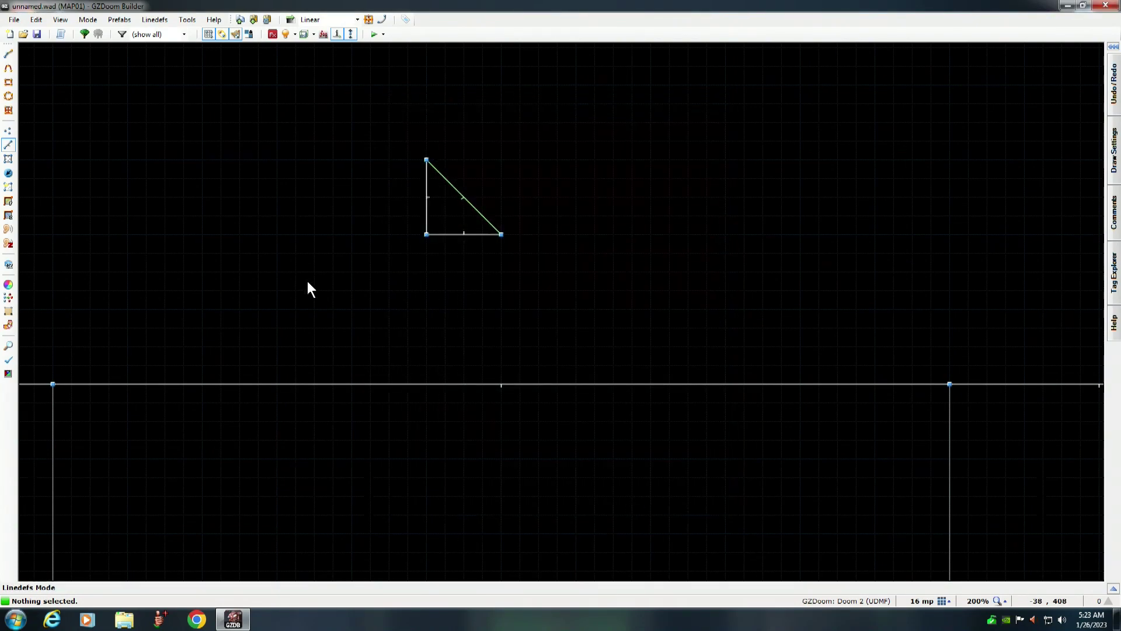
# Set the front middle texture of the triangle's diagonal linedef to STEPTOP from the Steps texture set.
pyautogui.rightClick(472, 204)
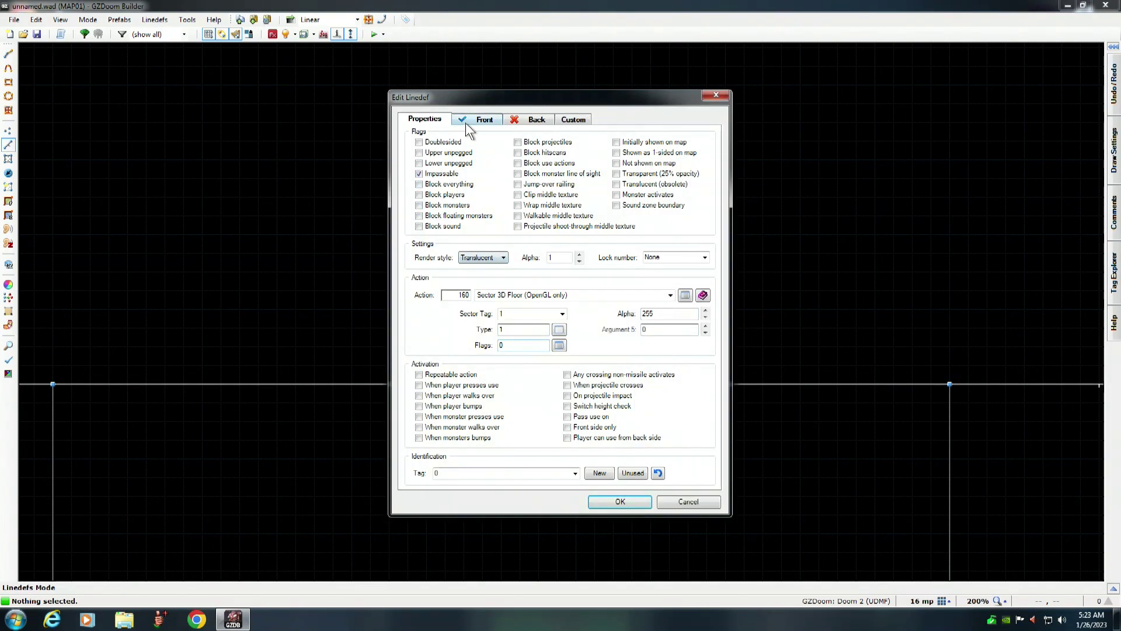
pyautogui.click(481, 119)
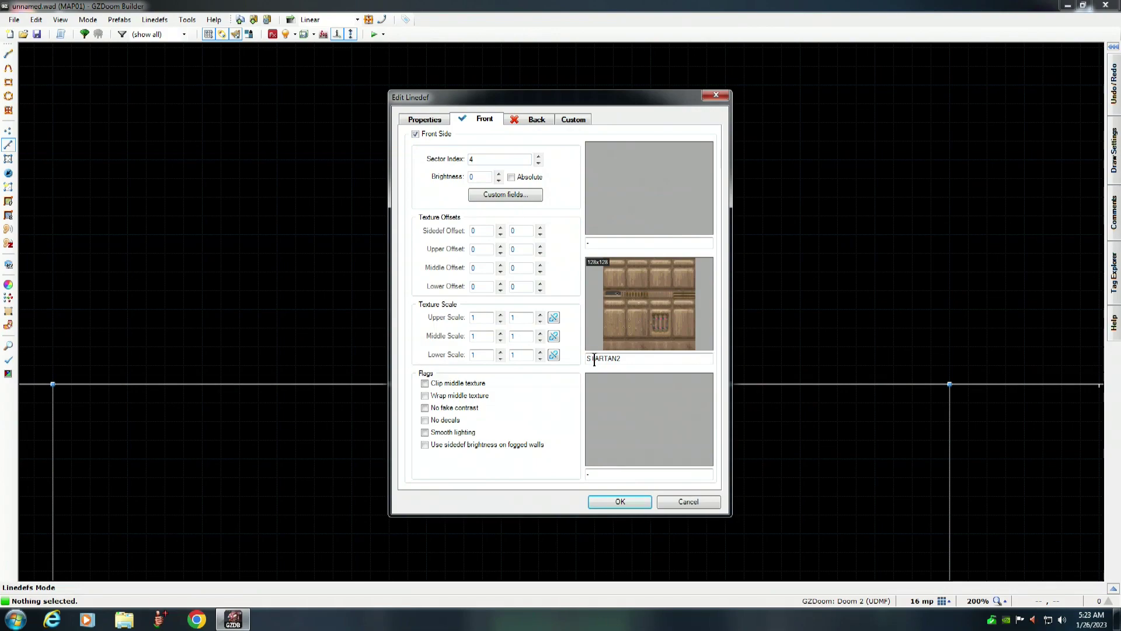
pyautogui.click(648, 295)
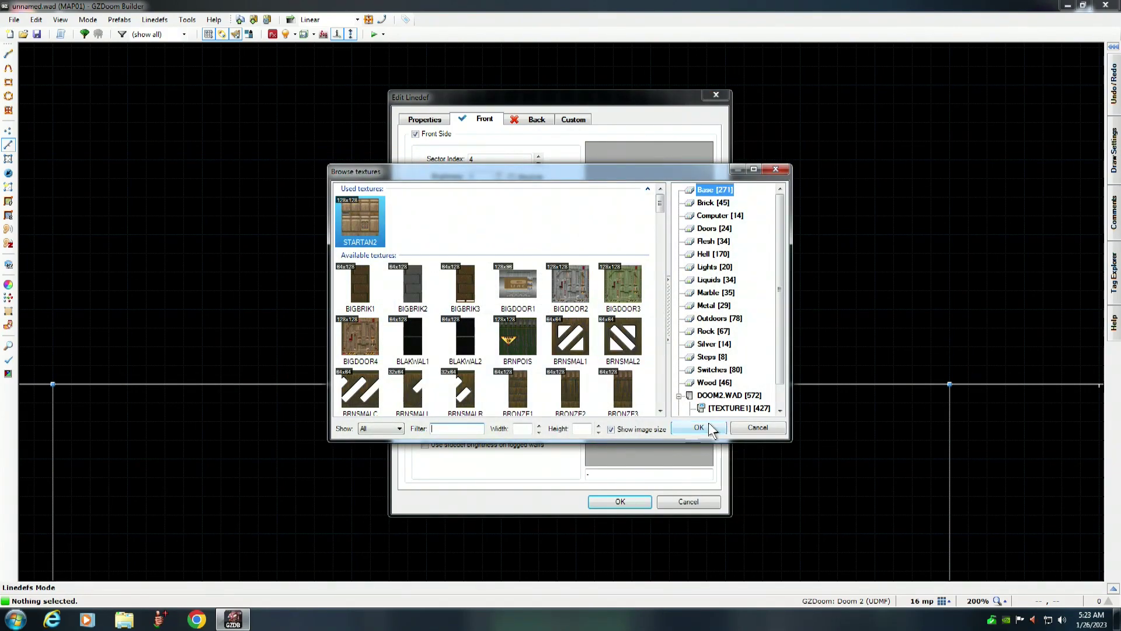
pyautogui.click(708, 357)
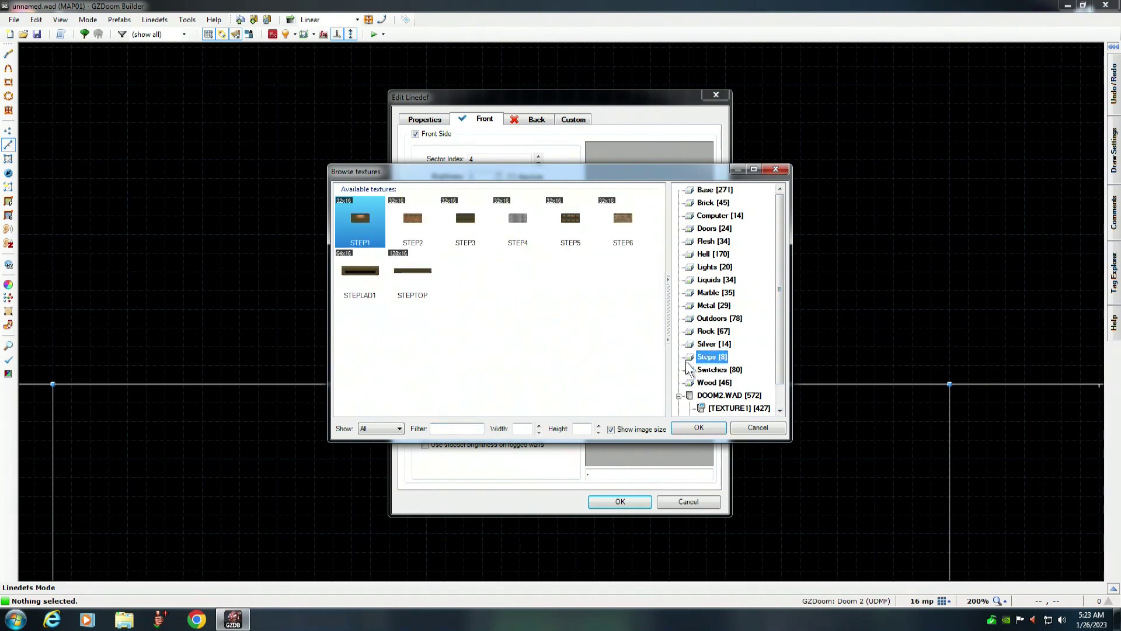
pyautogui.click(412, 277)
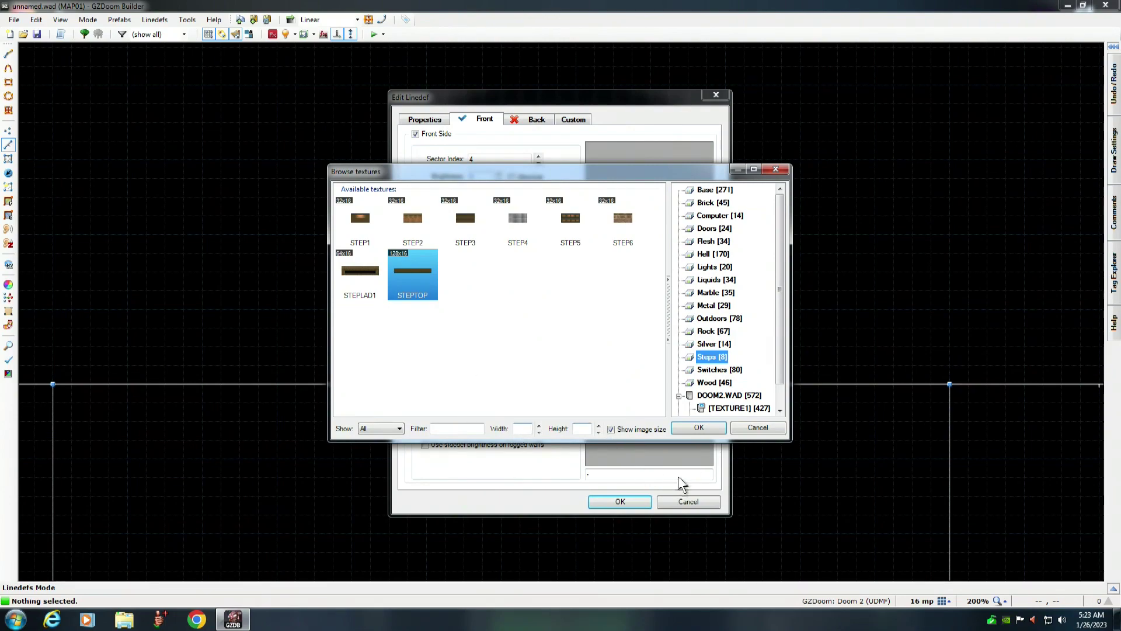
pyautogui.click(703, 426)
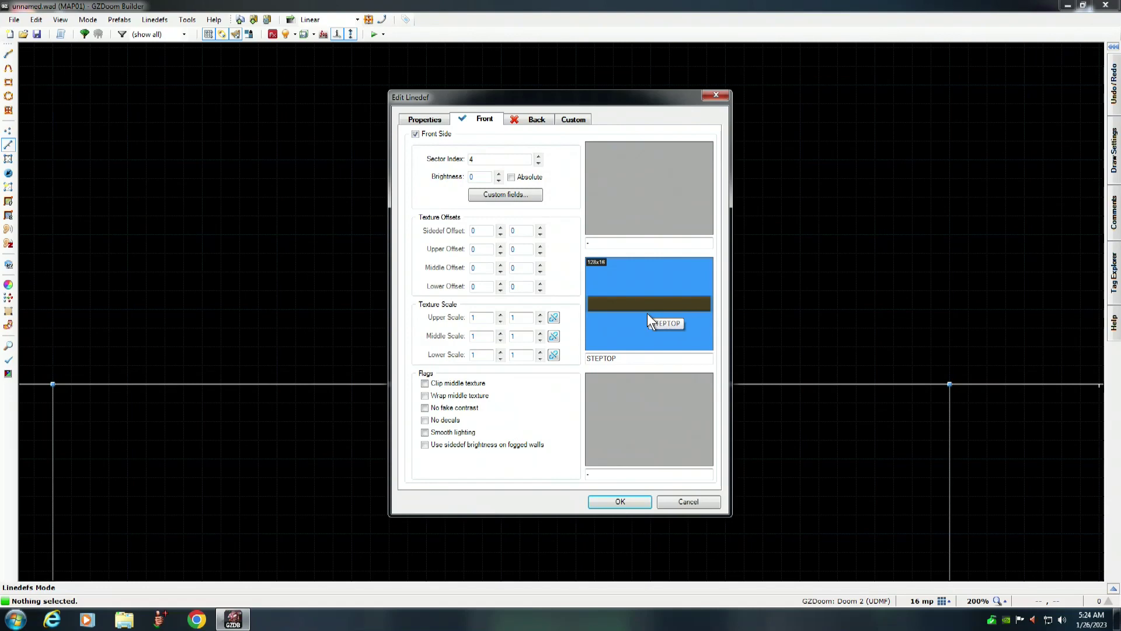
pyautogui.click(622, 502)
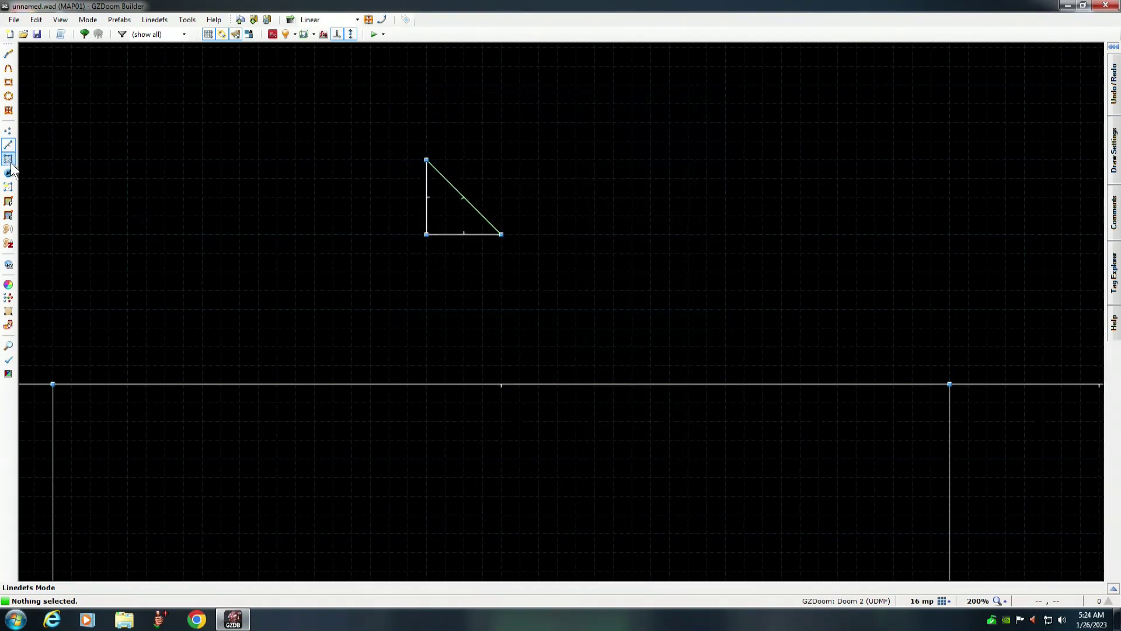
# Set the triangular sector's ceiling height to 0.
pyautogui.click(8, 159)
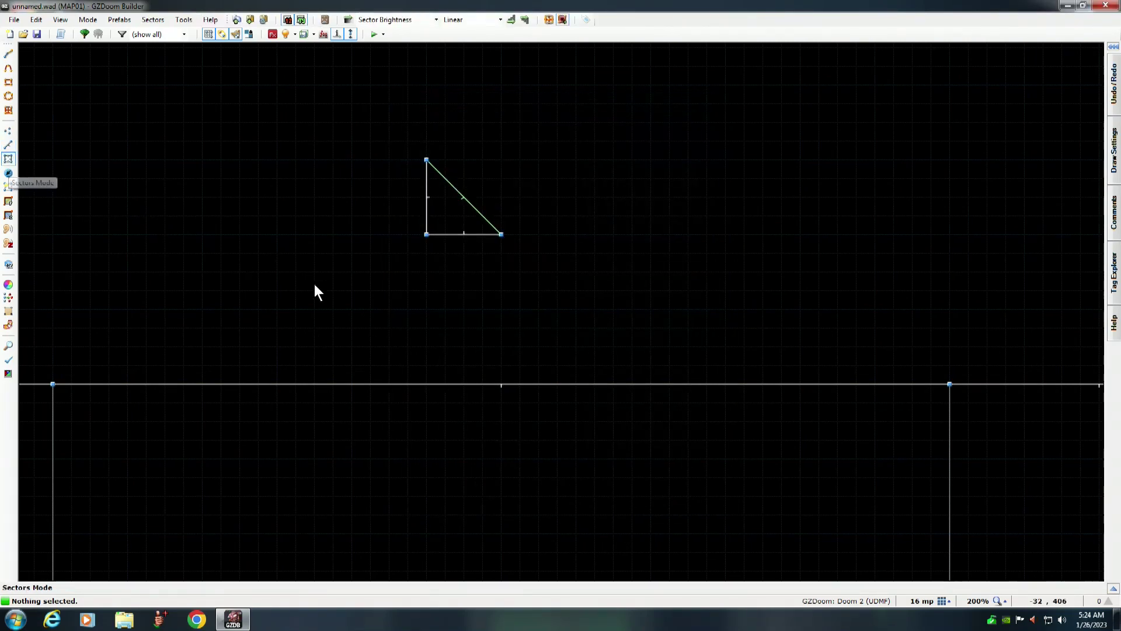
pyautogui.rightClick(447, 205)
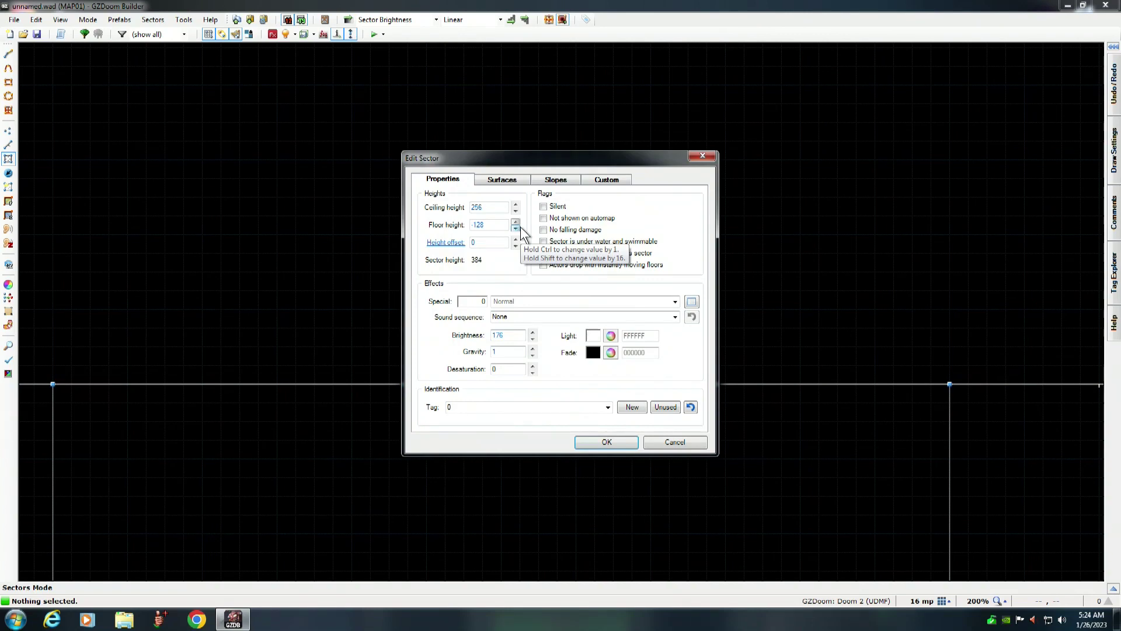
pyautogui.doubleClick(498, 209)
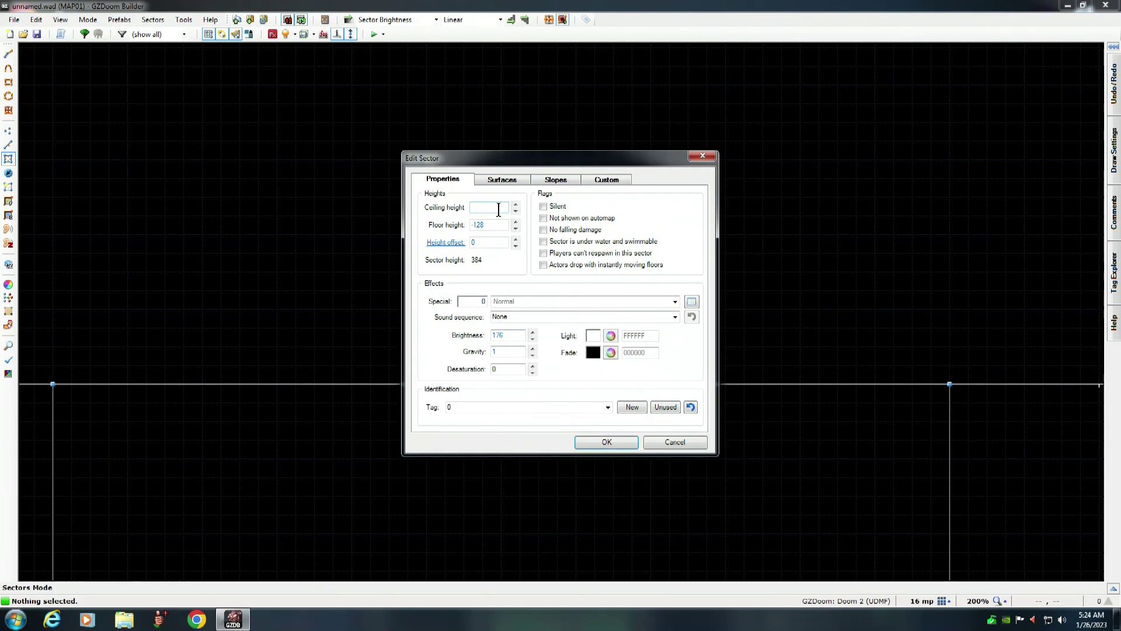
pyautogui.write('128')
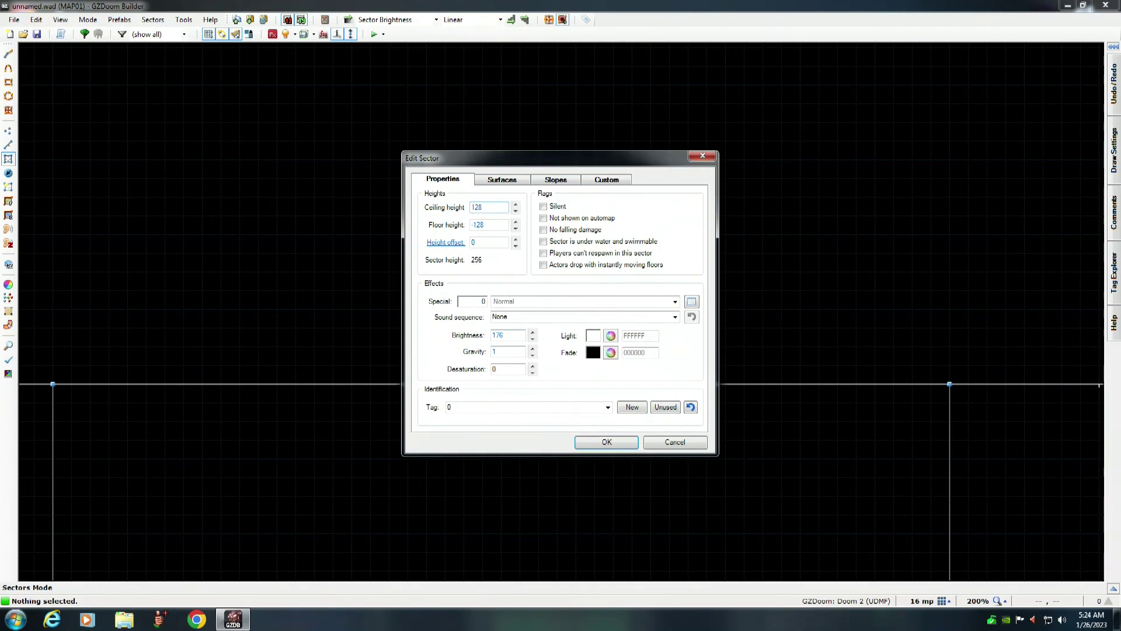
pyautogui.press('BackSpace')
pyautogui.write('0')
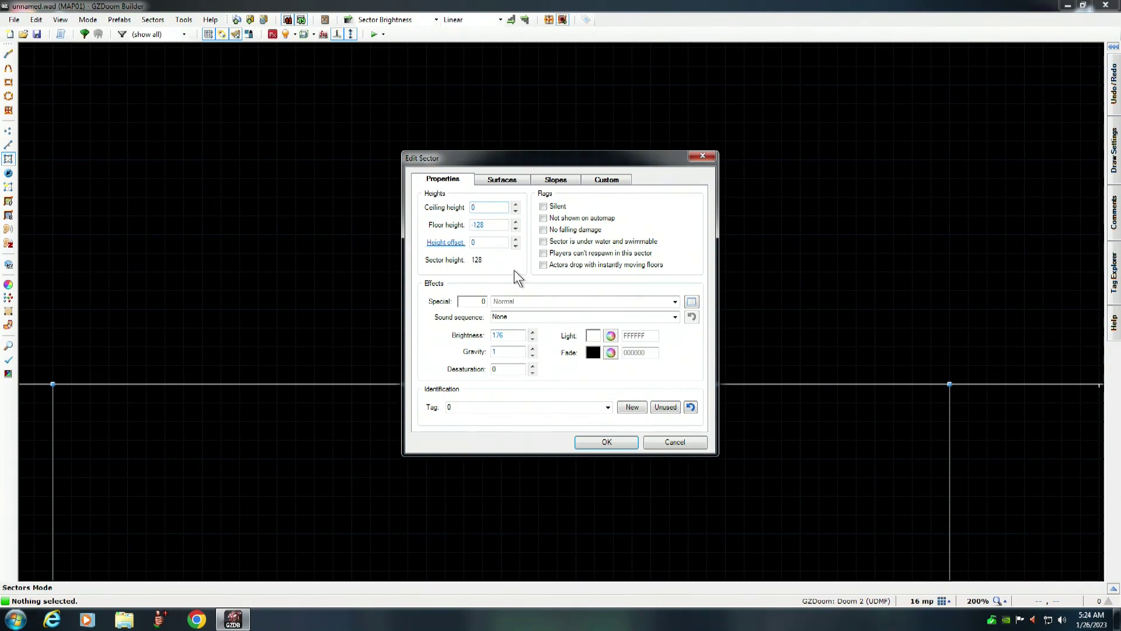
# Raise the triangular sector's floor height to -32.
pyautogui.click(516, 222)
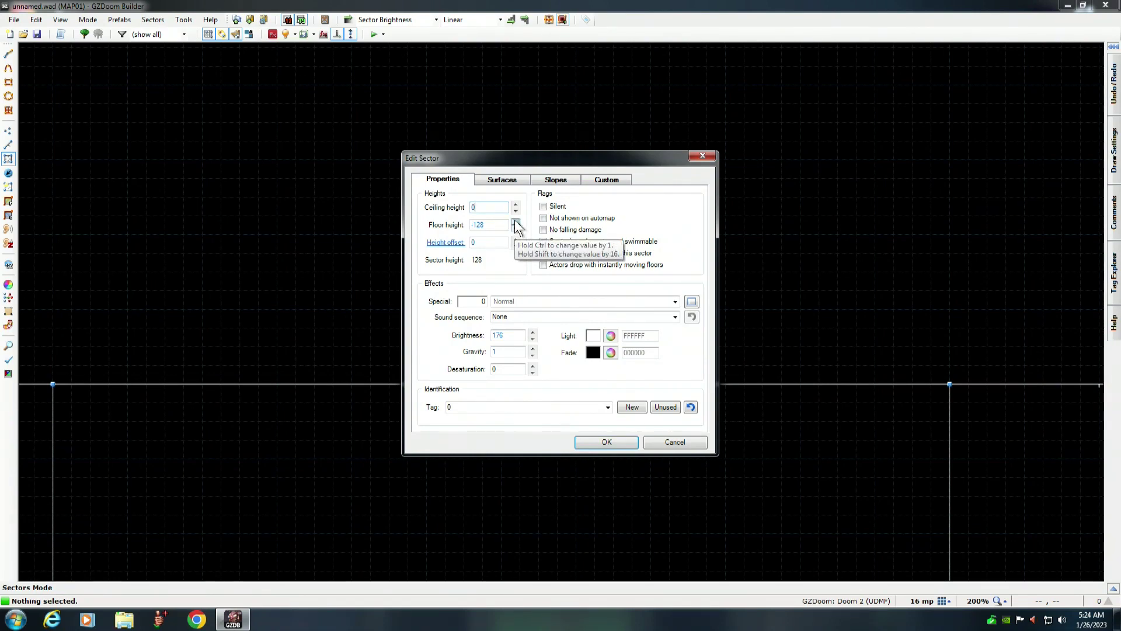
pyautogui.click(515, 222)
pyautogui.click(515, 222)
pyautogui.click(515, 222)
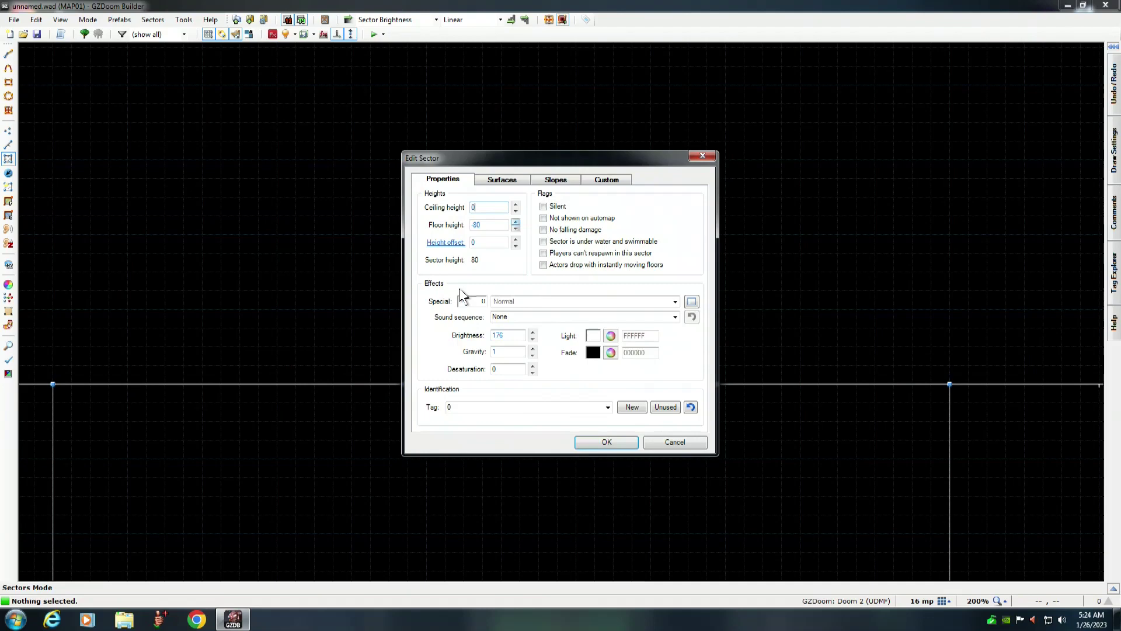
pyautogui.click(515, 222)
pyautogui.click(516, 222)
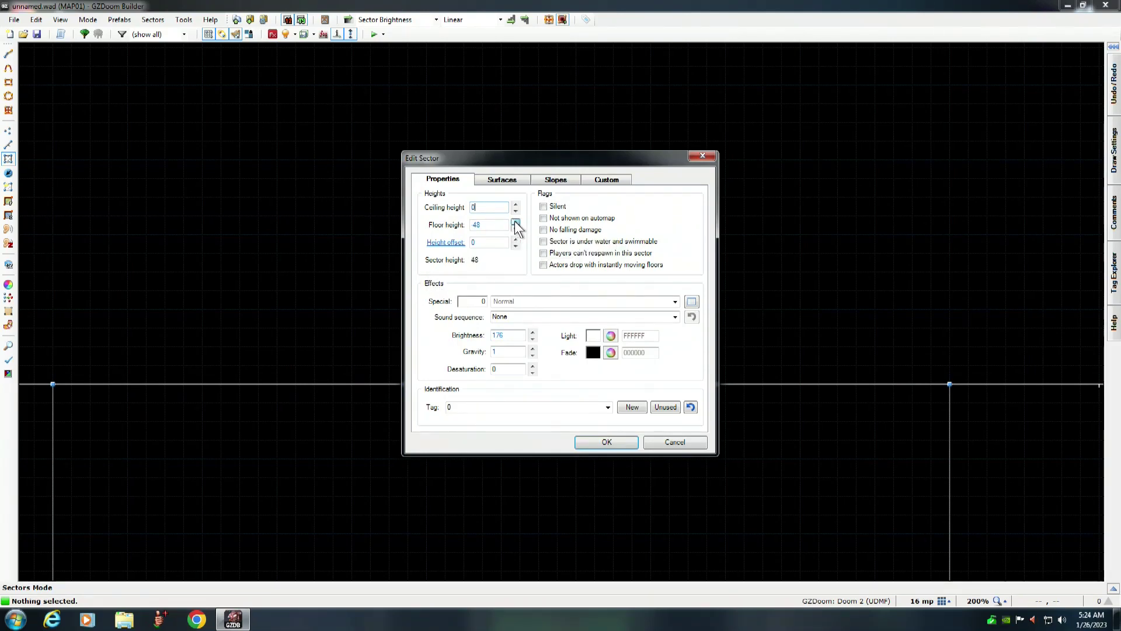
pyautogui.click(516, 222)
pyautogui.click(516, 222)
pyautogui.click(516, 222)
pyautogui.click(515, 228)
pyautogui.click(515, 228)
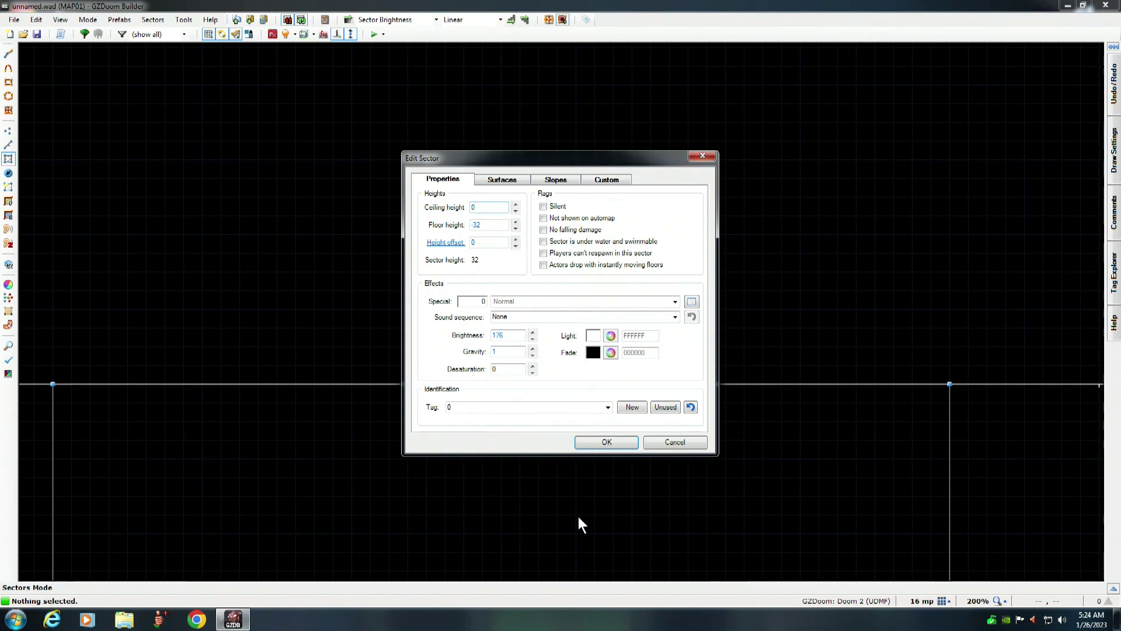
# Set the triangular sector's ceiling flat to CRATOP2 from the DOOM2.WAD flats.
pyautogui.click(511, 179)
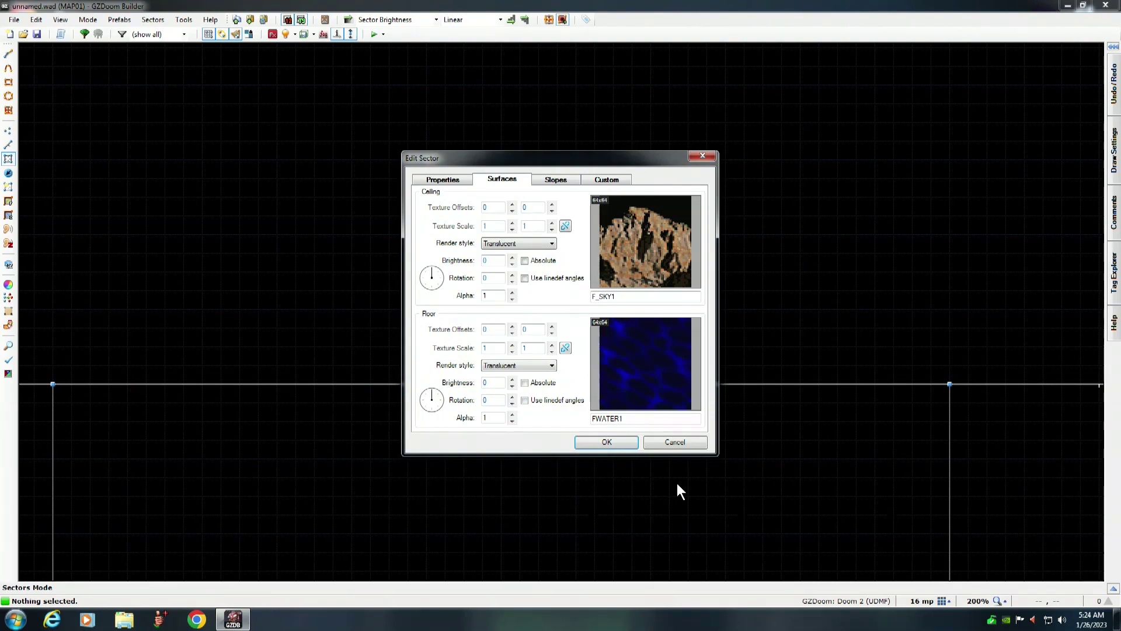
pyautogui.click(644, 243)
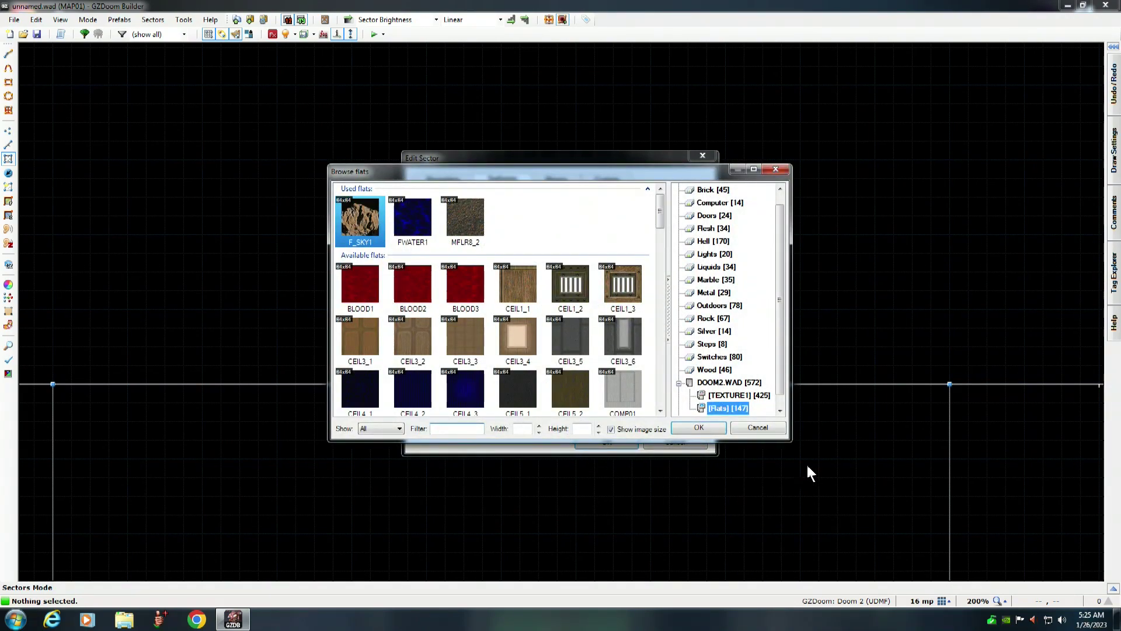
pyautogui.scroll(-1, 783, 402)
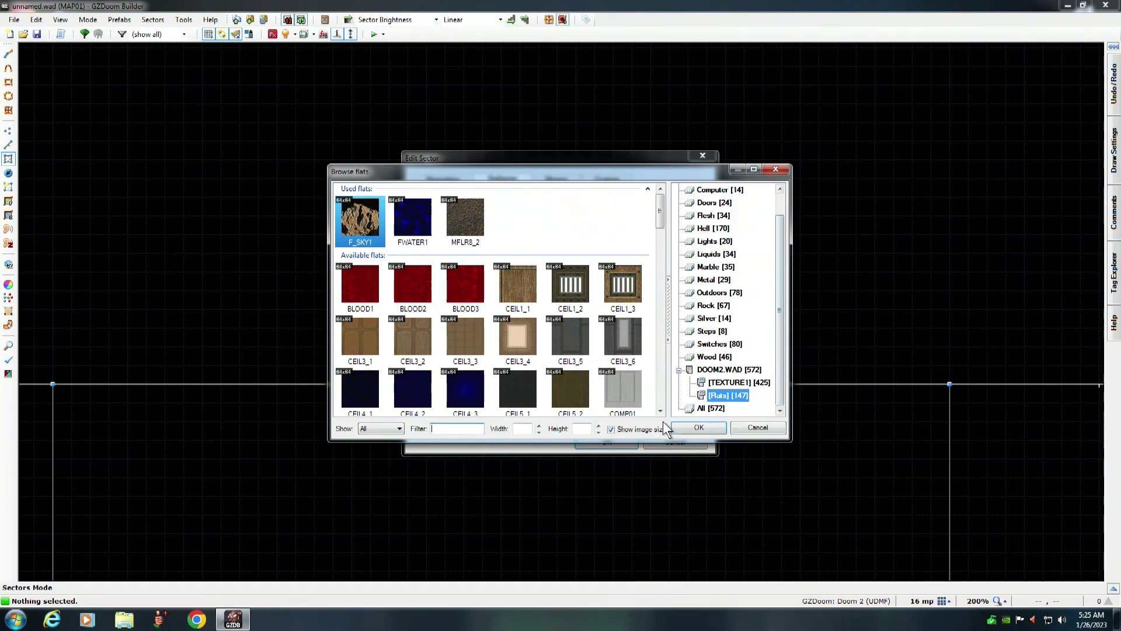
pyautogui.click(661, 391)
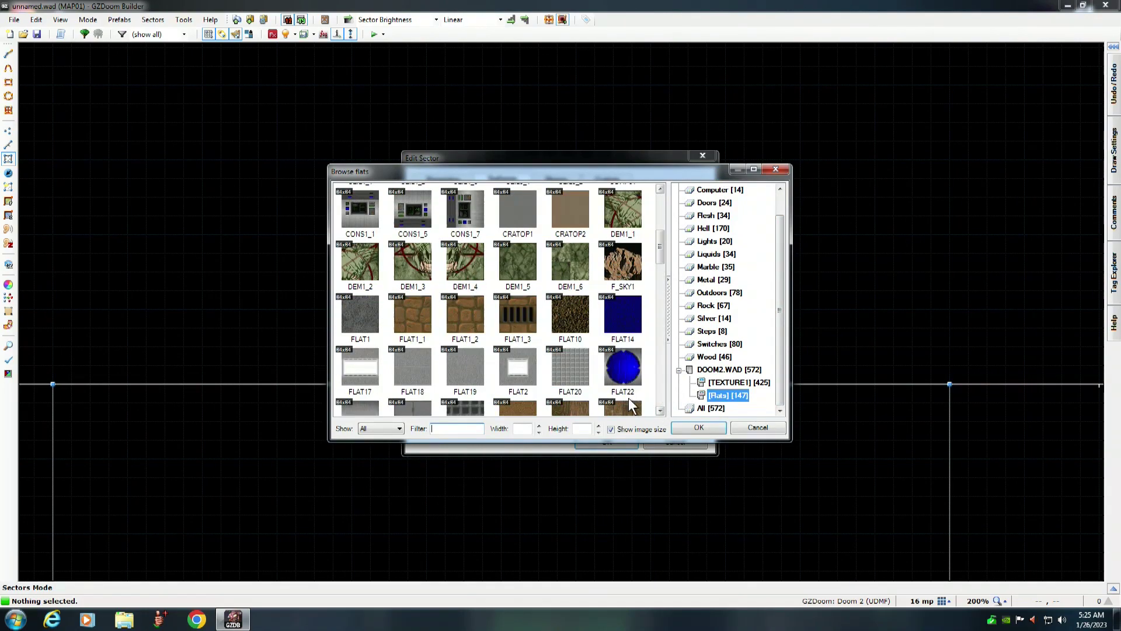
pyautogui.click(569, 204)
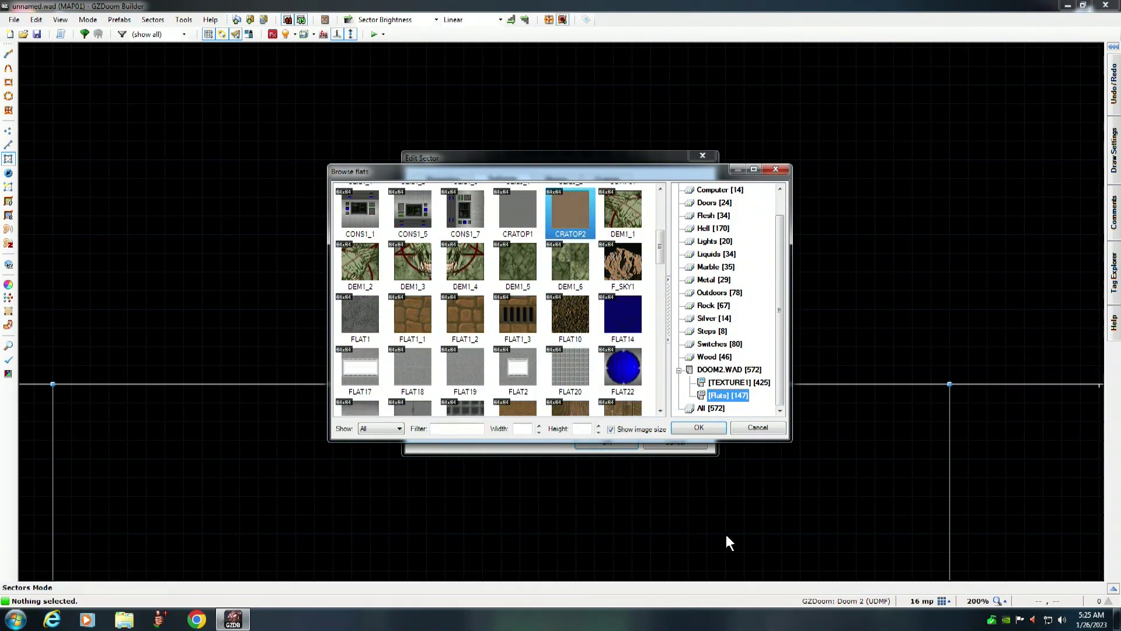
pyautogui.click(699, 427)
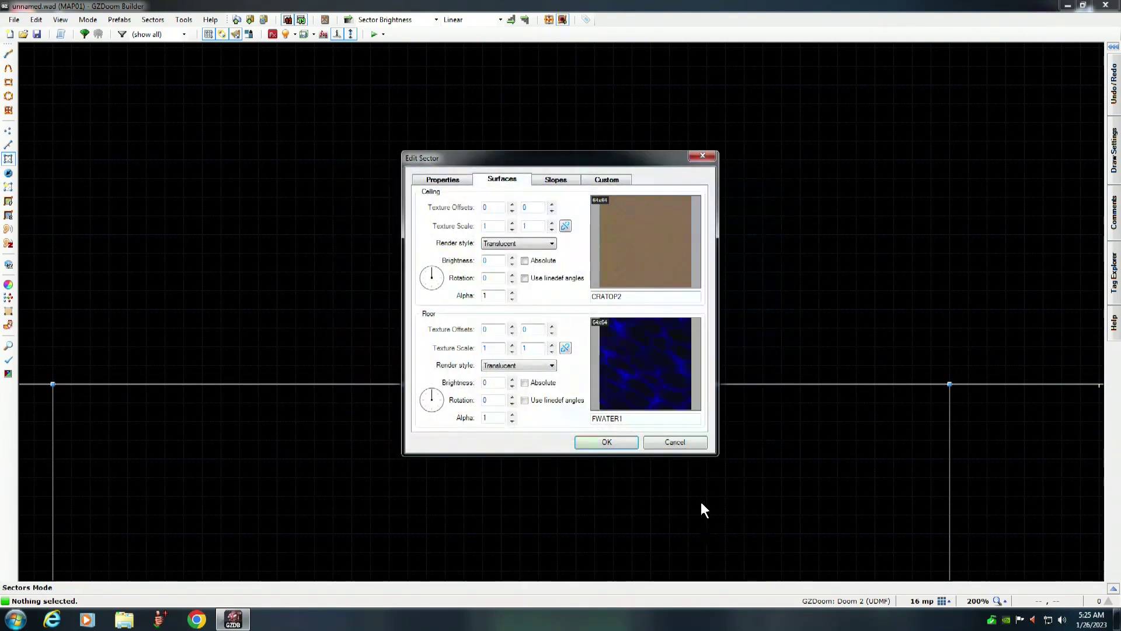
# Set the triangular sector's floor flat to CRATOP2 as well and apply the sector changes.
pyautogui.click(665, 358)
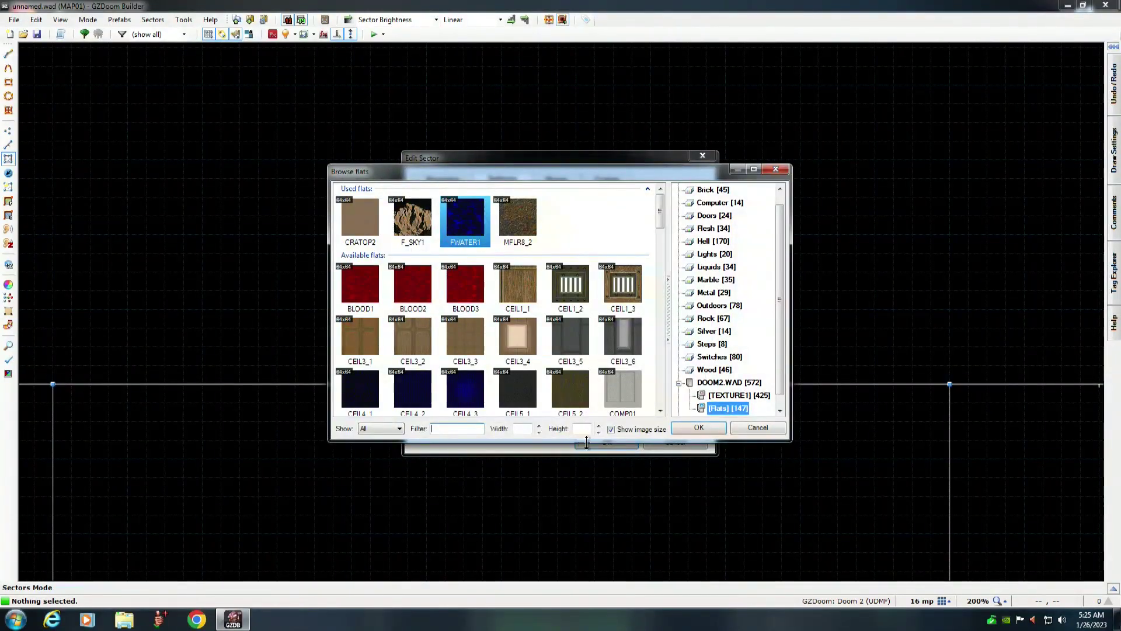
pyautogui.click(365, 220)
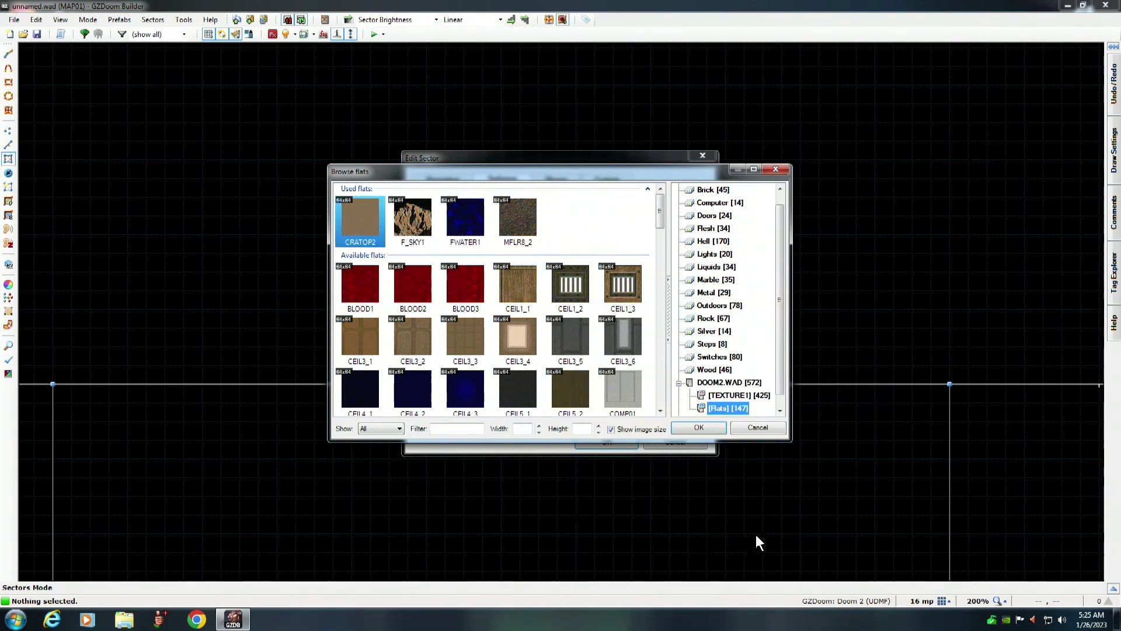
pyautogui.click(699, 428)
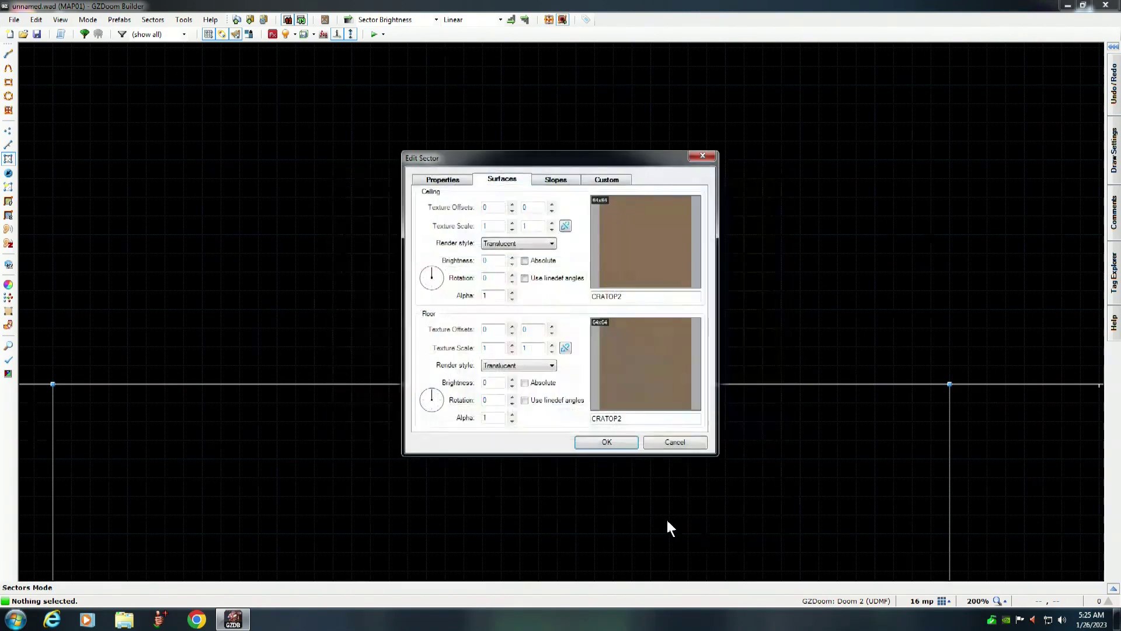
pyautogui.click(612, 441)
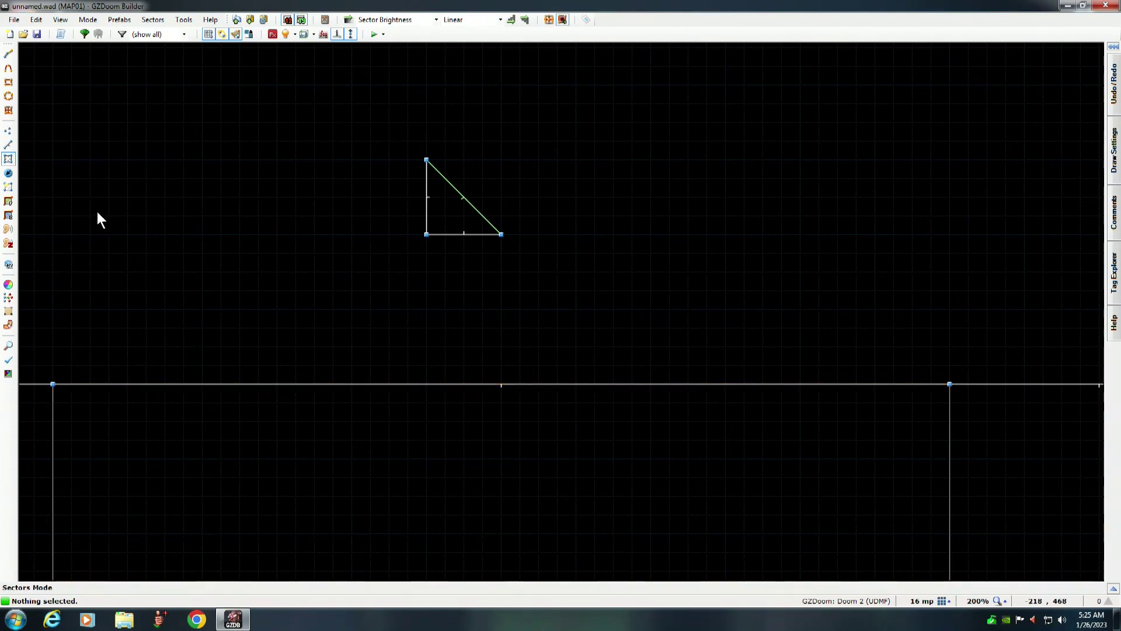
# Switch to Things mode and display floor textures in the 2D map view.
pyautogui.click(8, 173)
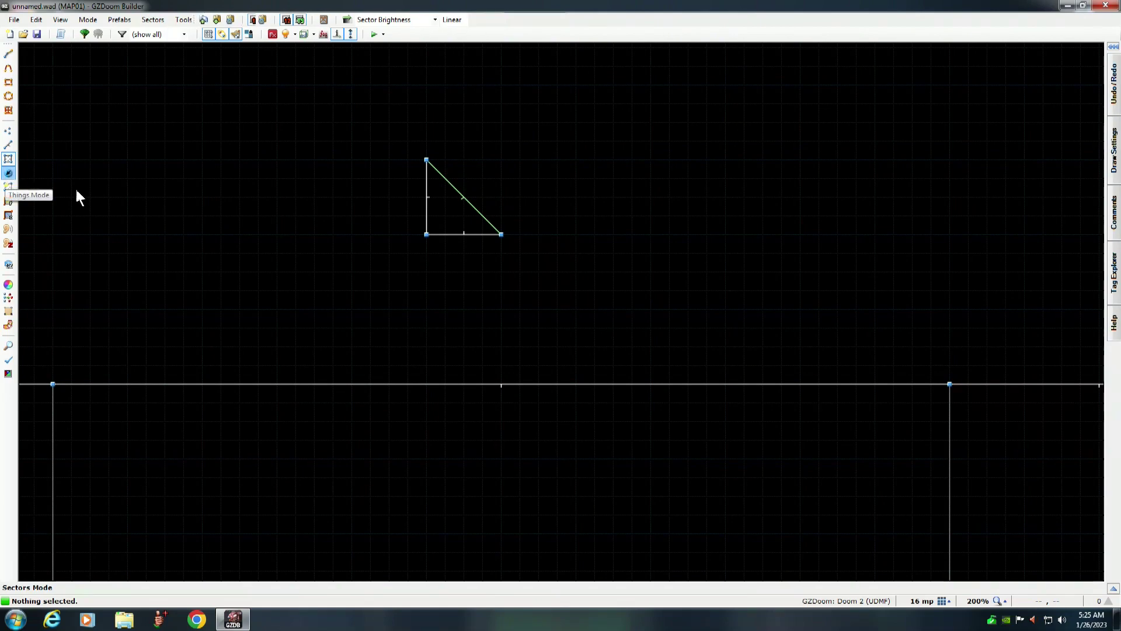
pyautogui.click(60, 19)
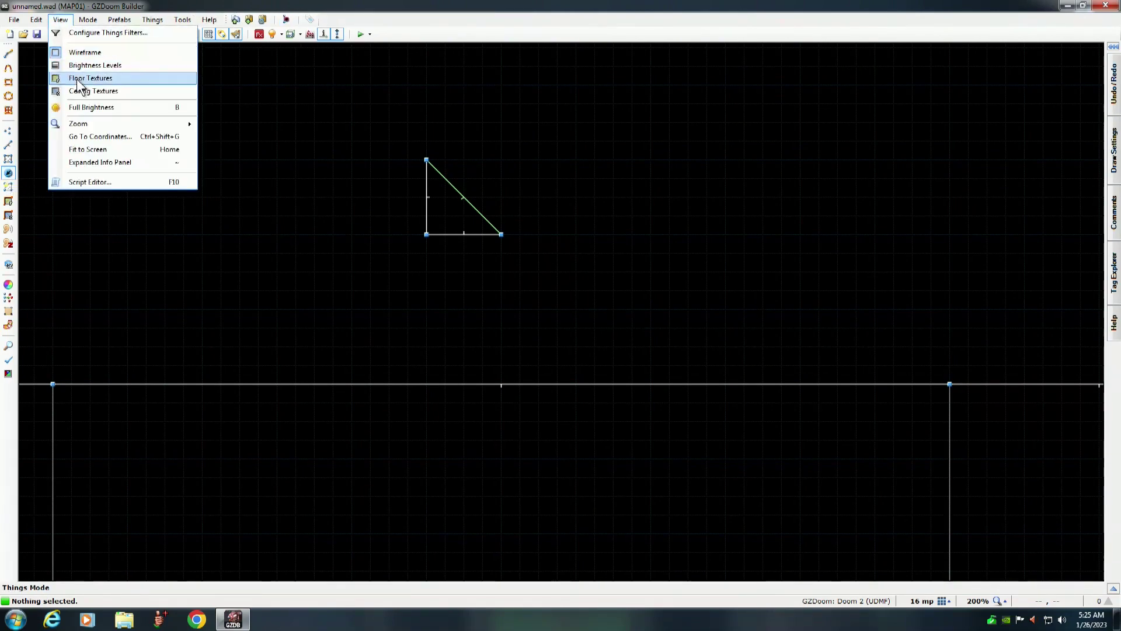
pyautogui.click(78, 79)
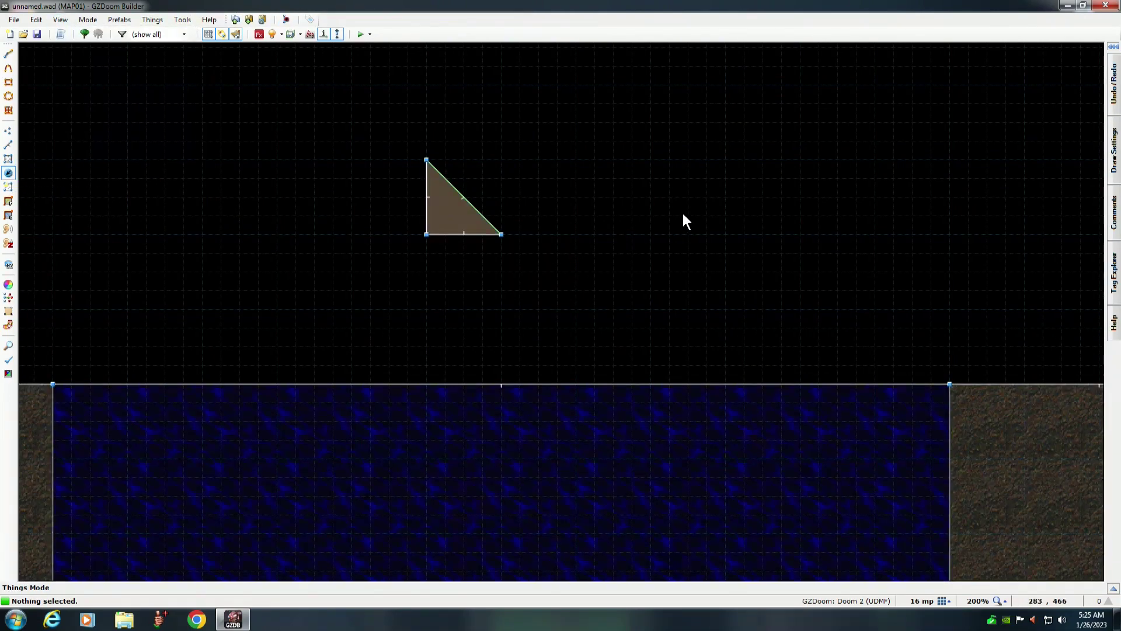
# Move the inner sector's west linedef outward onto the edge between the water and the west bank.
pyautogui.press('Down')
pyautogui.press('Down')
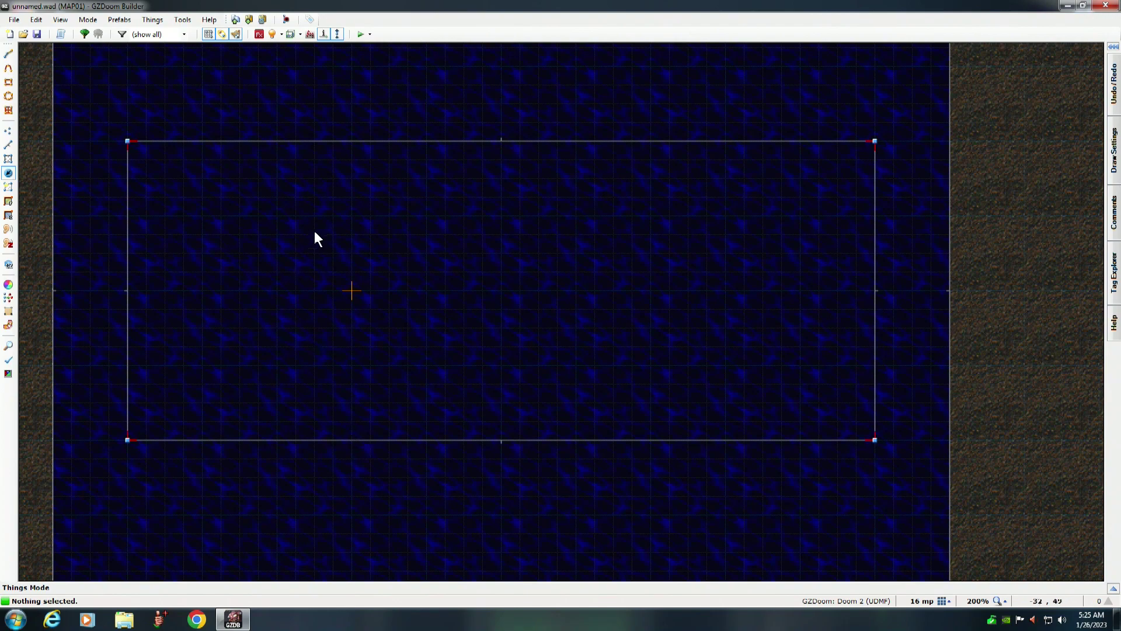
pyautogui.click(7, 144)
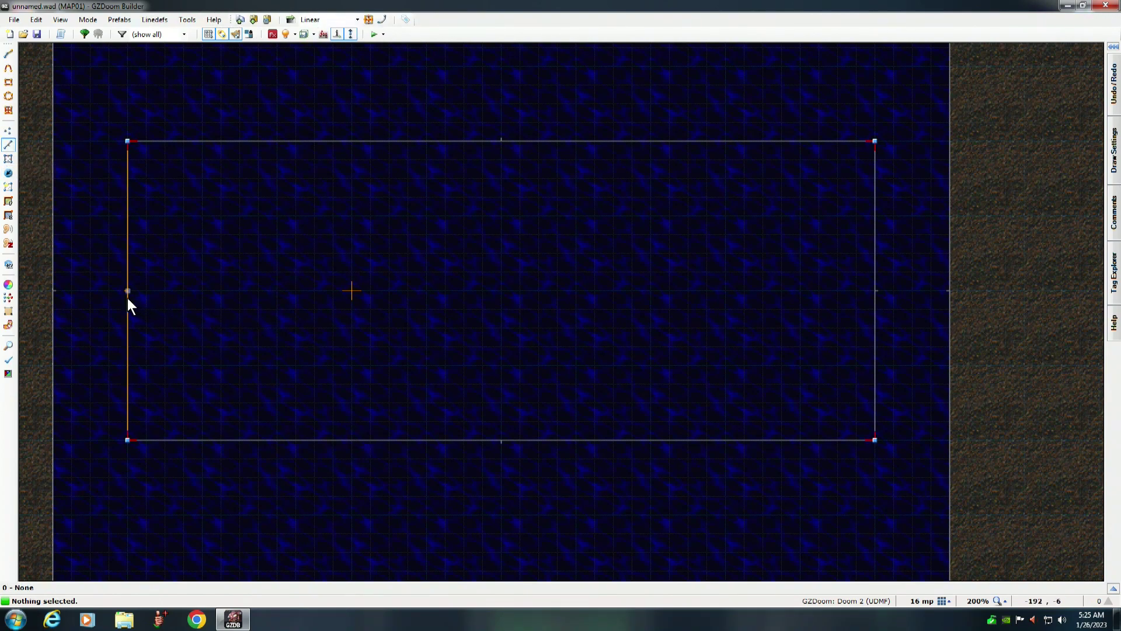
pyautogui.press('e')
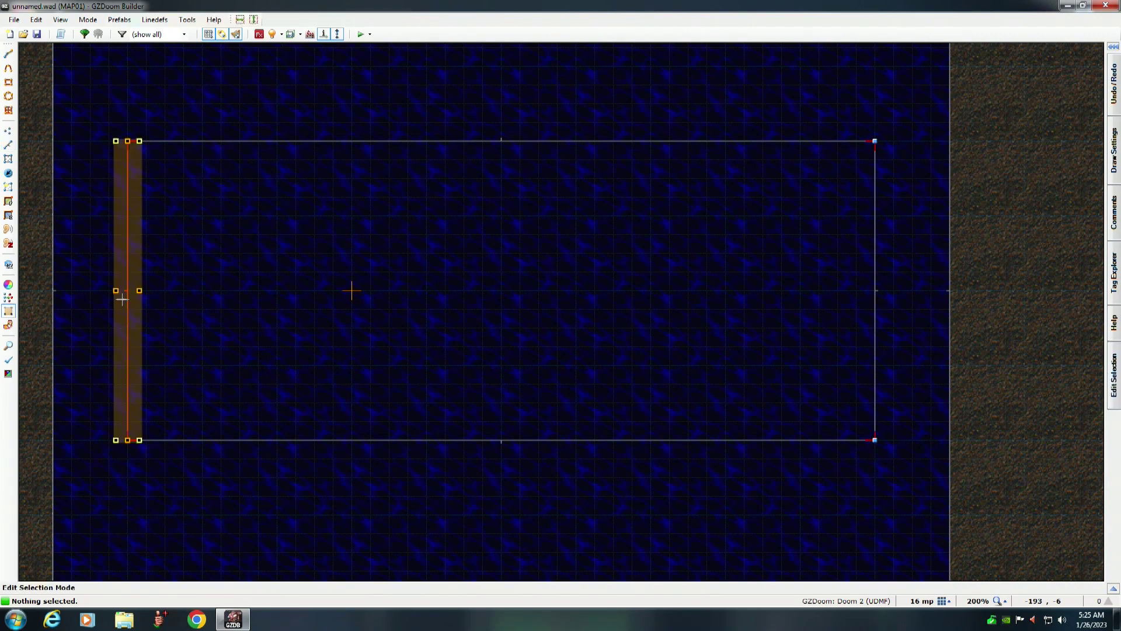
pyautogui.moveTo(128, 298); pyautogui.dragTo(60, 297)
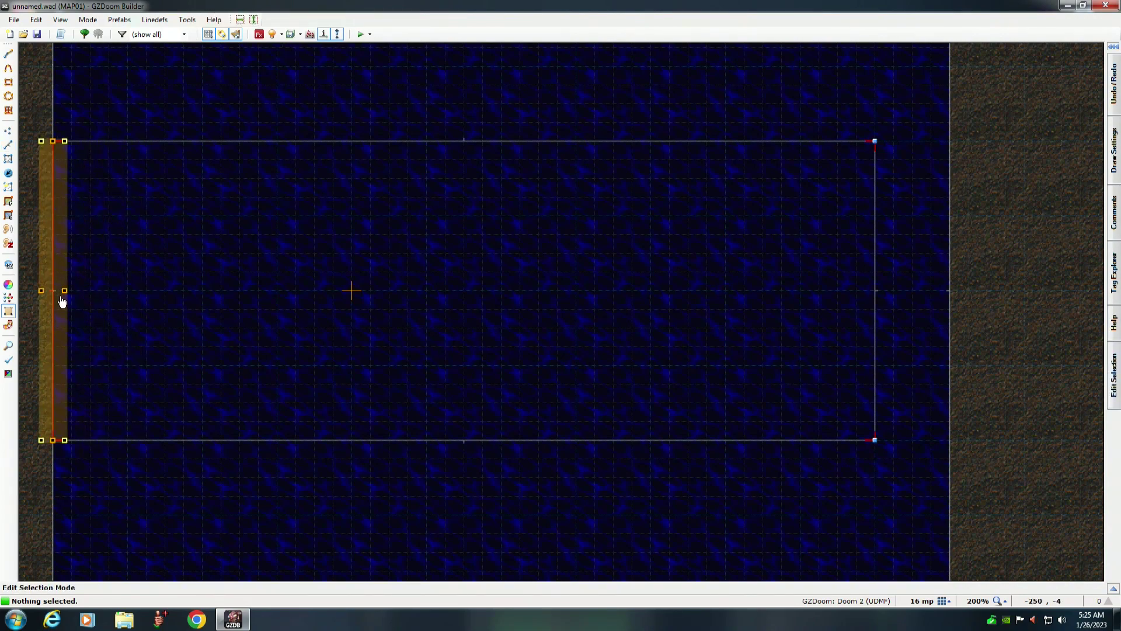
pyautogui.press('Return')
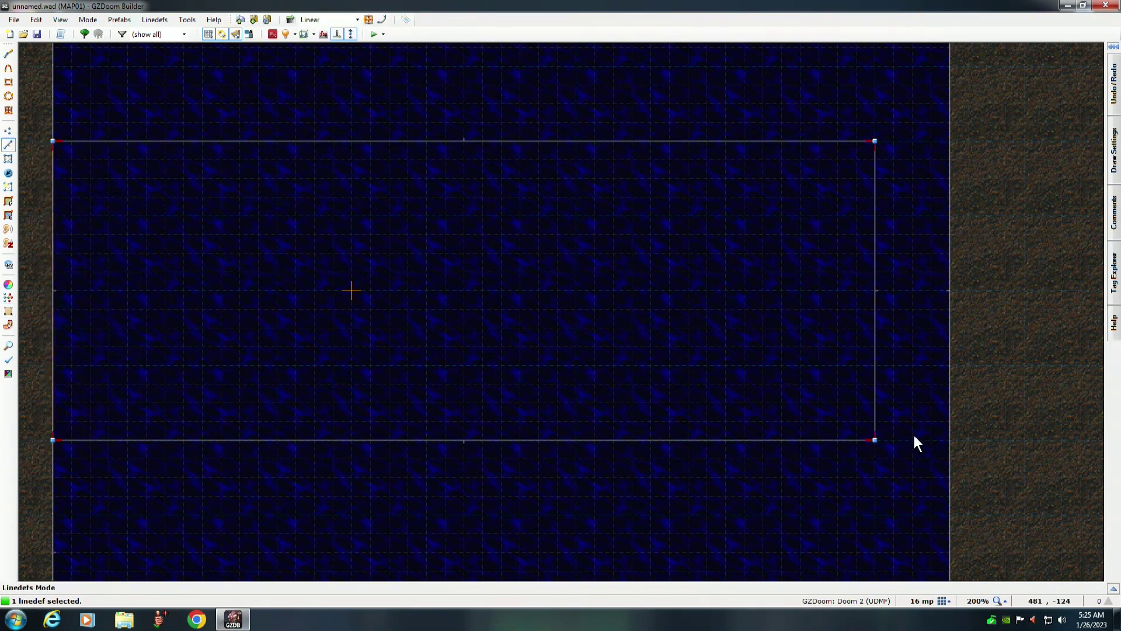
# Move the inner sector's east linedef outward onto the edge between the water and the east bank.
pyautogui.click(875, 333)
pyautogui.press('e')
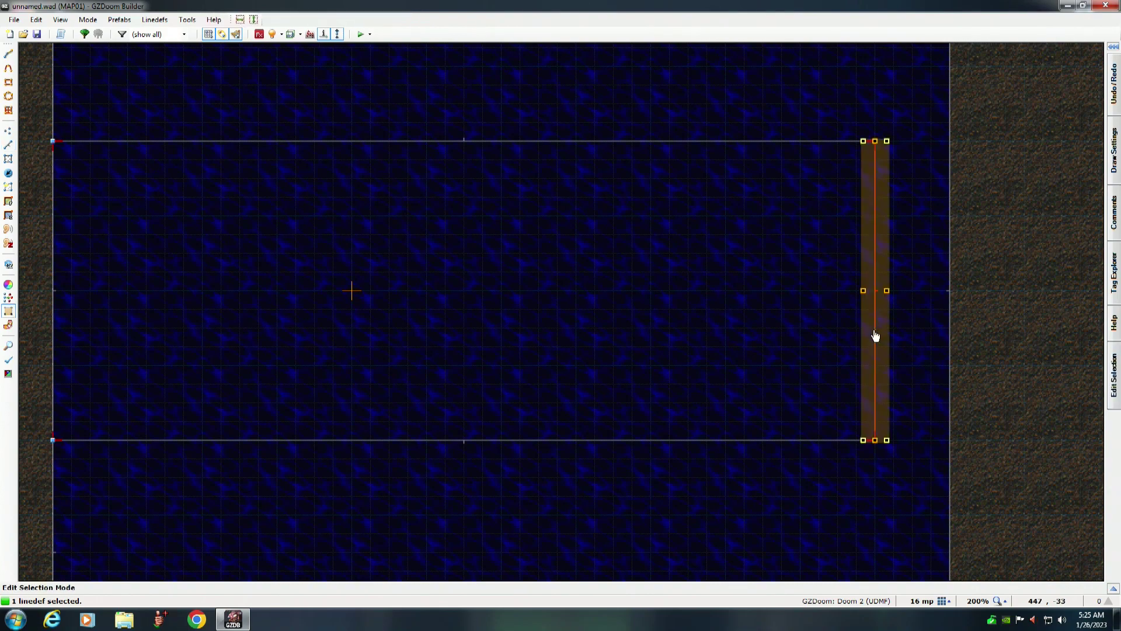
pyautogui.moveTo(874, 333); pyautogui.dragTo(941, 326)
pyautogui.press('Return')
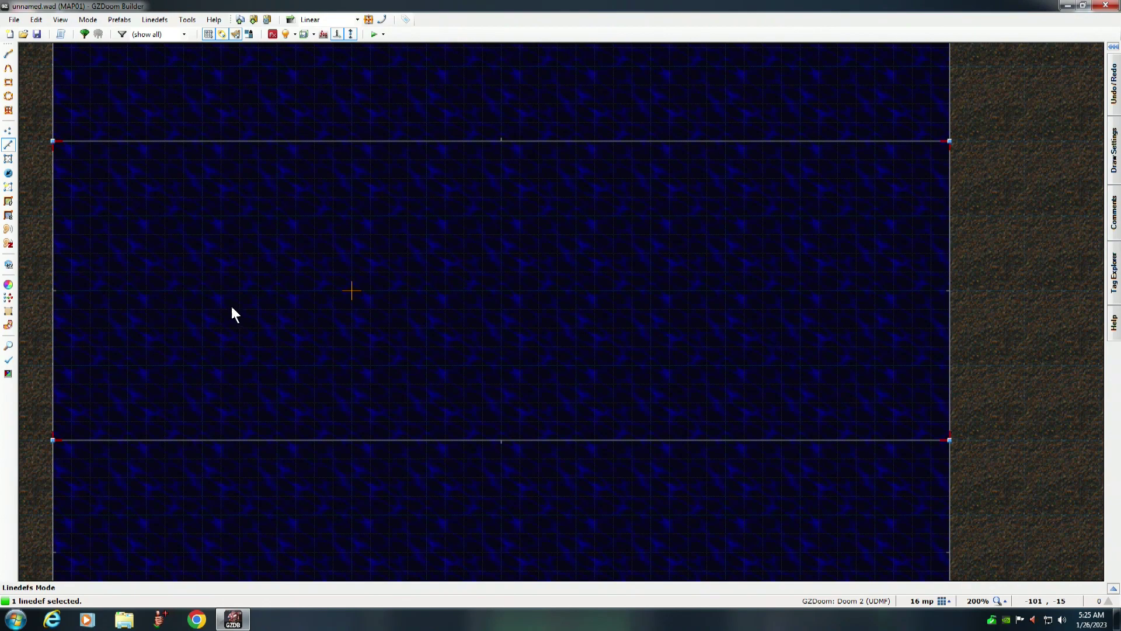
# Fly through the map in 3D visual mode to inspect the bridge's surface, its sides and the water below.
pyautogui.click(8, 173)
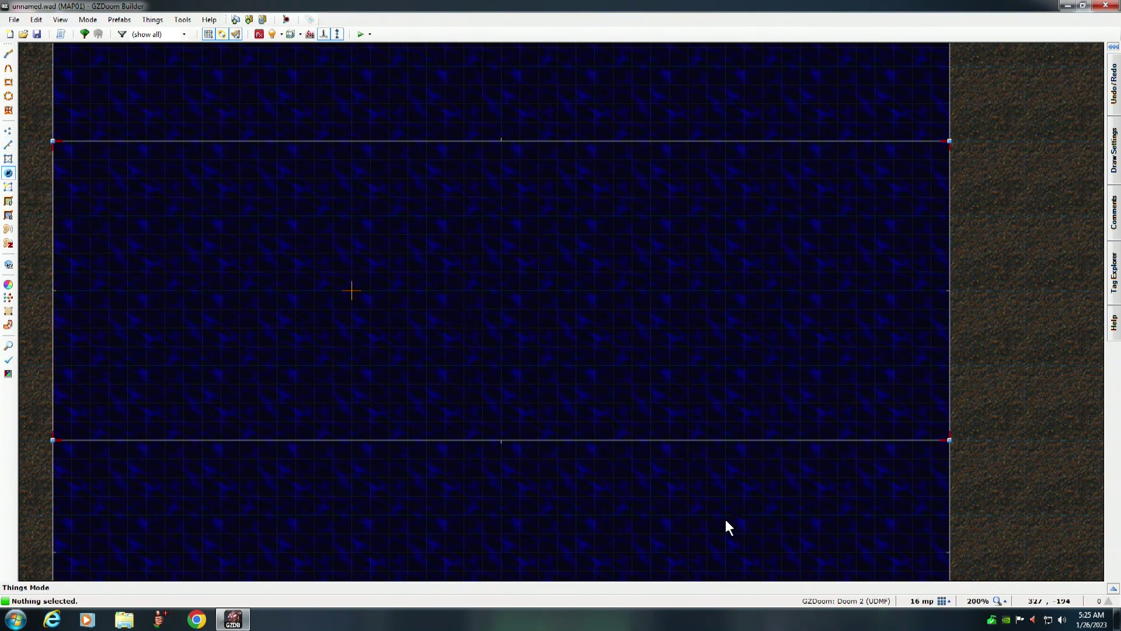
pyautogui.click(1002, 603)
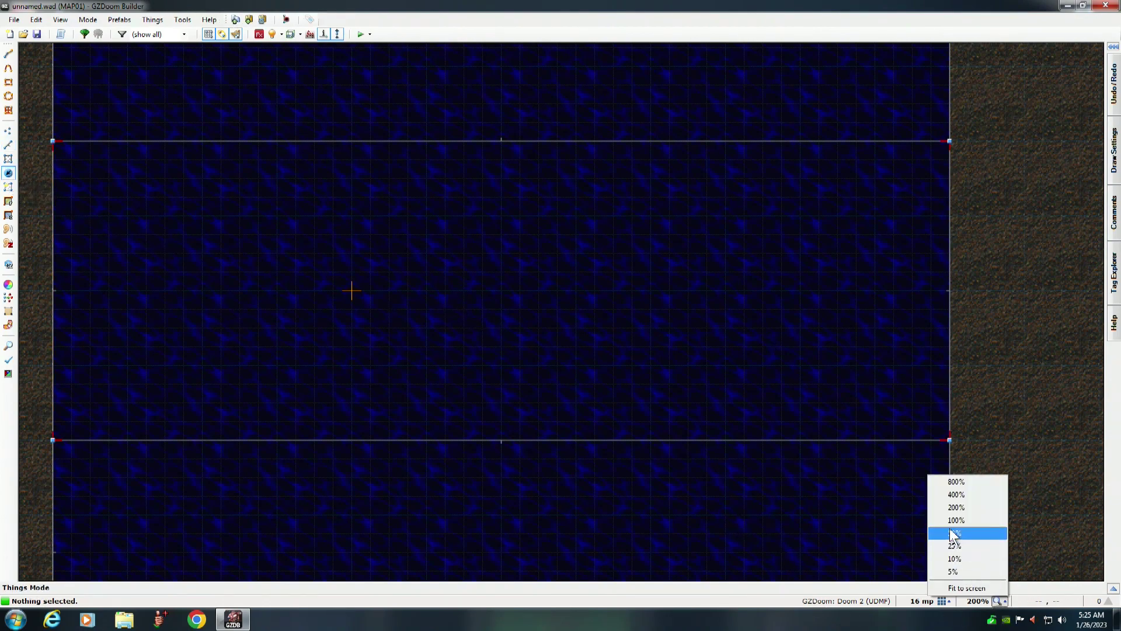
pyautogui.click(955, 517)
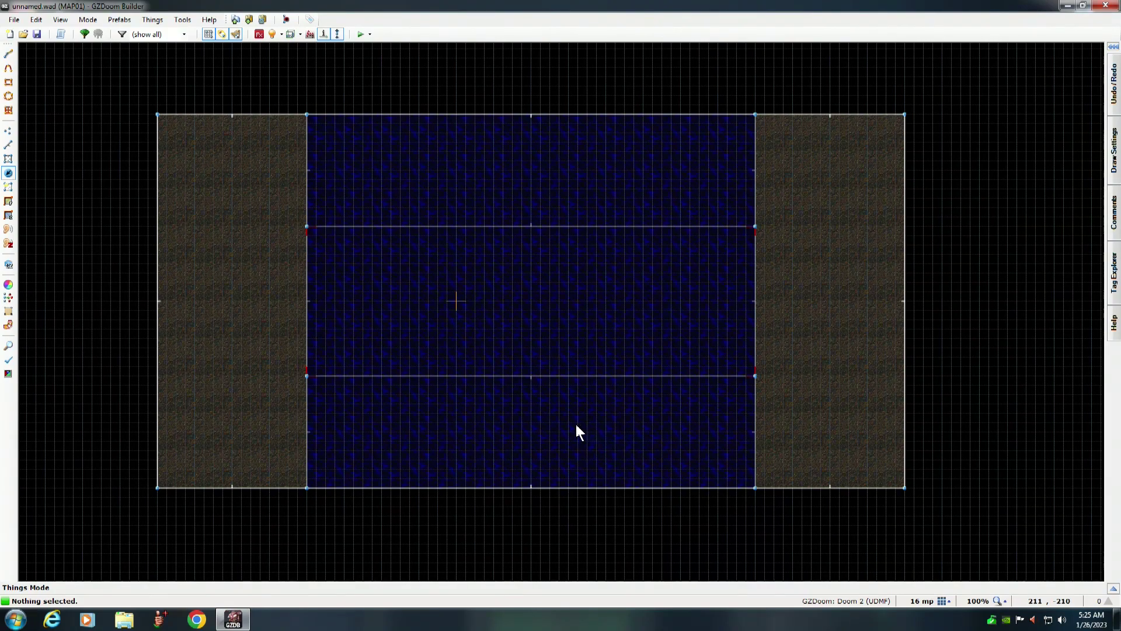
pyautogui.press('w')
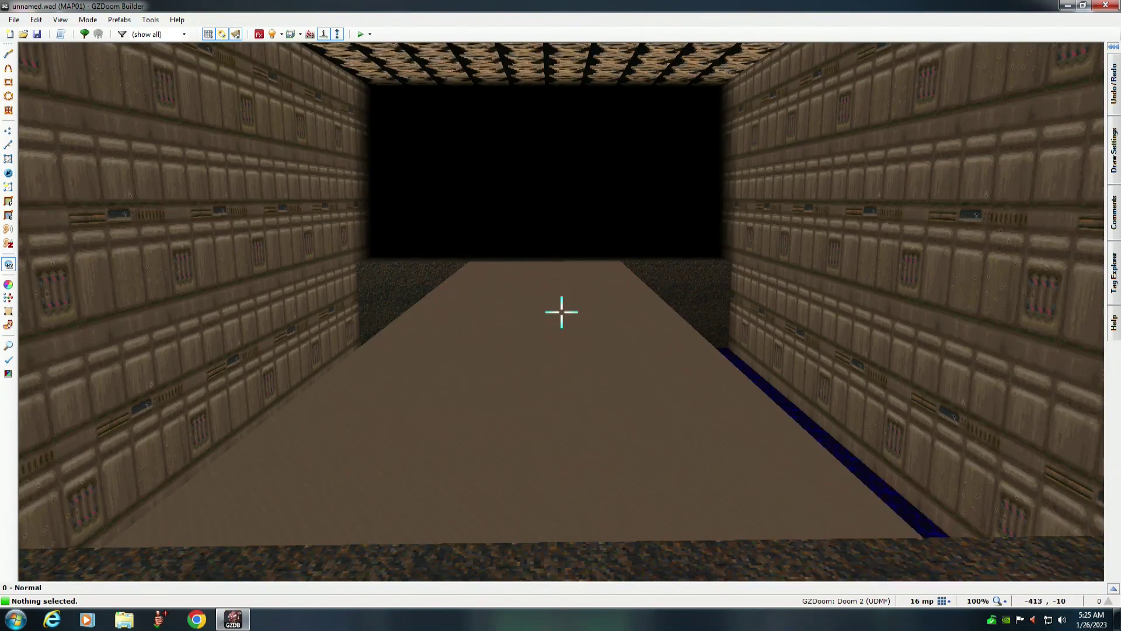
pyautogui.press('w')
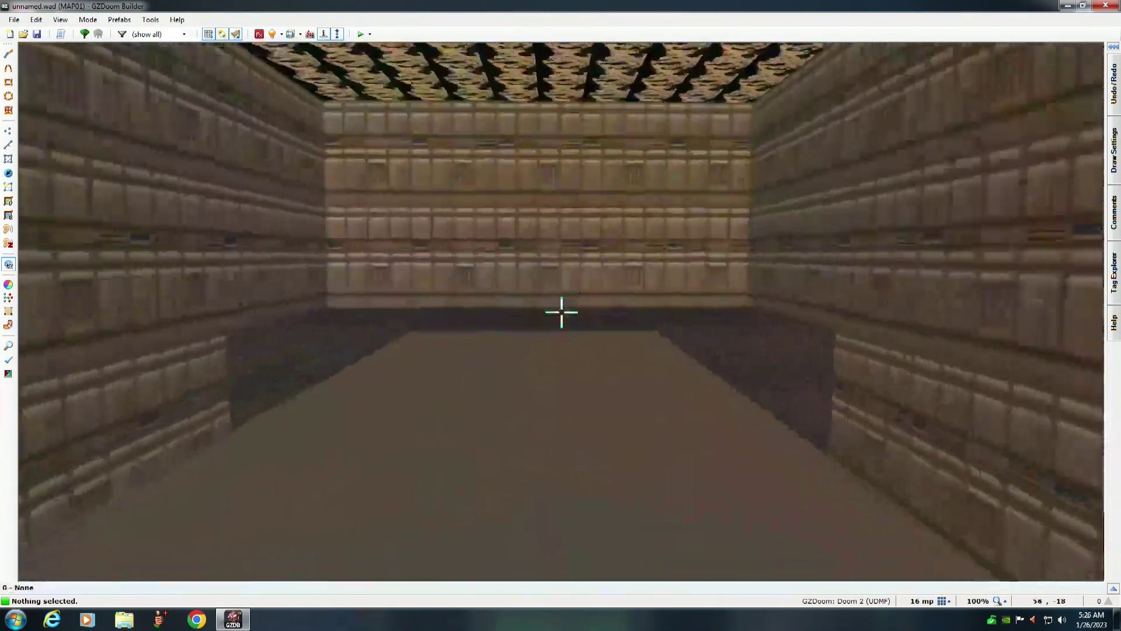
pyautogui.press('w')
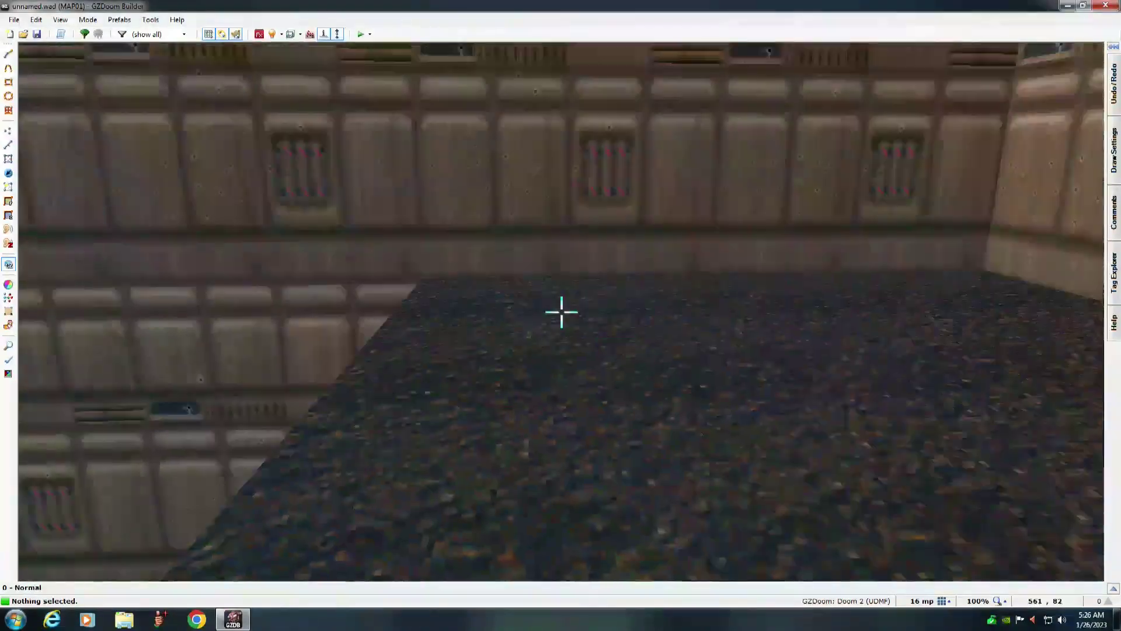
pyautogui.press('w')
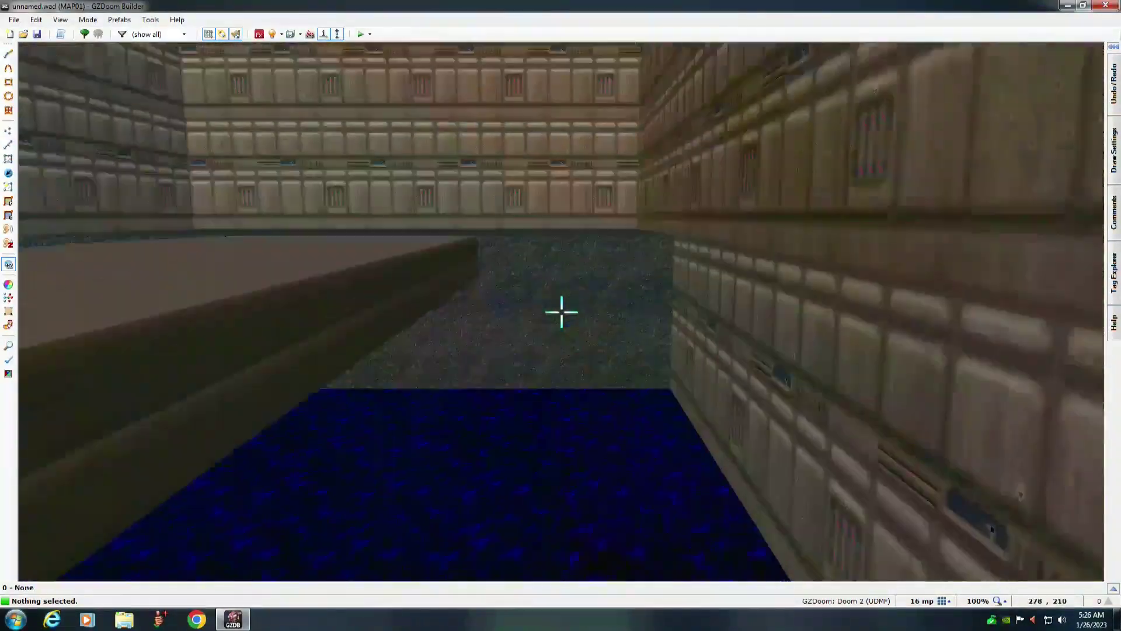
pyautogui.press('w')
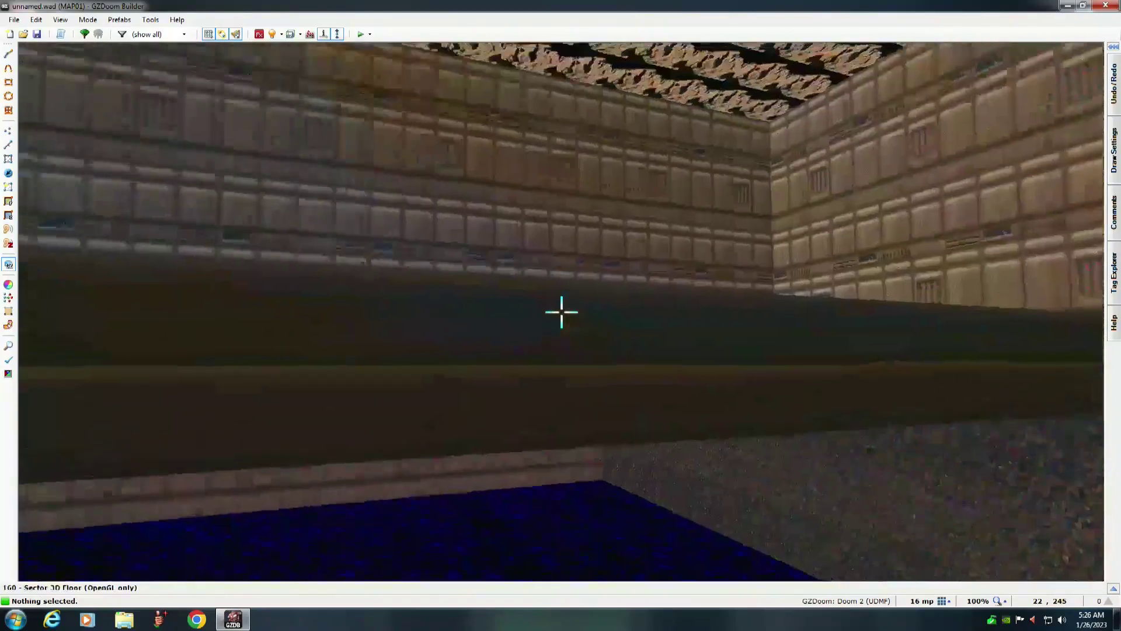
pyautogui.press('w')
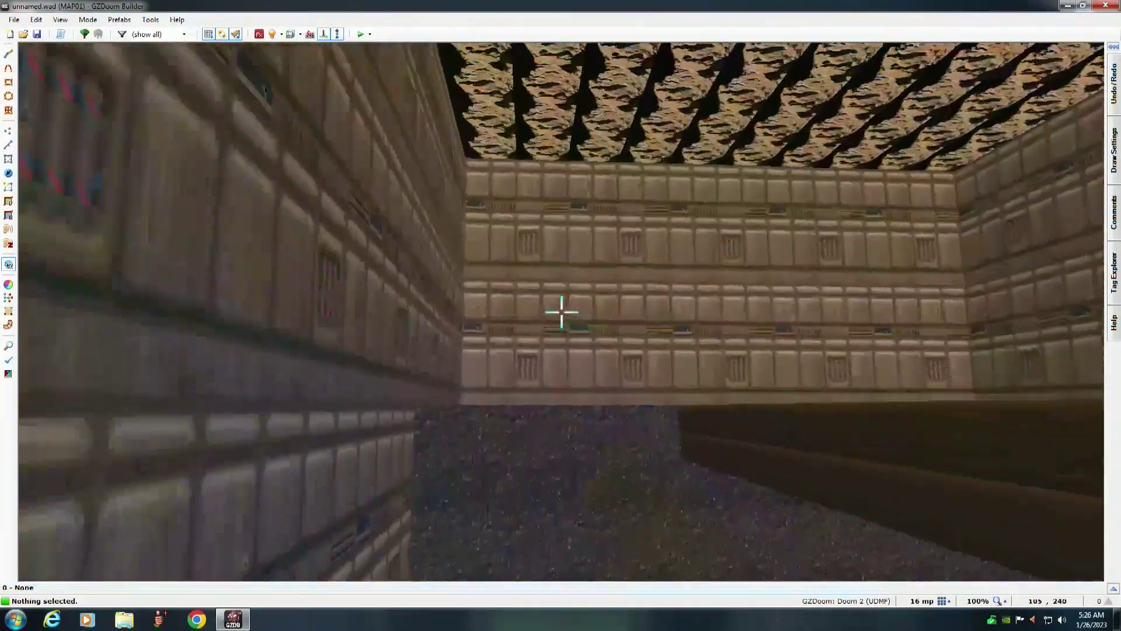
pyautogui.press('w')
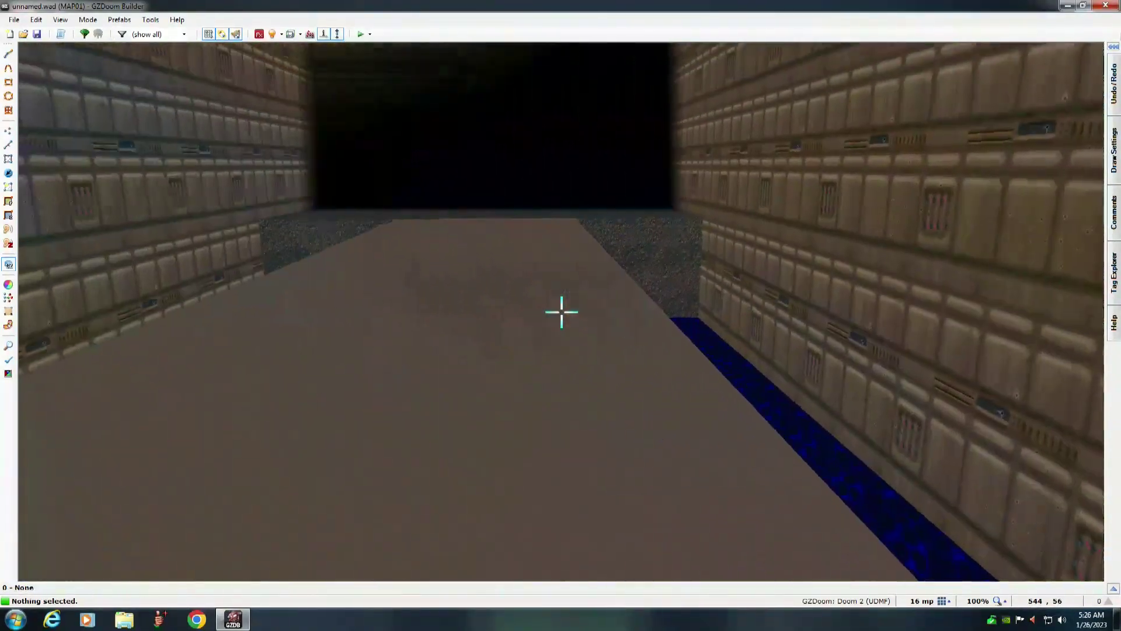
pyautogui.press('q')
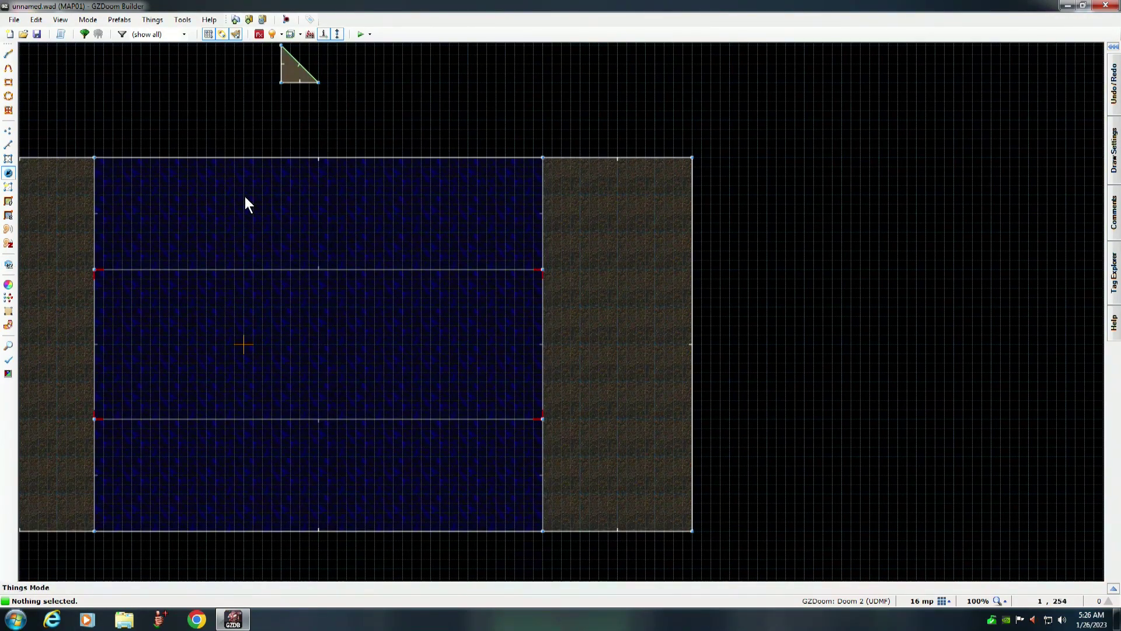
# In Sectors mode, raise the floor height of the triangular control sector by two increments in its properties.
pyautogui.press('Up')
pyautogui.press('Left')
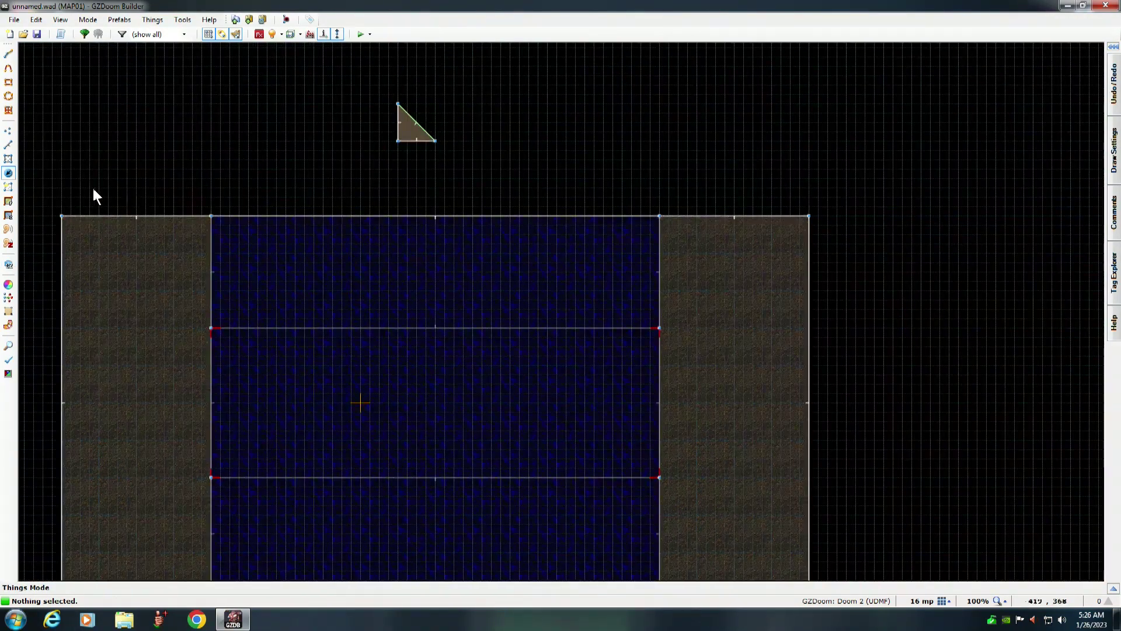
pyautogui.click(8, 159)
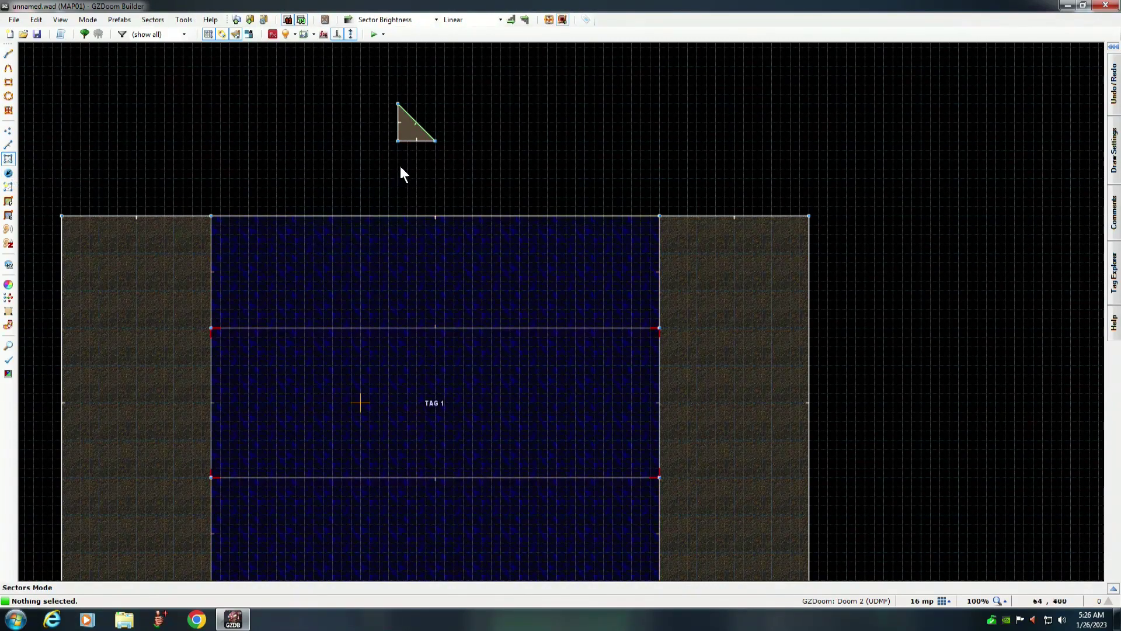
pyautogui.rightClick(408, 128)
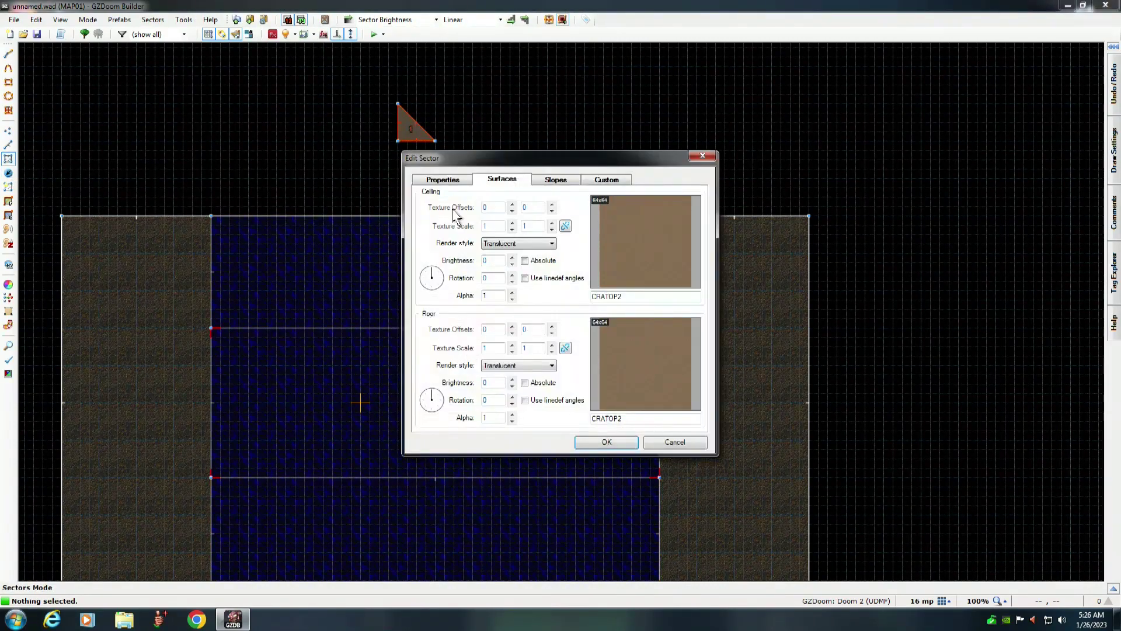
pyautogui.click(448, 181)
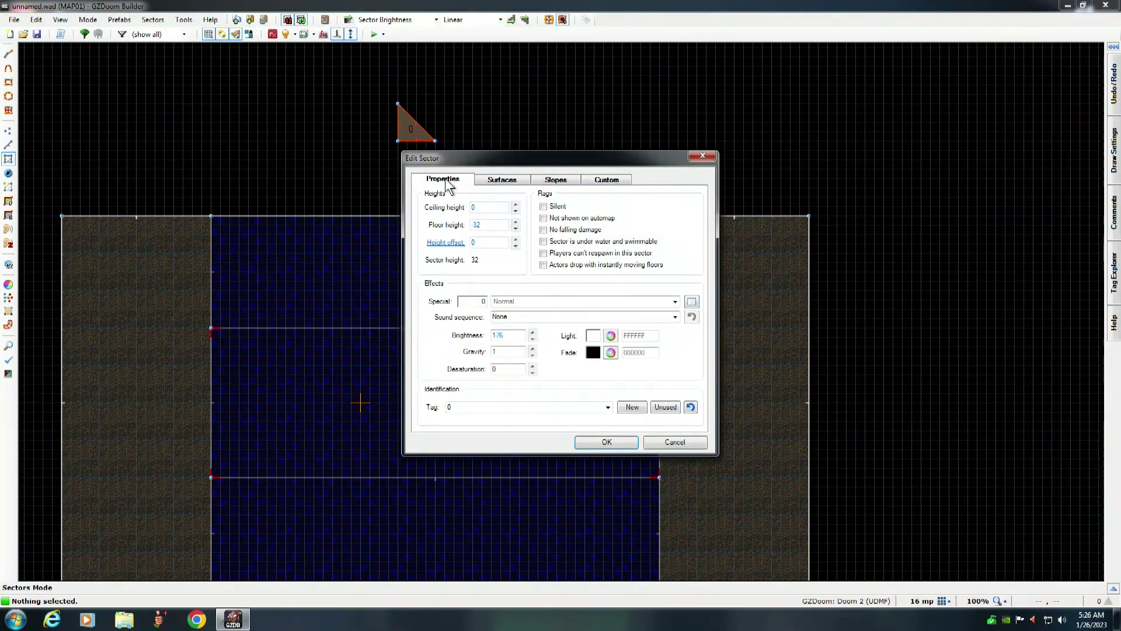
pyautogui.click(516, 222)
pyautogui.click(516, 222)
# Set both the ceiling and floor textures of the control sector to CEIL5_2 and apply the sector changes.
pyautogui.click(502, 180)
pyautogui.click(645, 234)
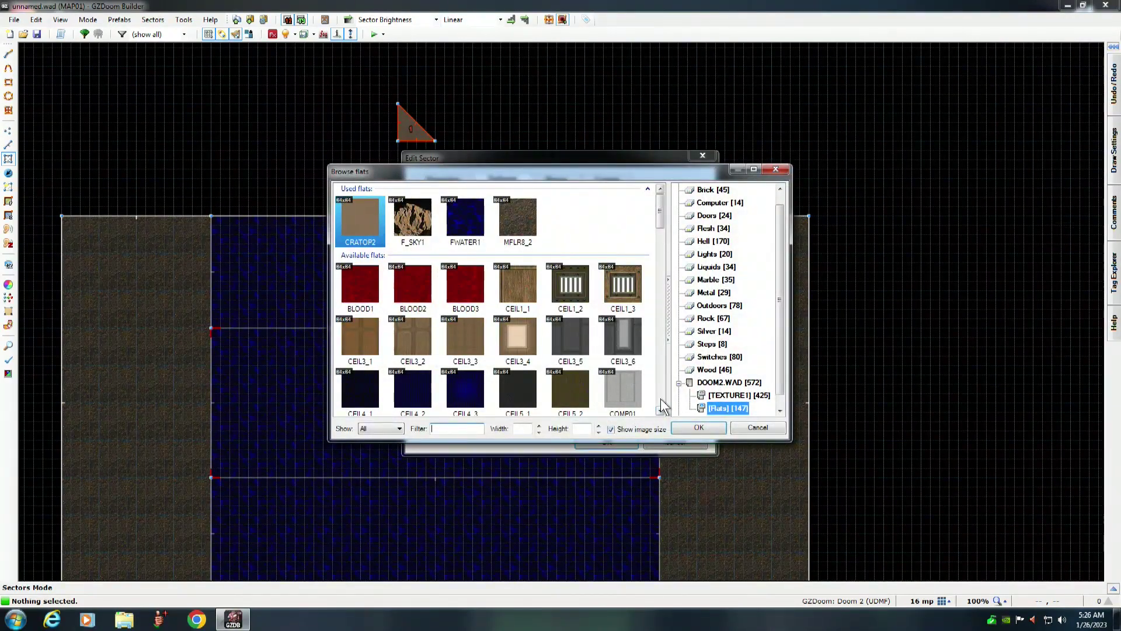
pyautogui.click(572, 393)
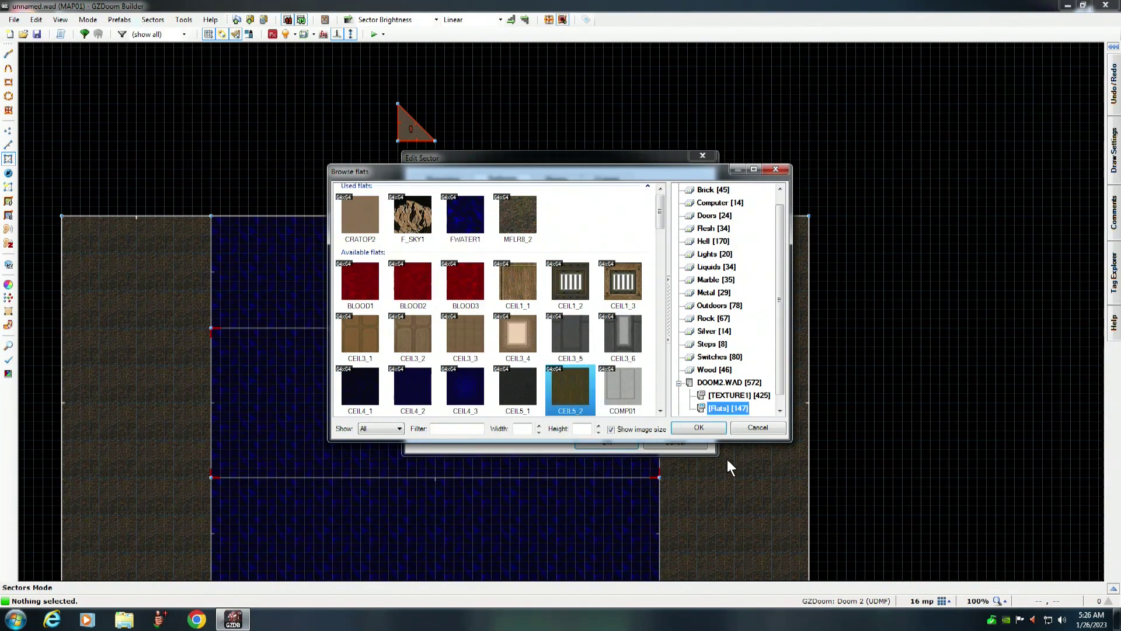
pyautogui.click(706, 429)
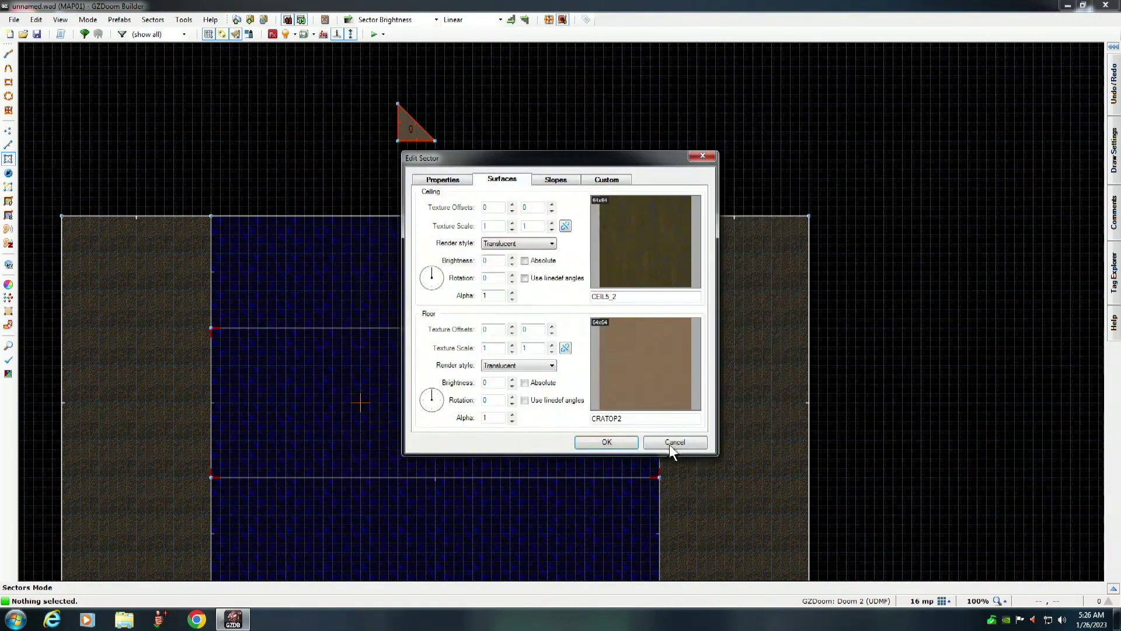
pyautogui.click(654, 361)
pyautogui.click(571, 389)
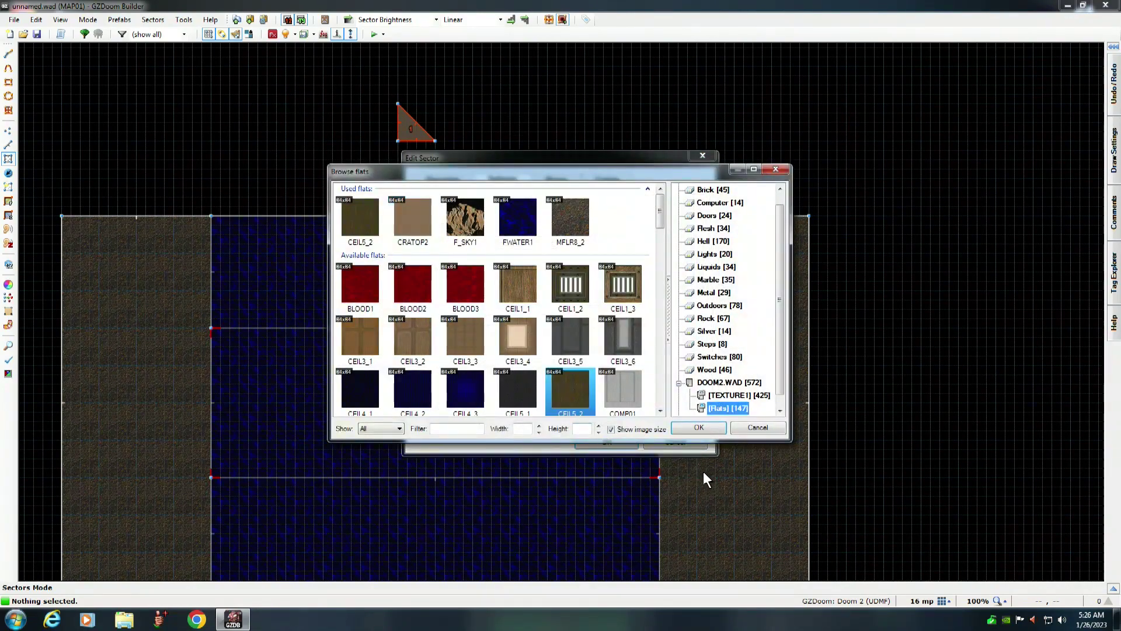
pyautogui.click(713, 430)
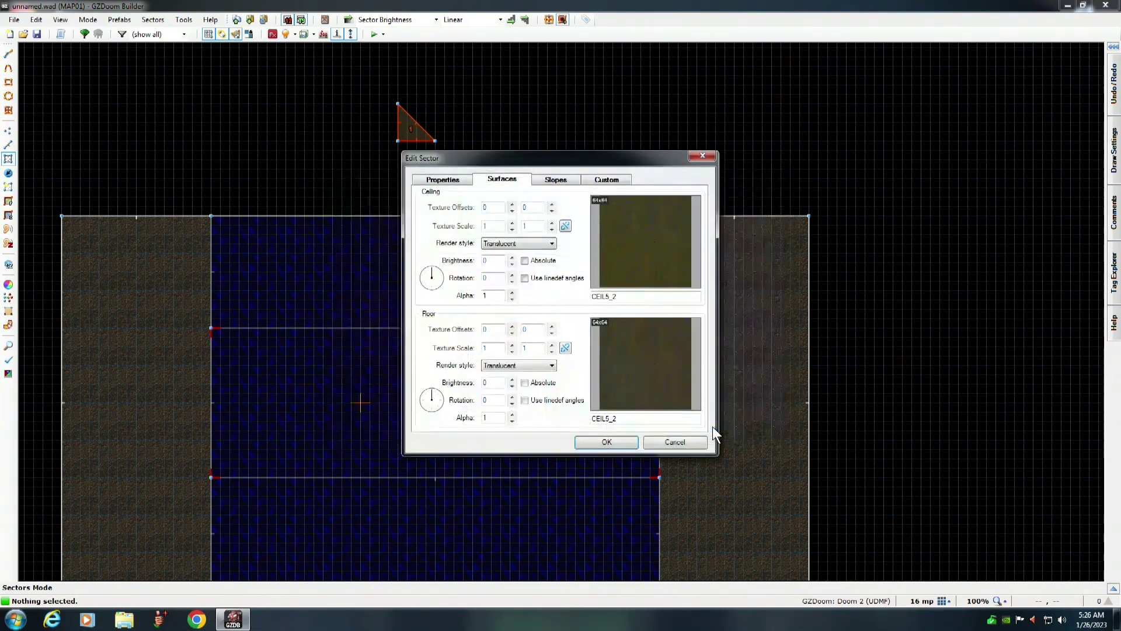
pyautogui.click(613, 441)
# Set the grid to 32 mp and move the bridge sector's north linedef 64 units south.
pyautogui.press('Down')
pyautogui.press('Down')
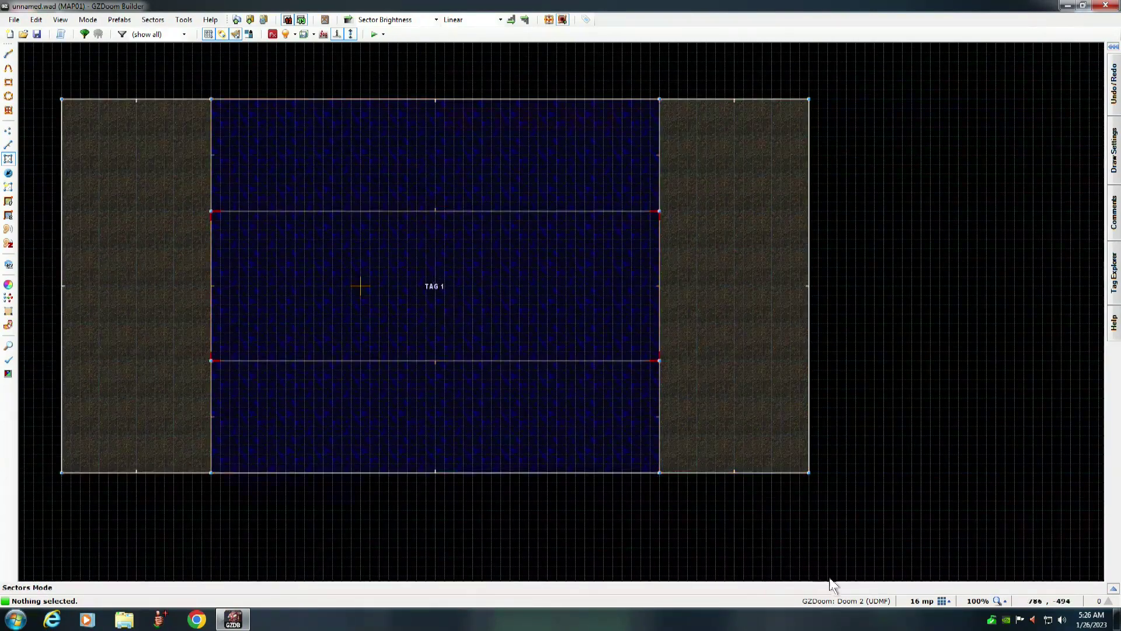
pyautogui.click(941, 601)
pyautogui.click(900, 519)
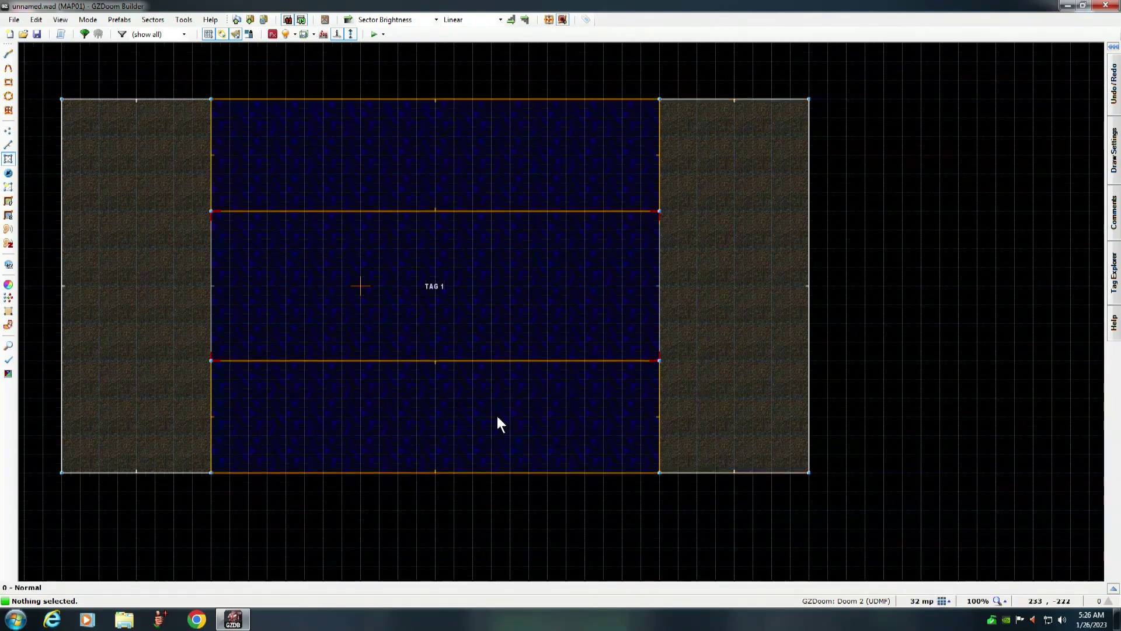
pyautogui.click(9, 146)
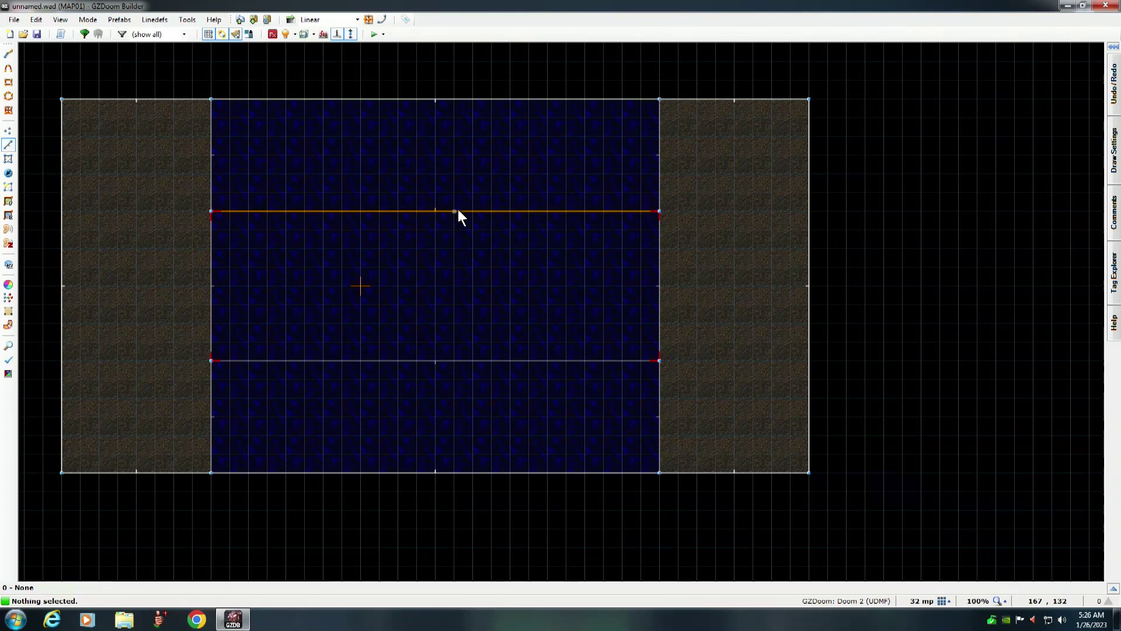
pyautogui.press('e')
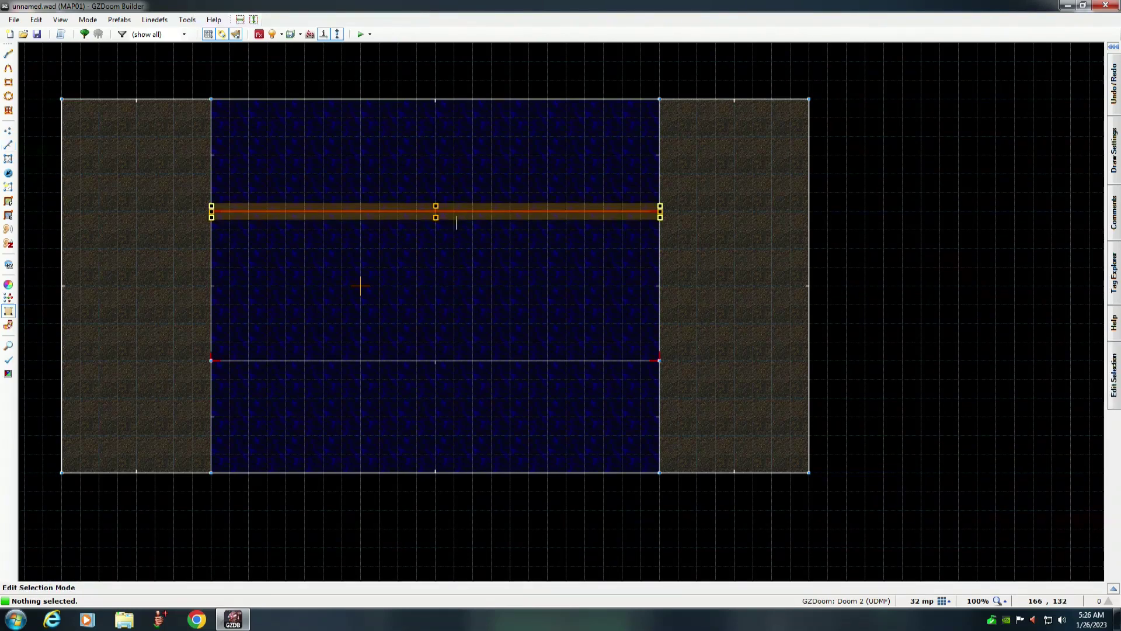
pyautogui.moveTo(456, 221); pyautogui.dragTo(456, 251)
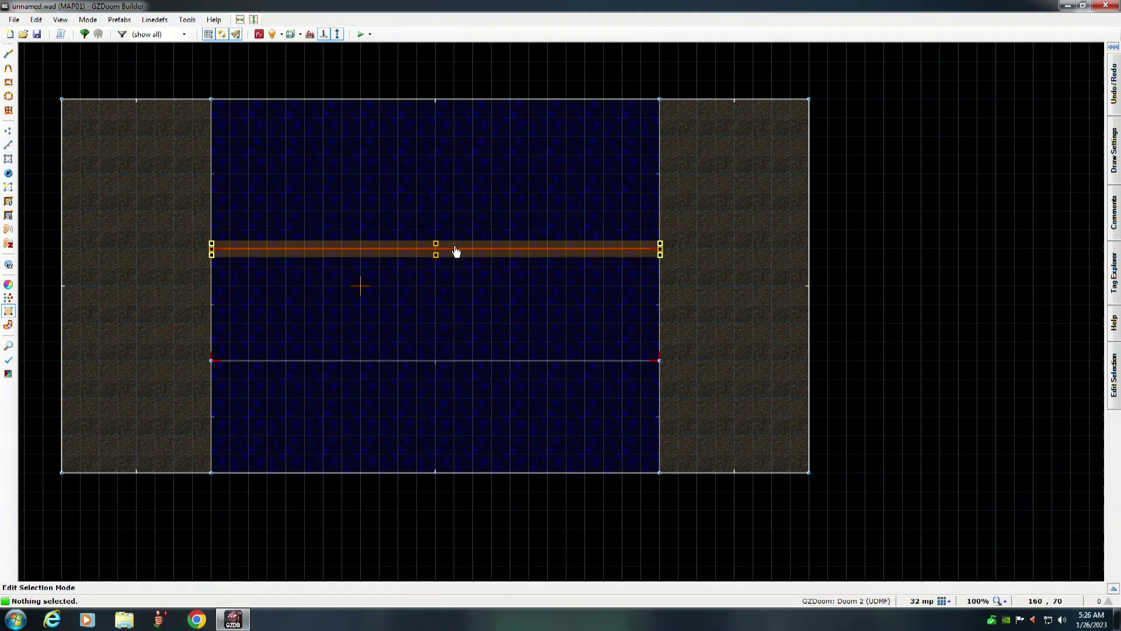
pyautogui.press('Return')
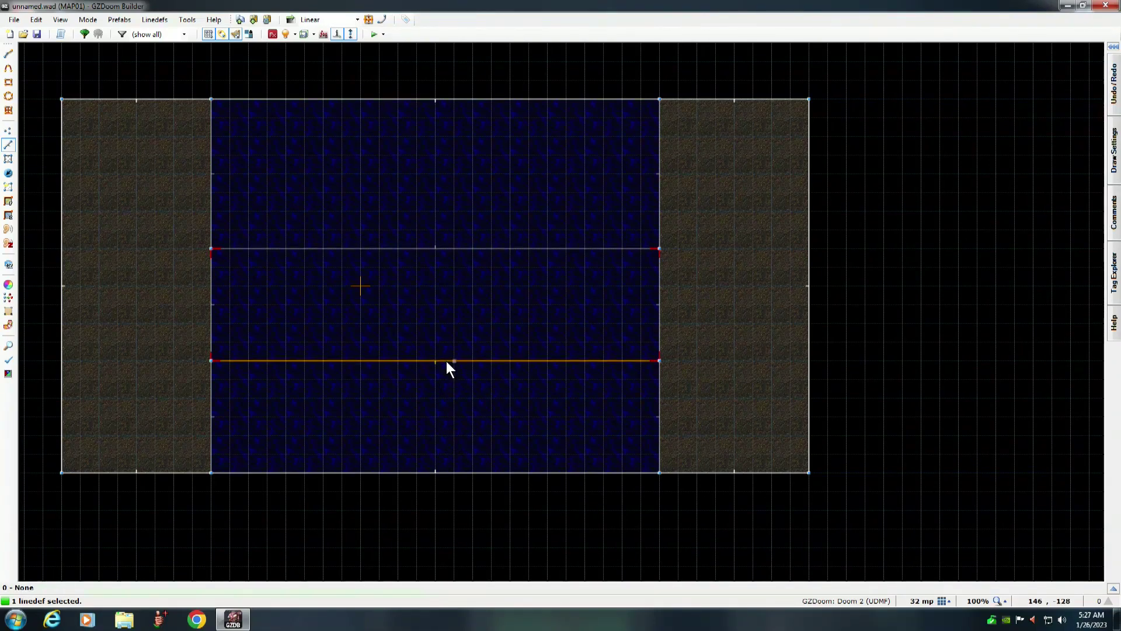
# Move the bridge sector's south linedef 64 units north to narrow the bridge.
pyautogui.press('e')
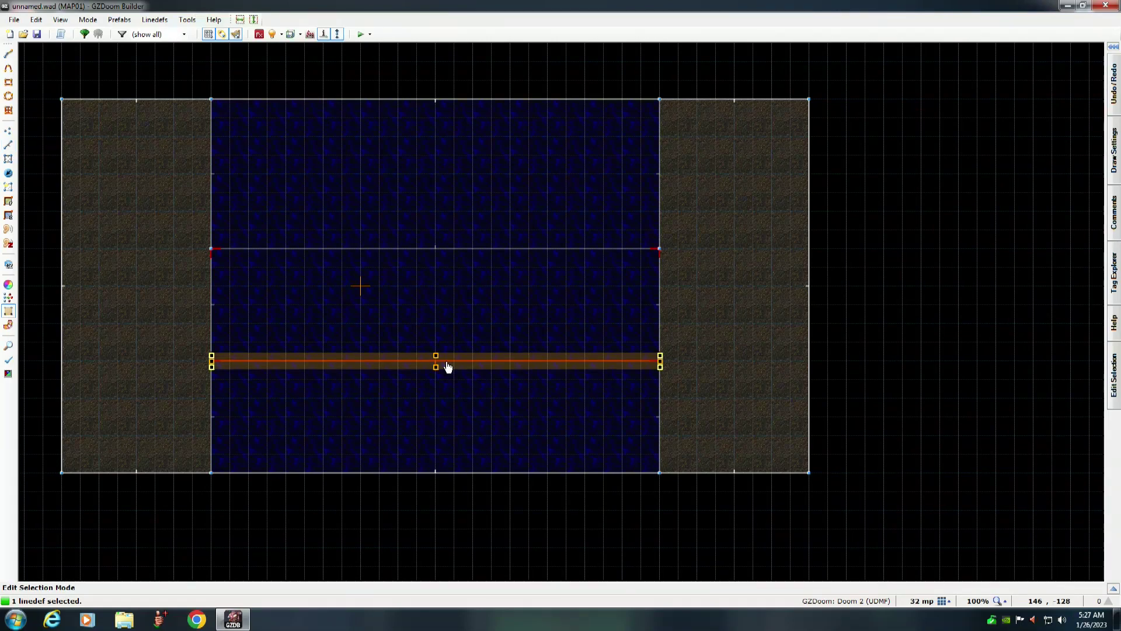
pyautogui.moveTo(448, 367); pyautogui.dragTo(442, 332)
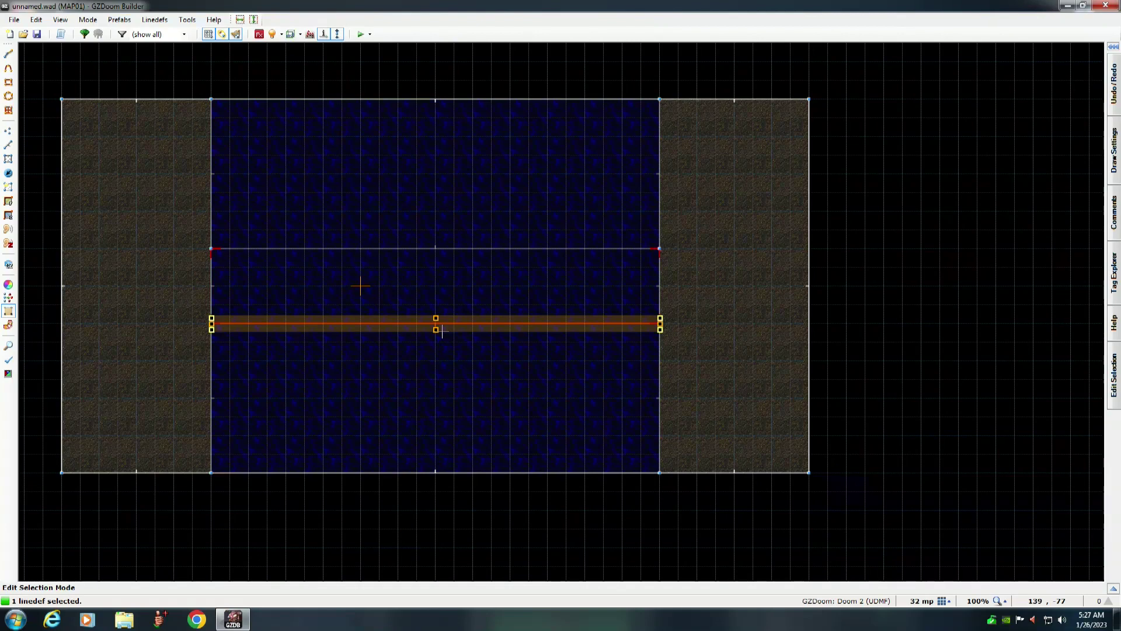
pyautogui.press('Return')
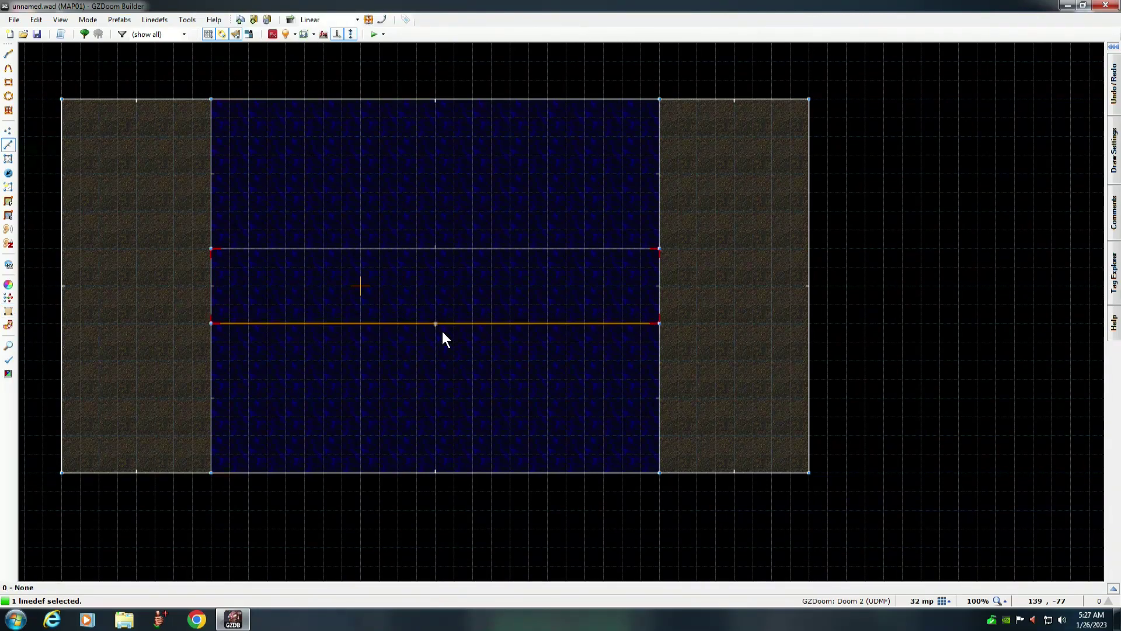
# Set the grid to 8 mp and add a Player 1 start on the west bank at X -448, Y 0, with angle 0.
pyautogui.click(939, 600)
pyautogui.click(908, 546)
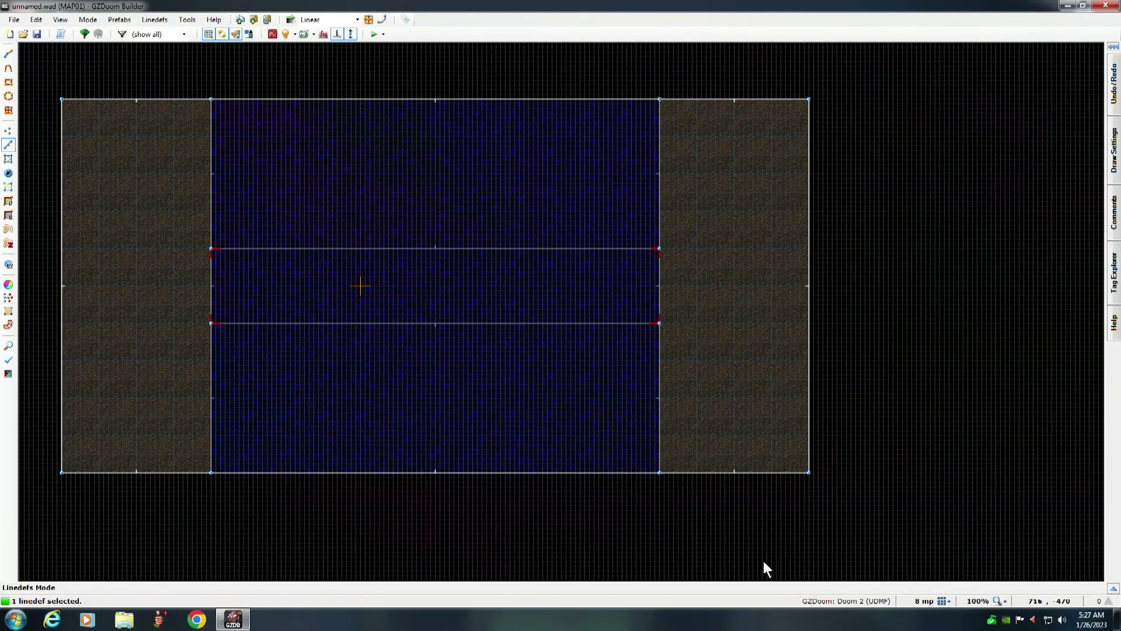
pyautogui.press('Left')
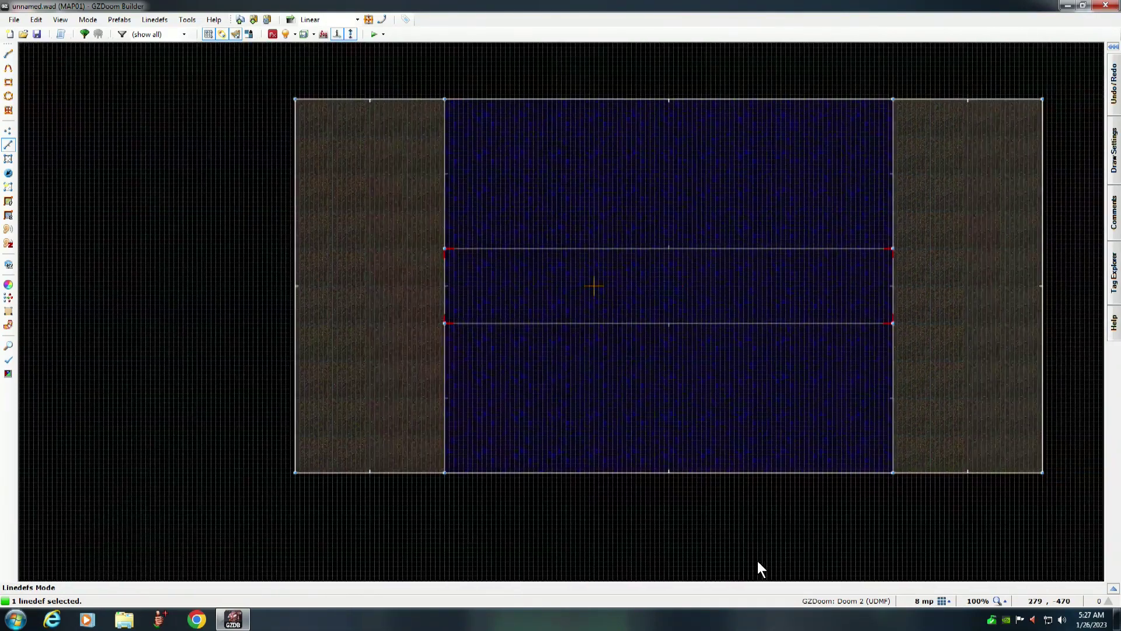
pyautogui.click(8, 174)
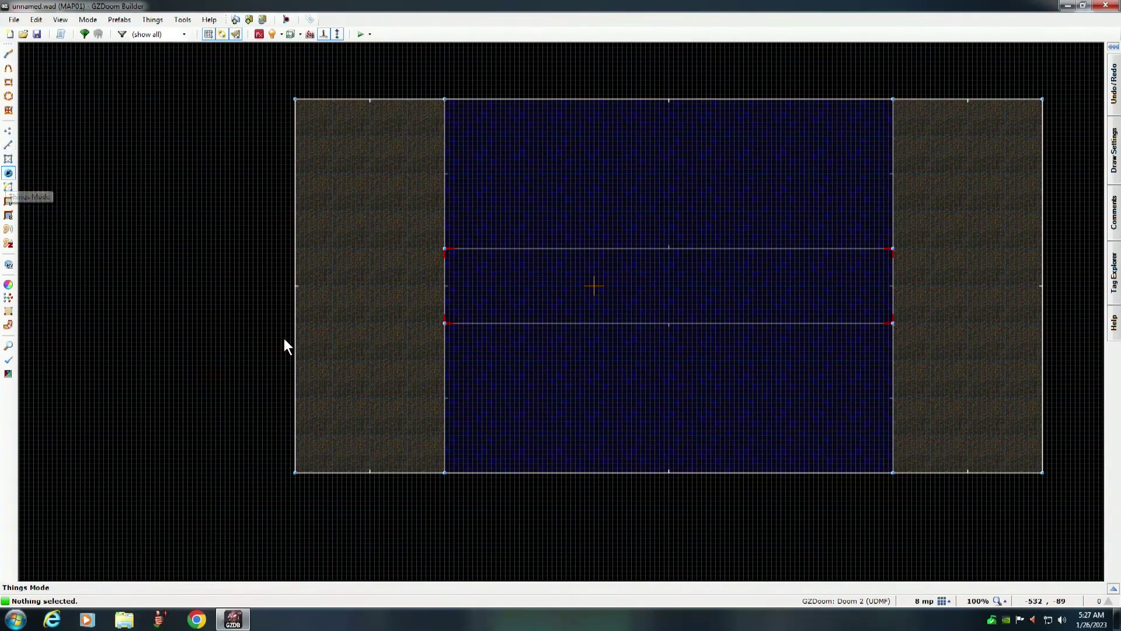
pyautogui.rightClick(332, 285)
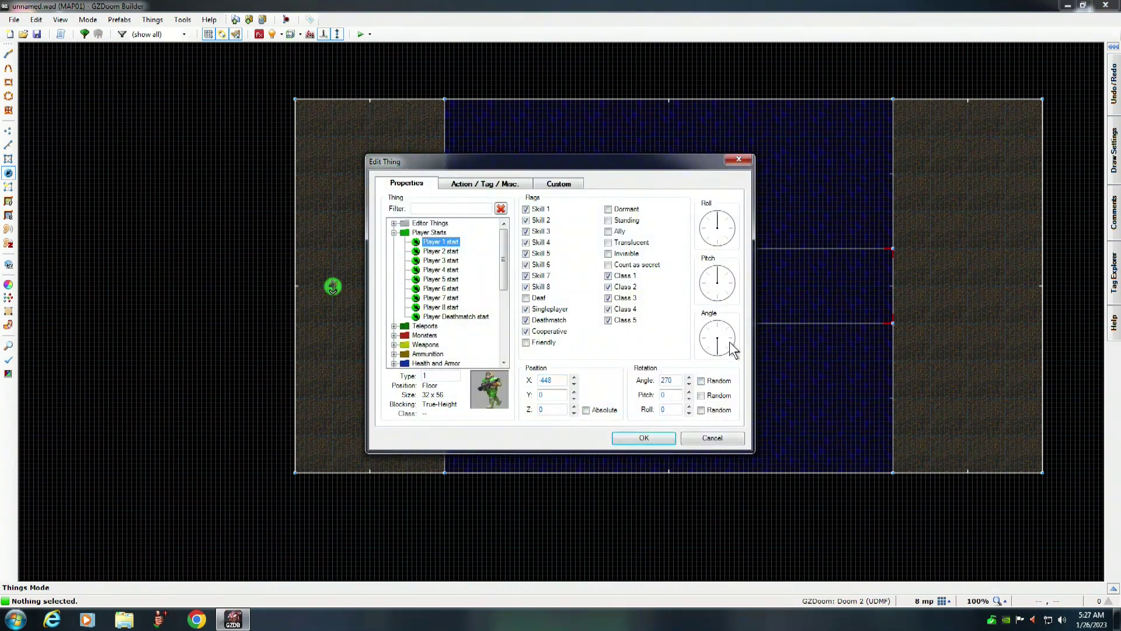
pyautogui.click(734, 341)
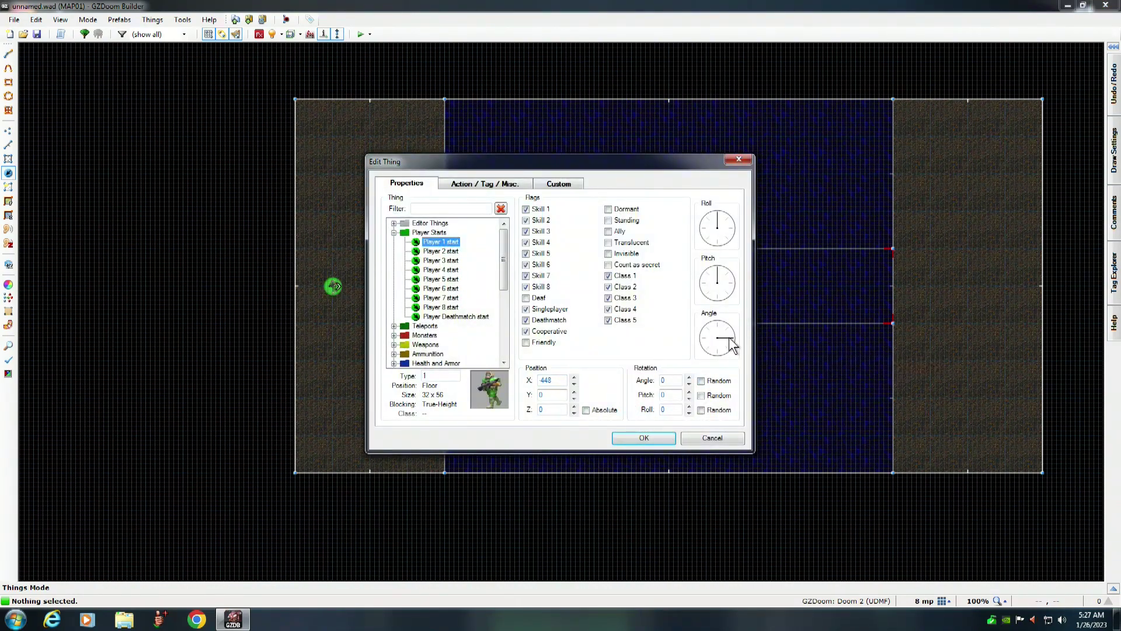
# Disable the Deathmatch, Skill 6, Skill 7 and Skill 8 flags of the player start and apply its properties.
pyautogui.click(527, 320)
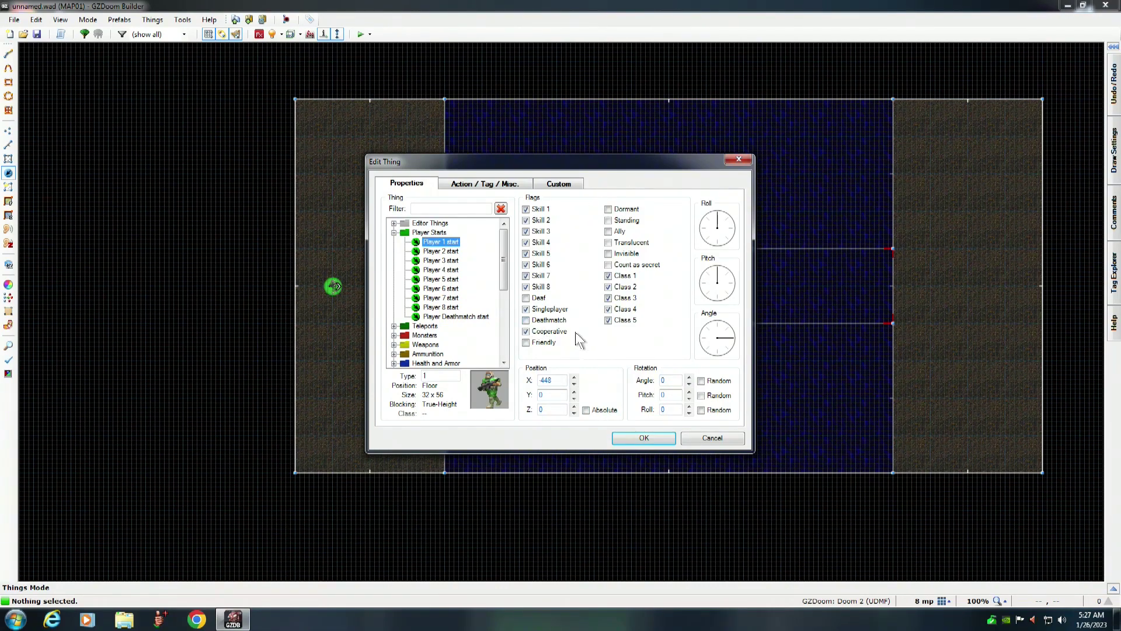
pyautogui.click(526, 286)
pyautogui.click(527, 275)
pyautogui.click(527, 264)
pyautogui.click(644, 438)
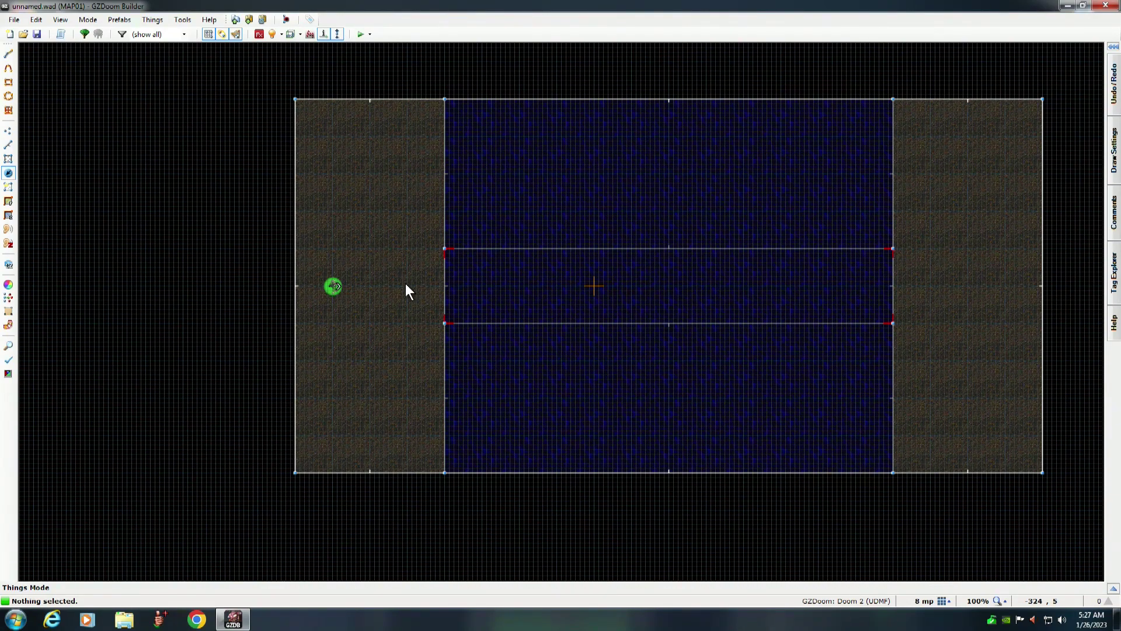
# Insert a Super Shotgun on the west bank at X -320, Y 8, with its angle set to 180.
pyautogui.press('Insert')
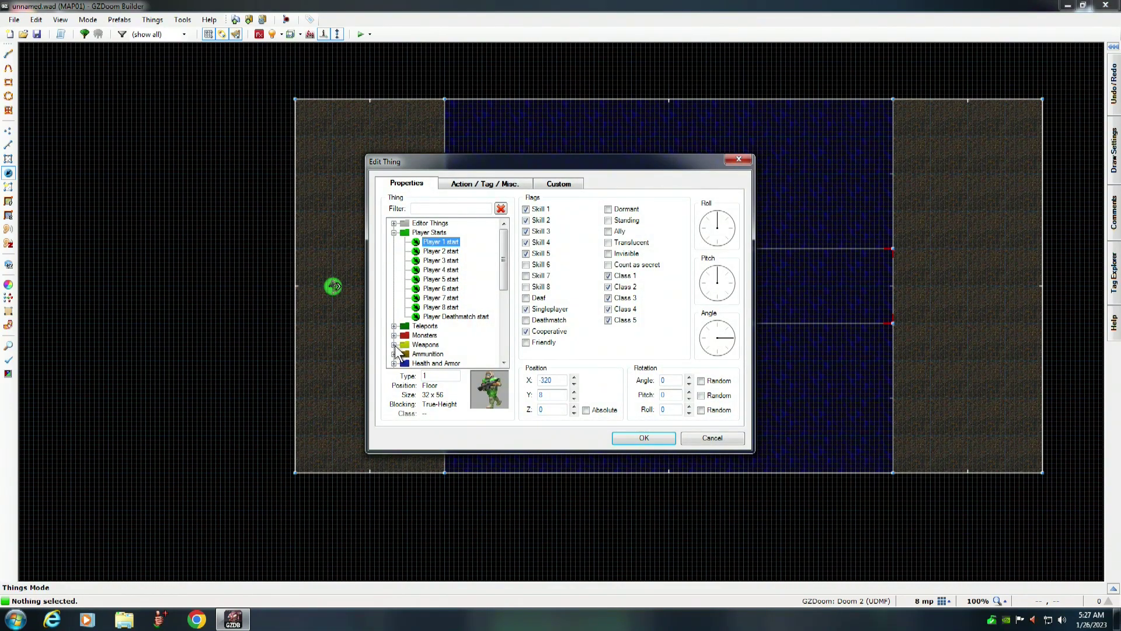
pyautogui.click(395, 344)
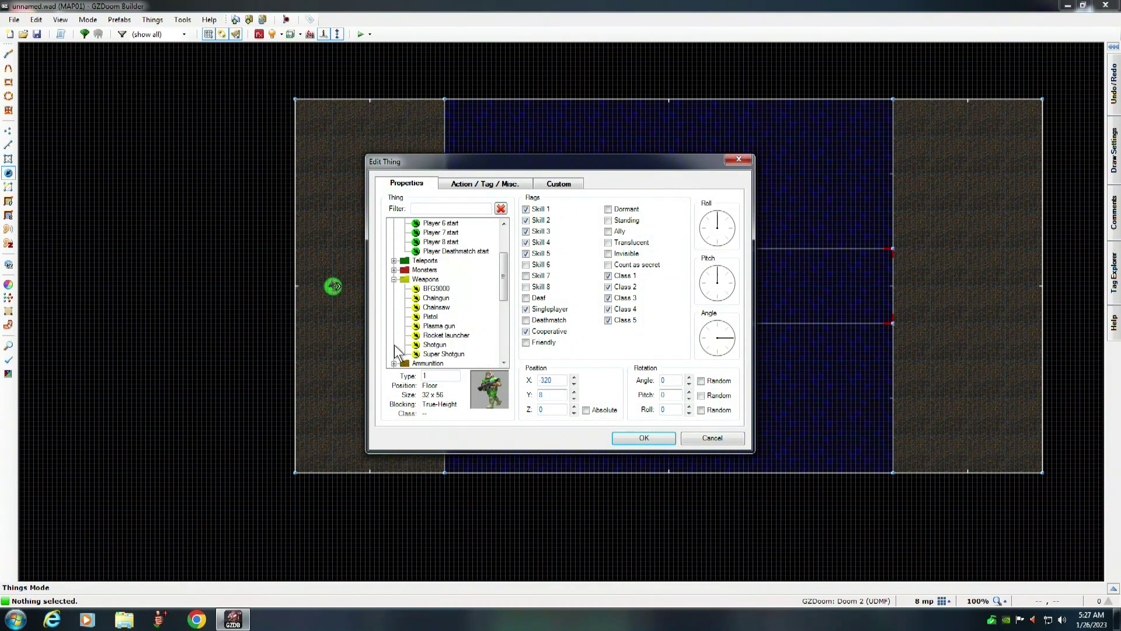
pyautogui.click(447, 354)
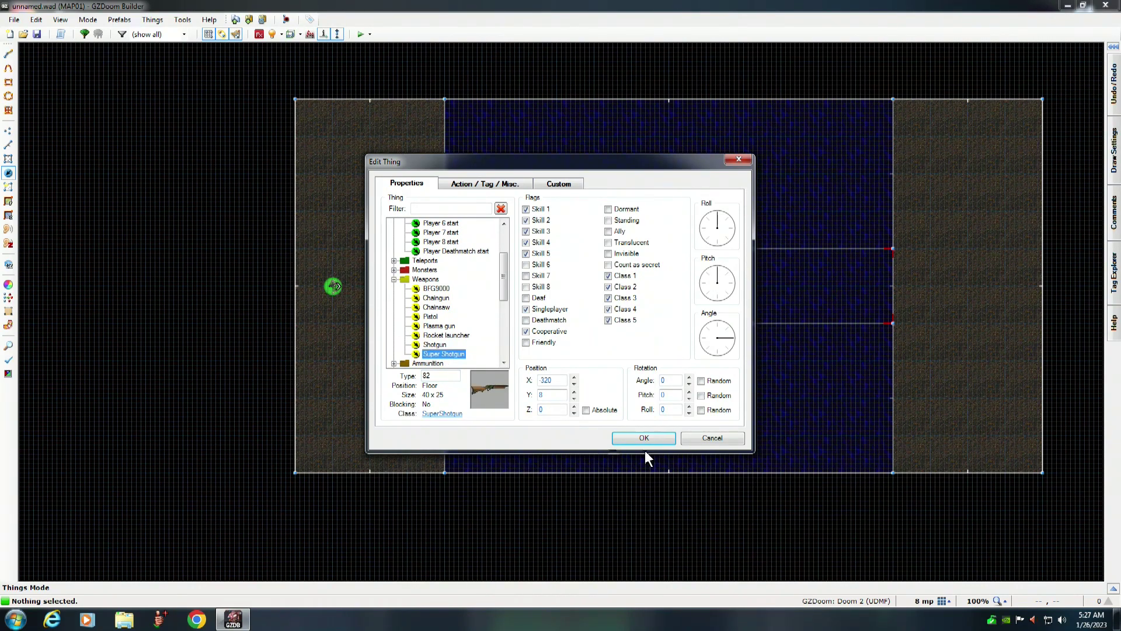
pyautogui.click(706, 338)
pyautogui.click(644, 438)
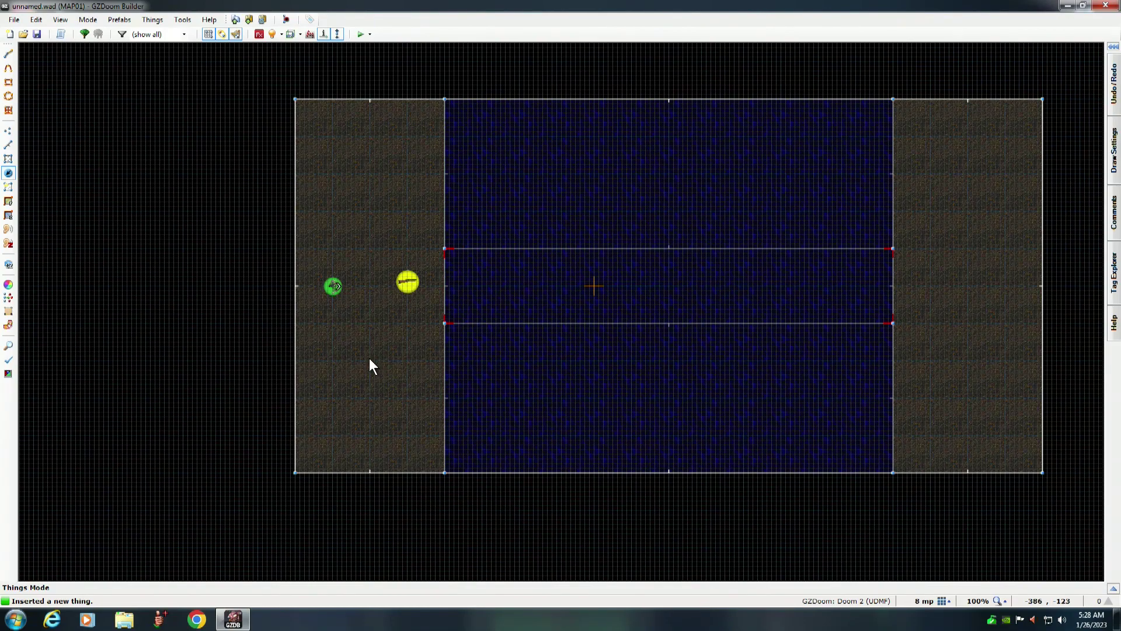
# Insert a Box of Shells southwest of the Super Shotgun at X -384, Y -120.
pyautogui.press('Insert')
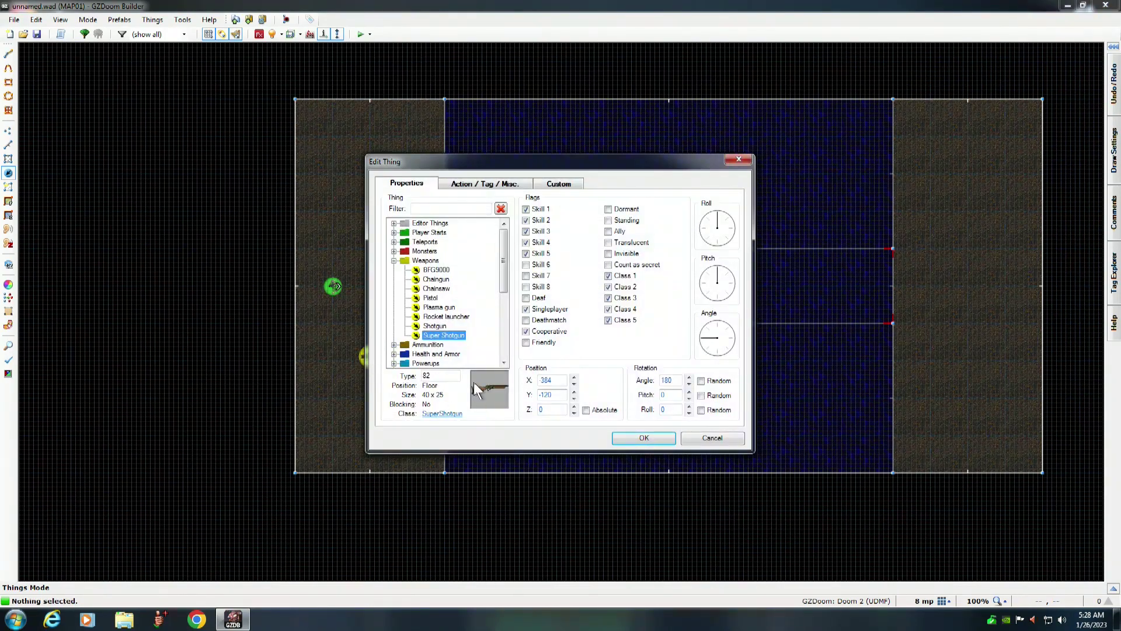
pyautogui.click(394, 345)
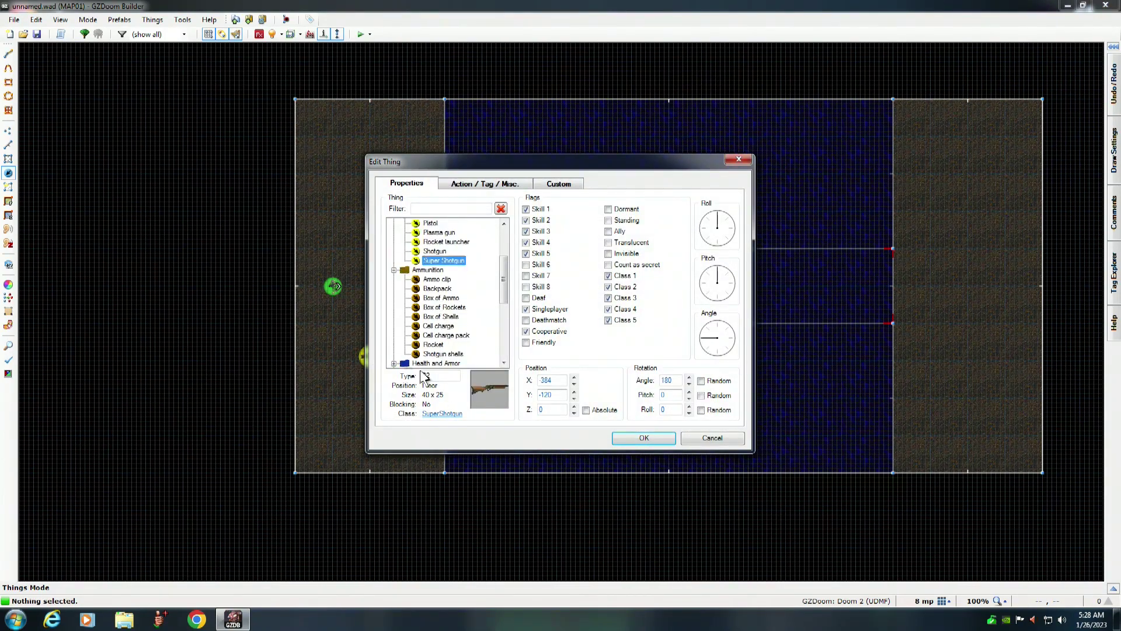
pyautogui.click(442, 316)
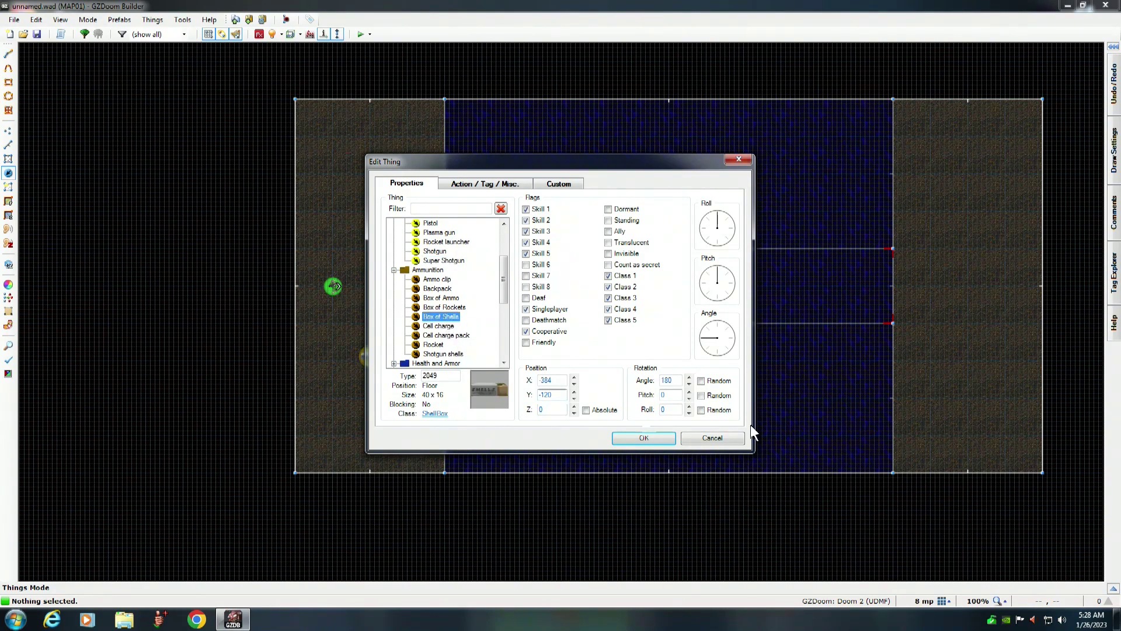
pyautogui.click(656, 439)
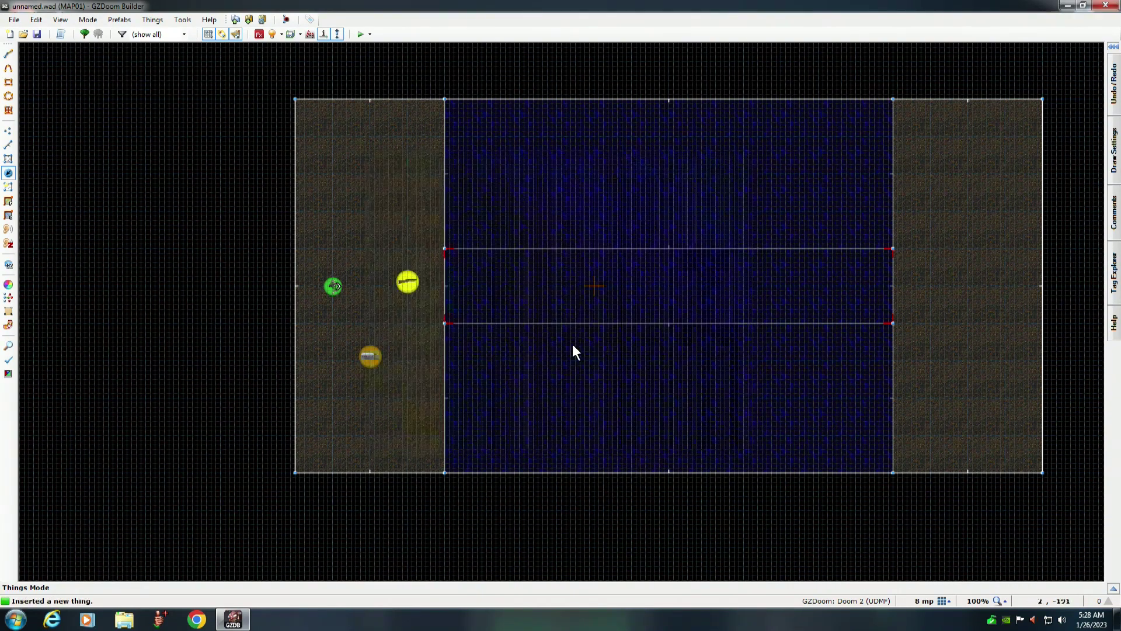
# Insert a Green armor on the west bank, northwest of the Super Shotgun, at X -384, Y 128.
pyautogui.rightClick(370, 211)
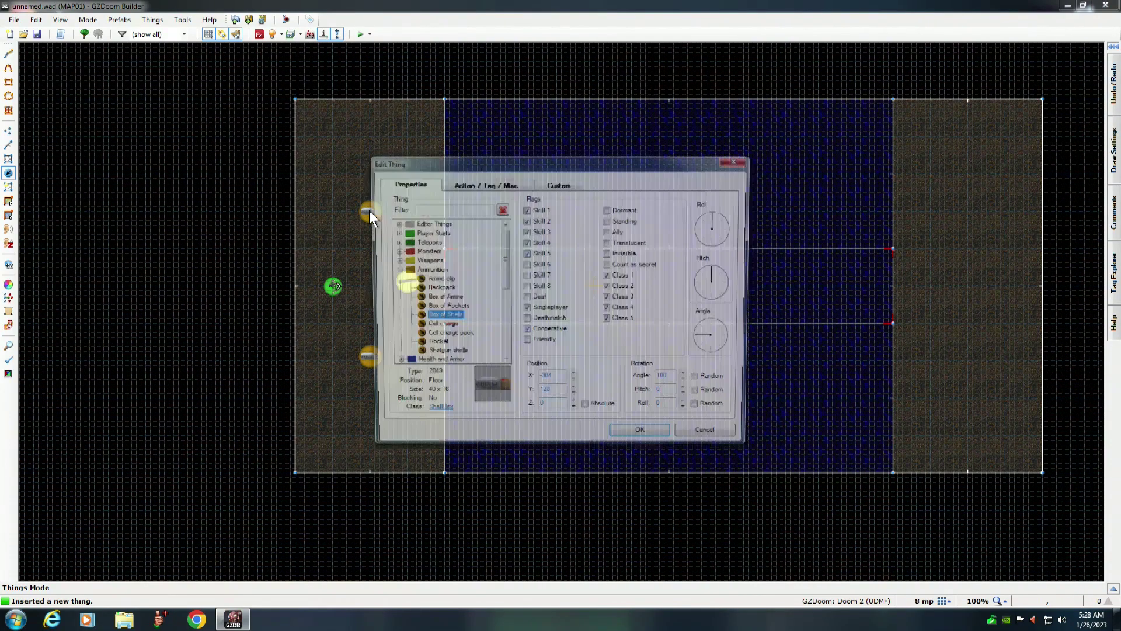
pyautogui.scroll(-5, 506, 353)
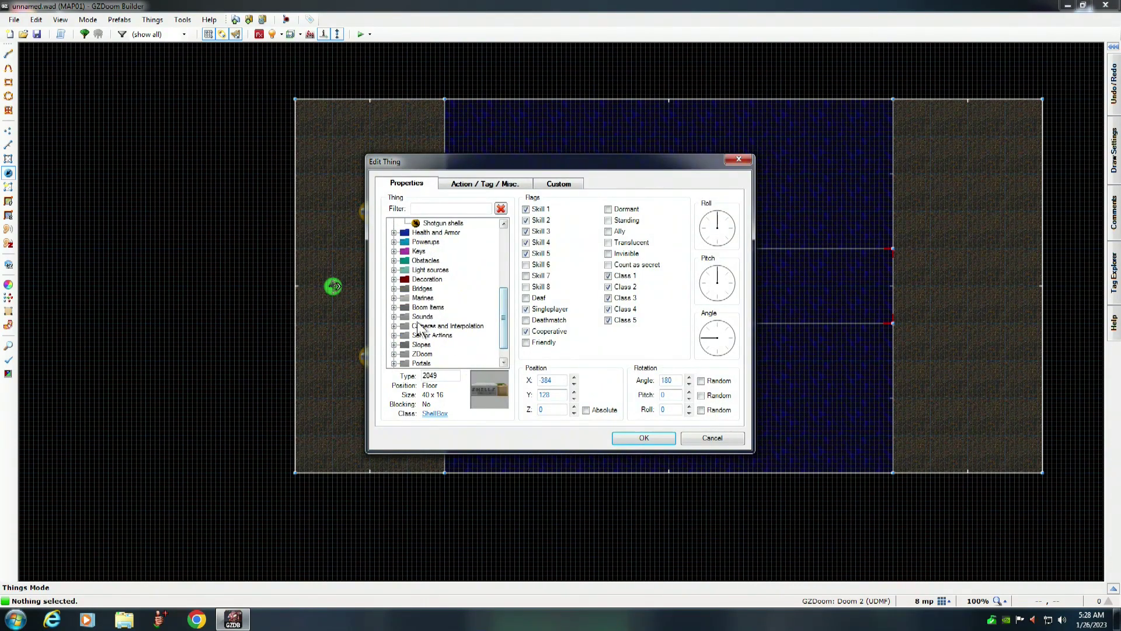
pyautogui.click(395, 232)
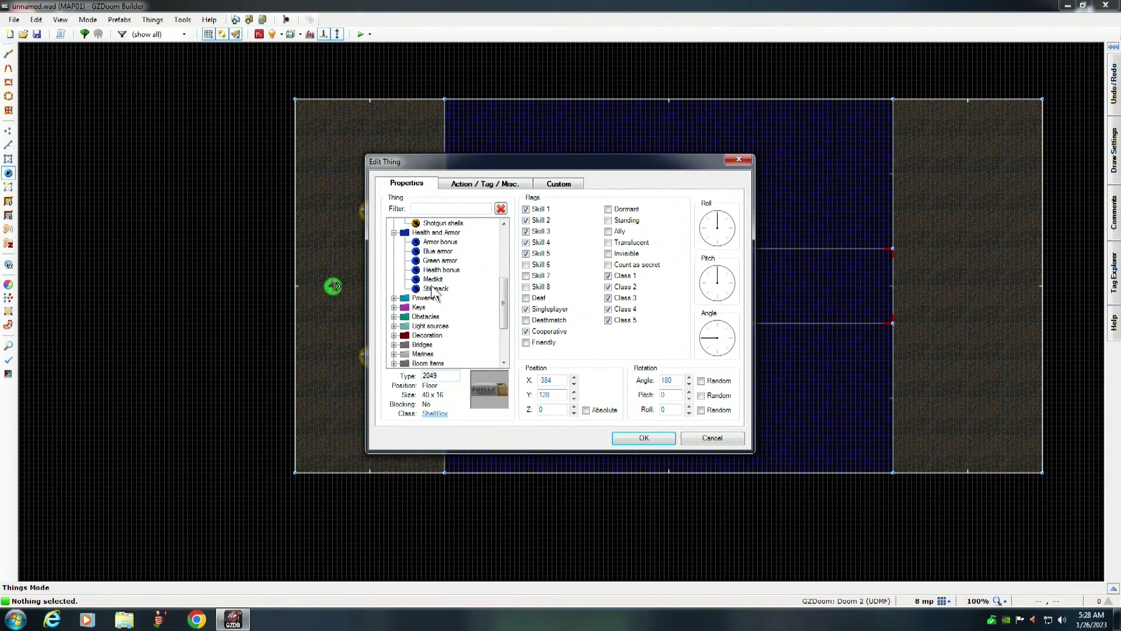
pyautogui.click(440, 260)
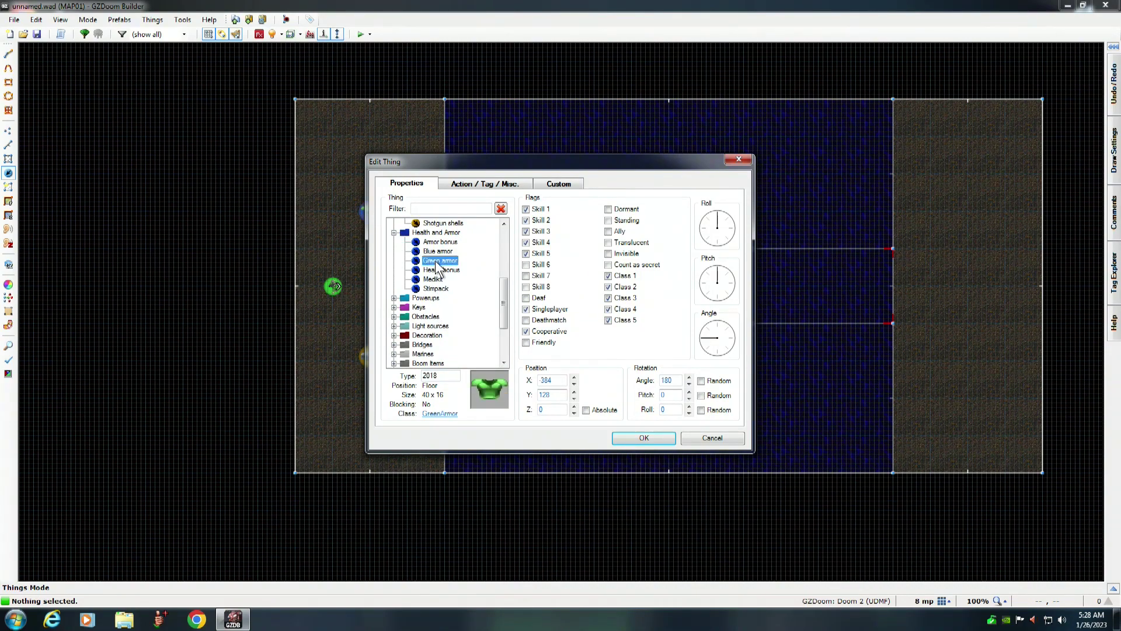
pyautogui.click(653, 437)
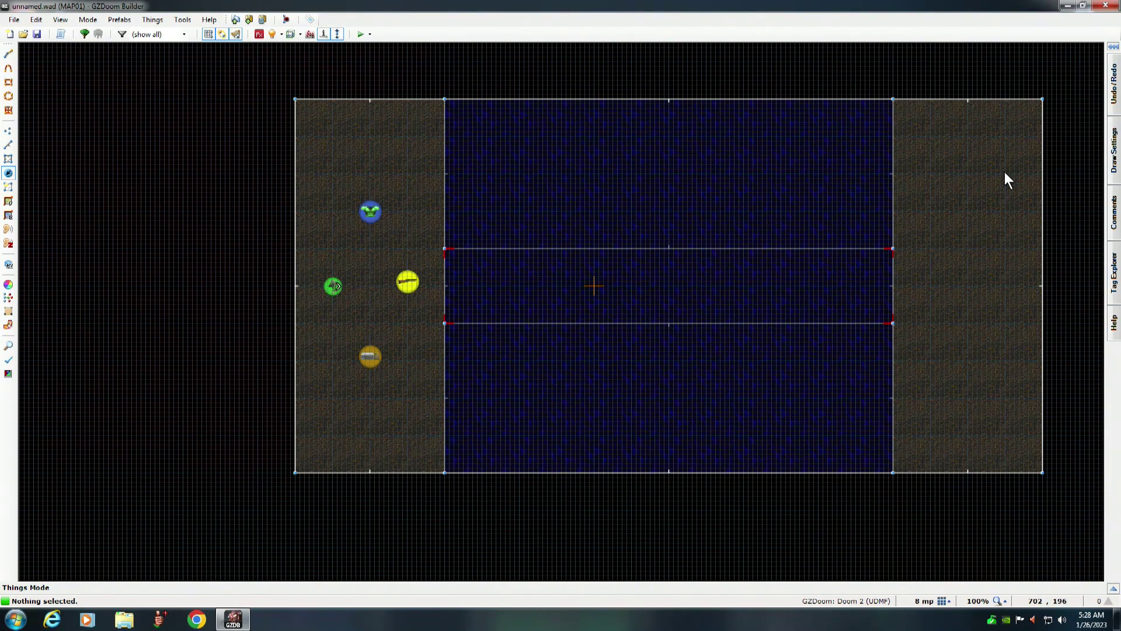
# Insert two Hell Knights on the east bank, at X 704, Y 192 and X 704, Y -192, both with angle 180.
pyautogui.press('Insert')
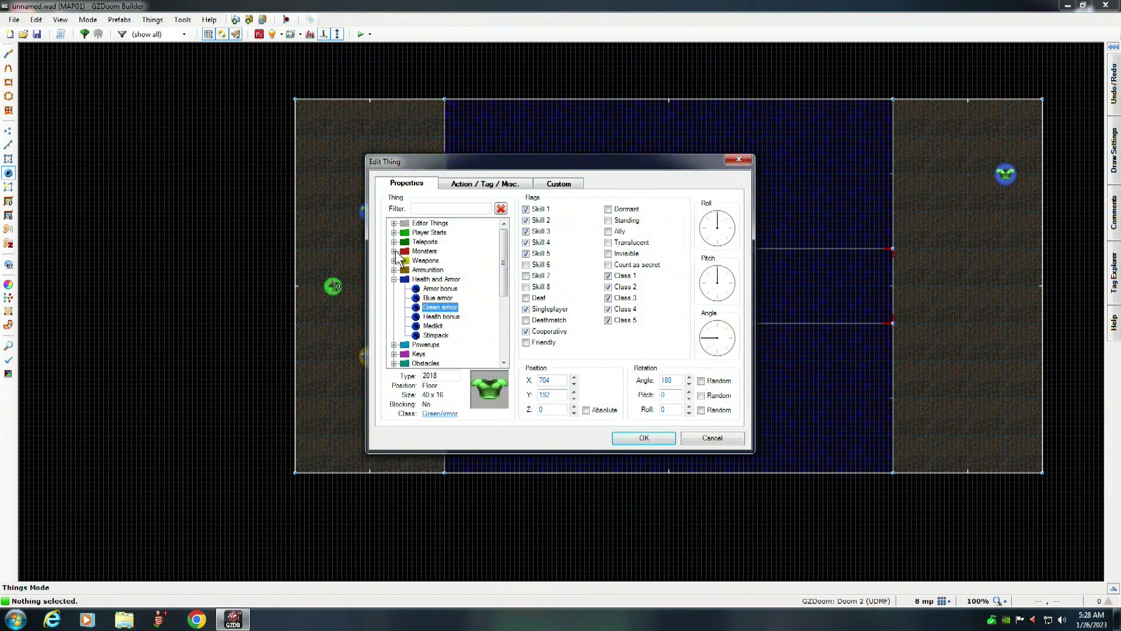
pyautogui.click(394, 251)
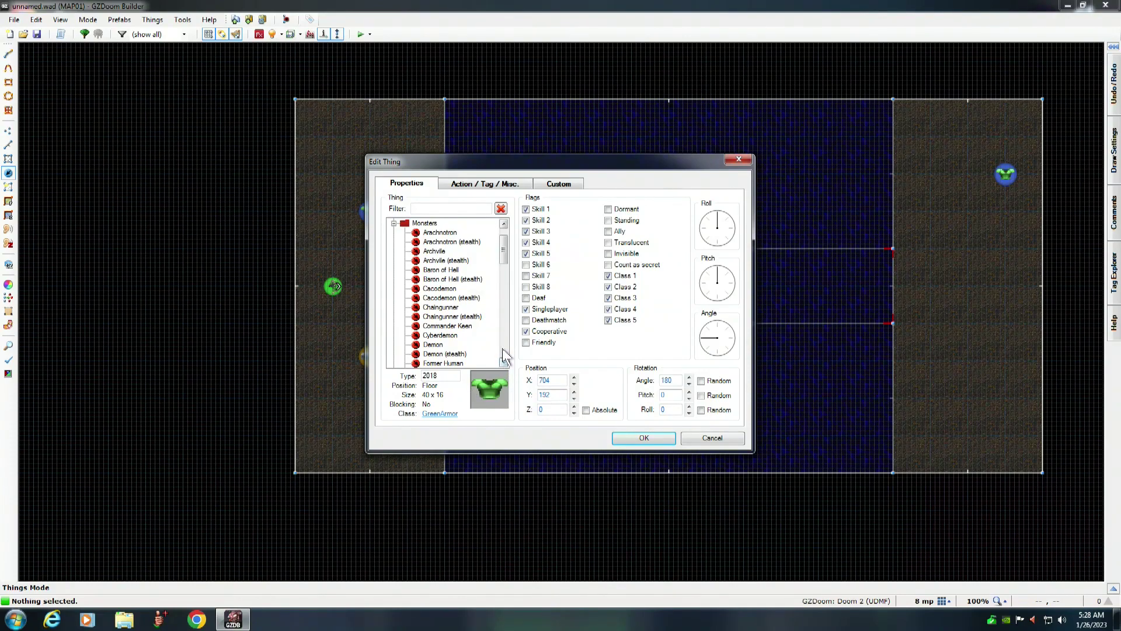
pyautogui.click(504, 350)
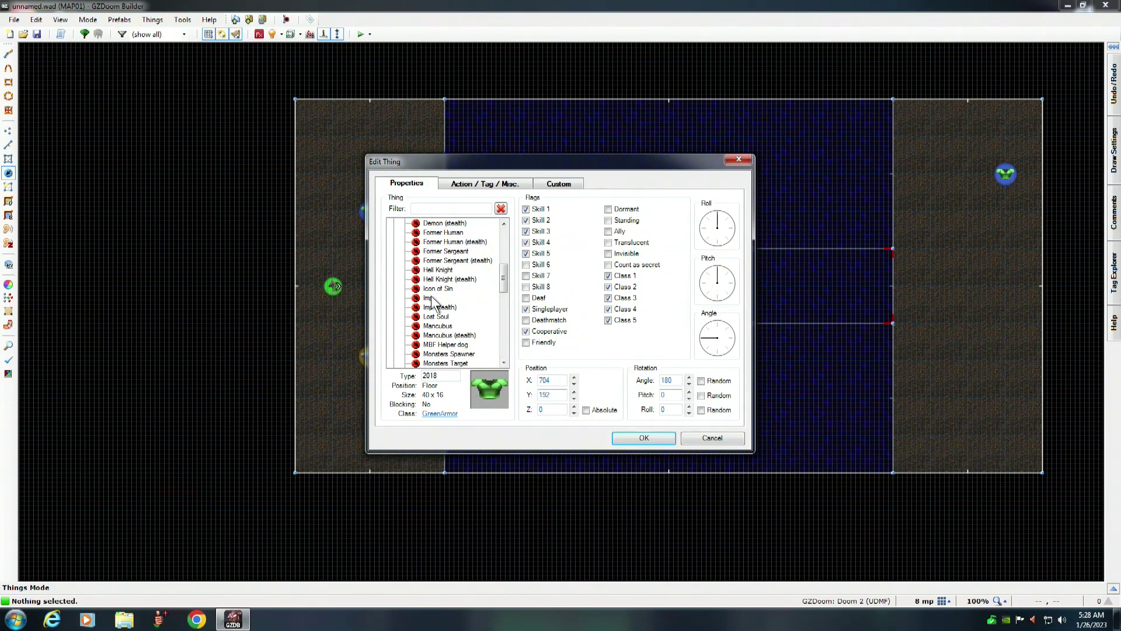
pyautogui.click(446, 270)
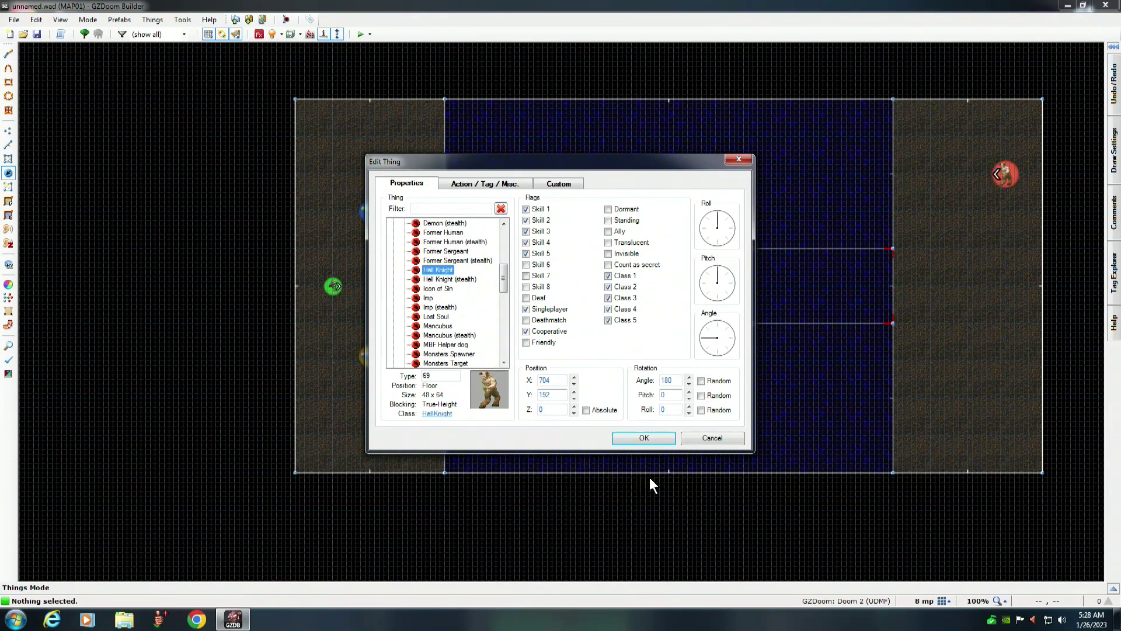
pyautogui.click(644, 438)
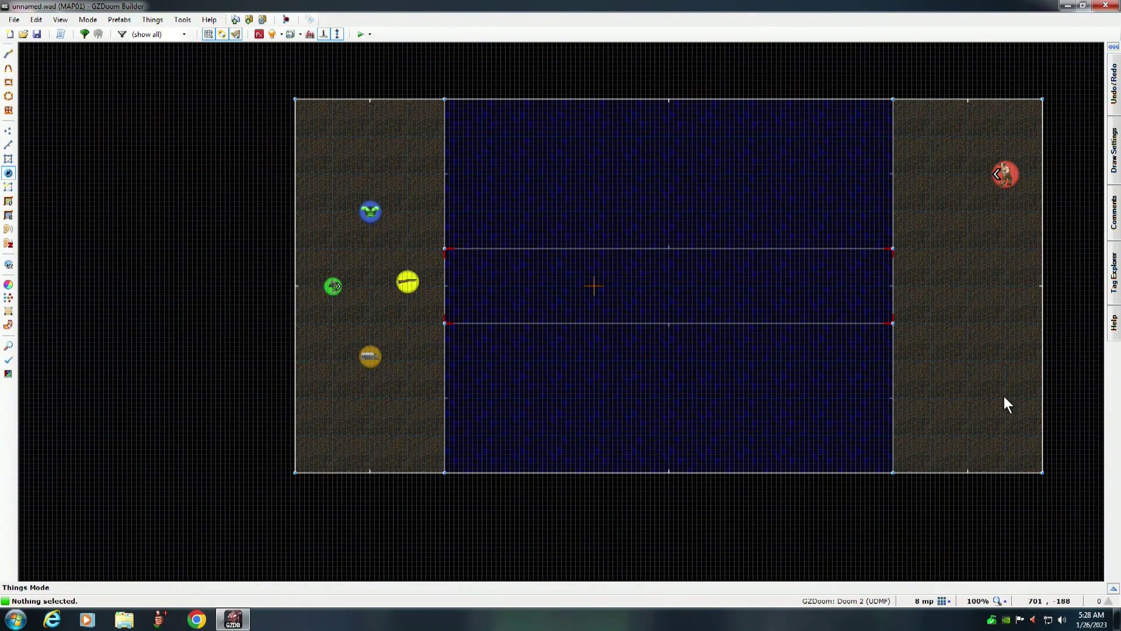
pyautogui.press('Insert')
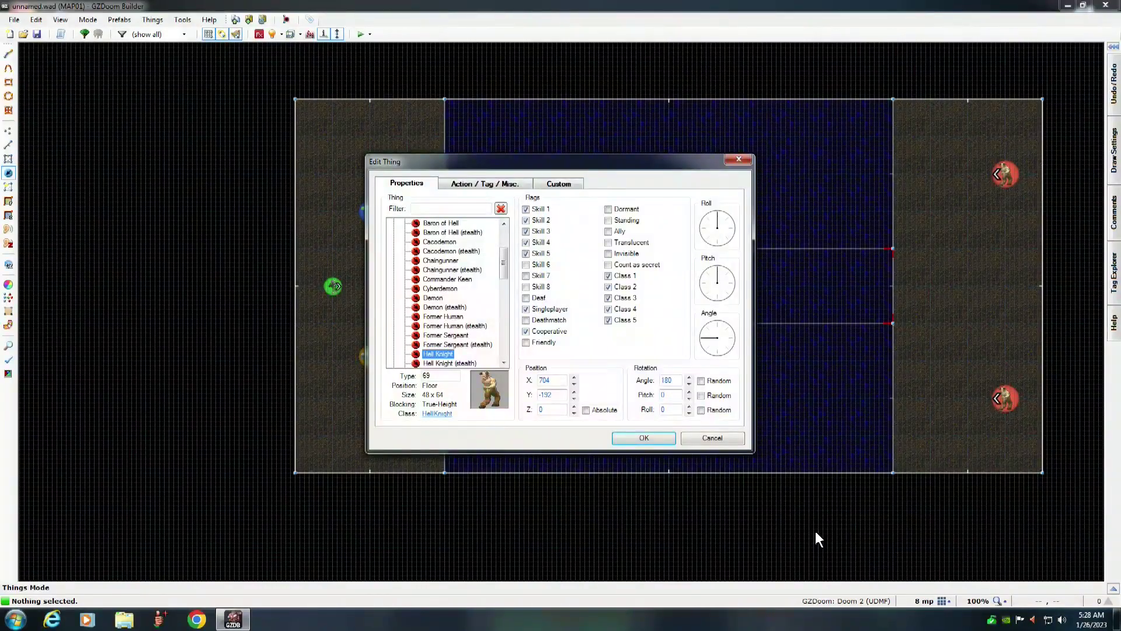
pyautogui.click(653, 439)
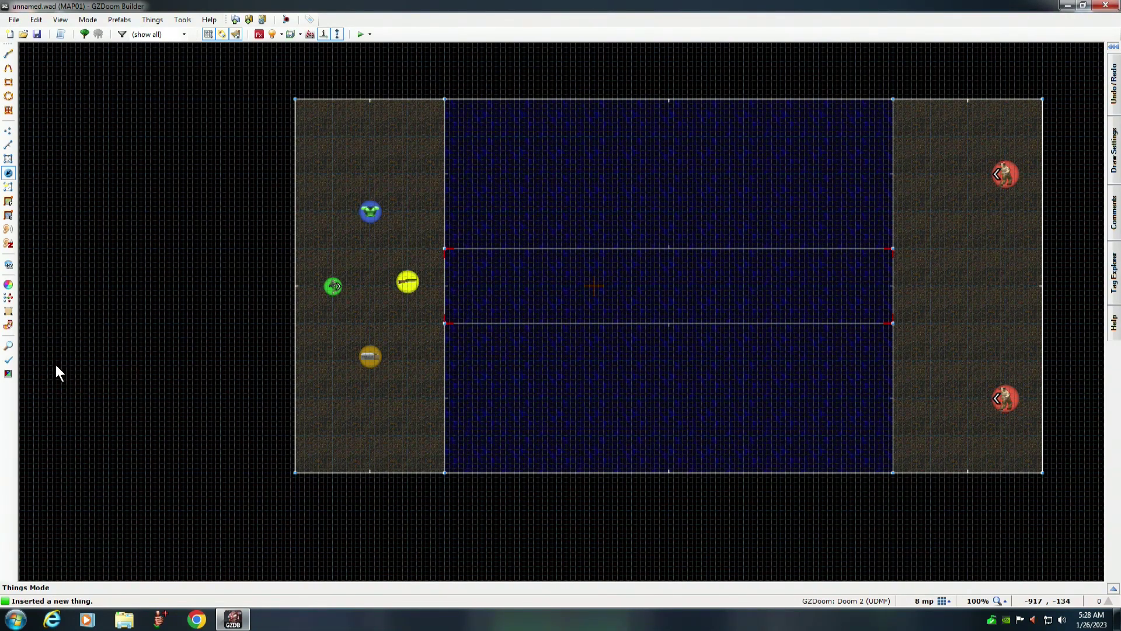
# Run a map analysis with the unused textures check disabled, and close the analysis.
pyautogui.click(9, 361)
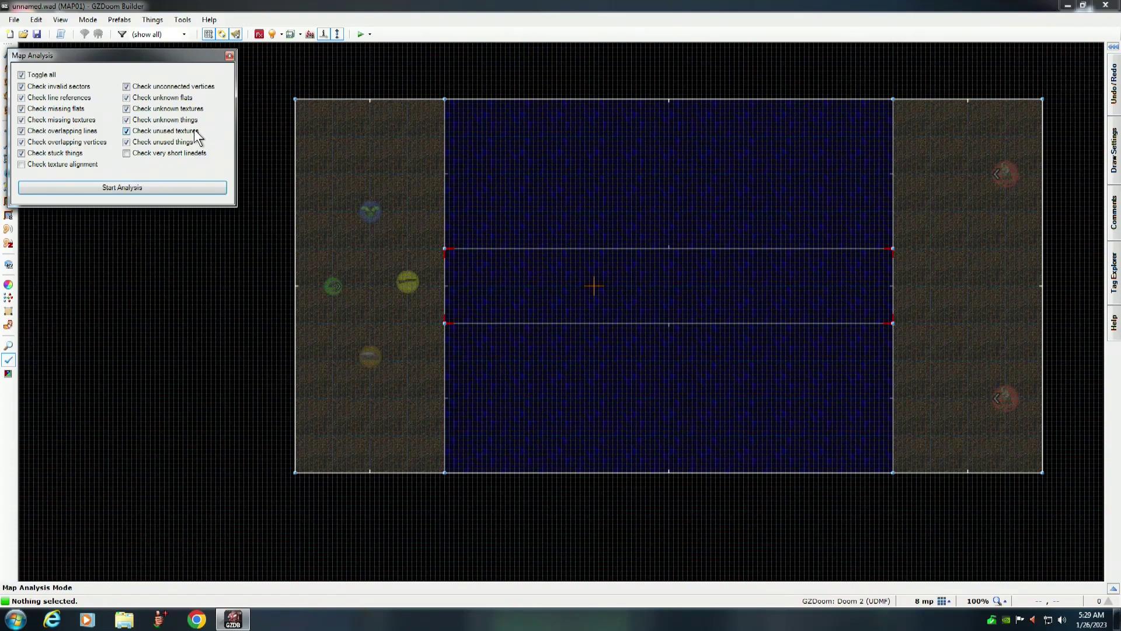
pyautogui.click(126, 132)
pyautogui.click(122, 187)
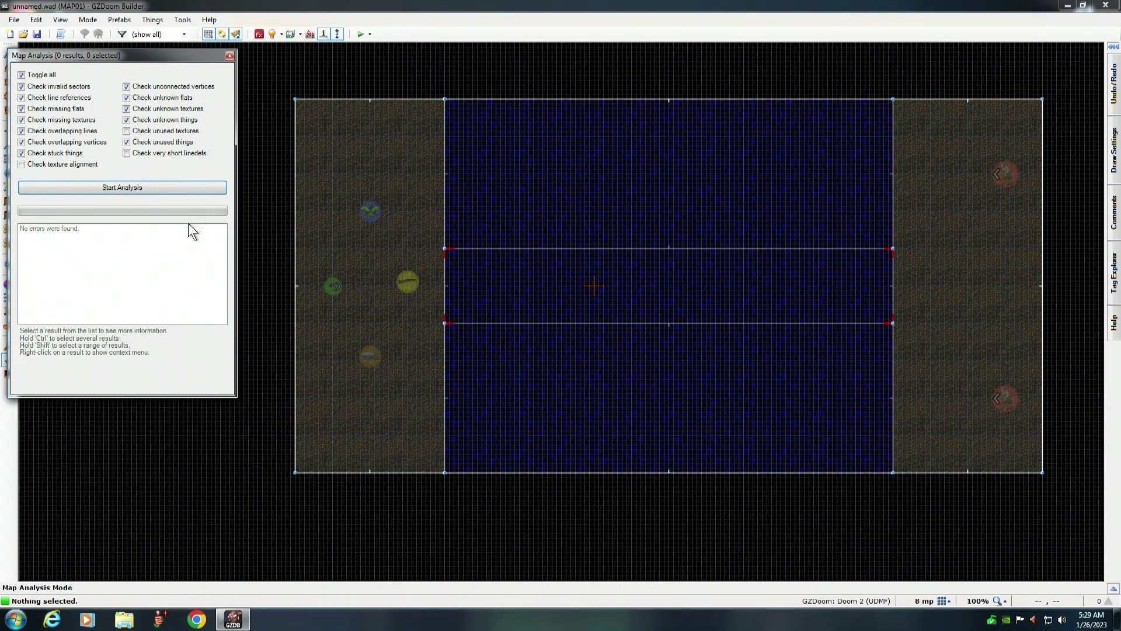
pyautogui.click(229, 55)
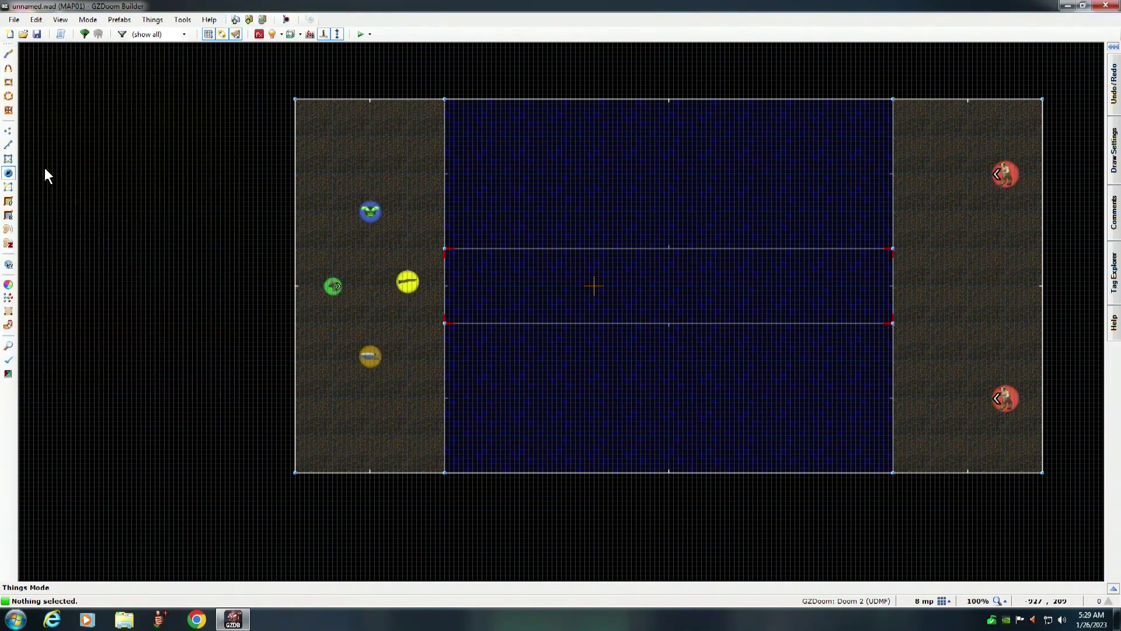
# Save the map under the file name Bridge Tutorial as a Doom WAD file in the GZDoom 64-bit folder.
pyautogui.click(13, 19)
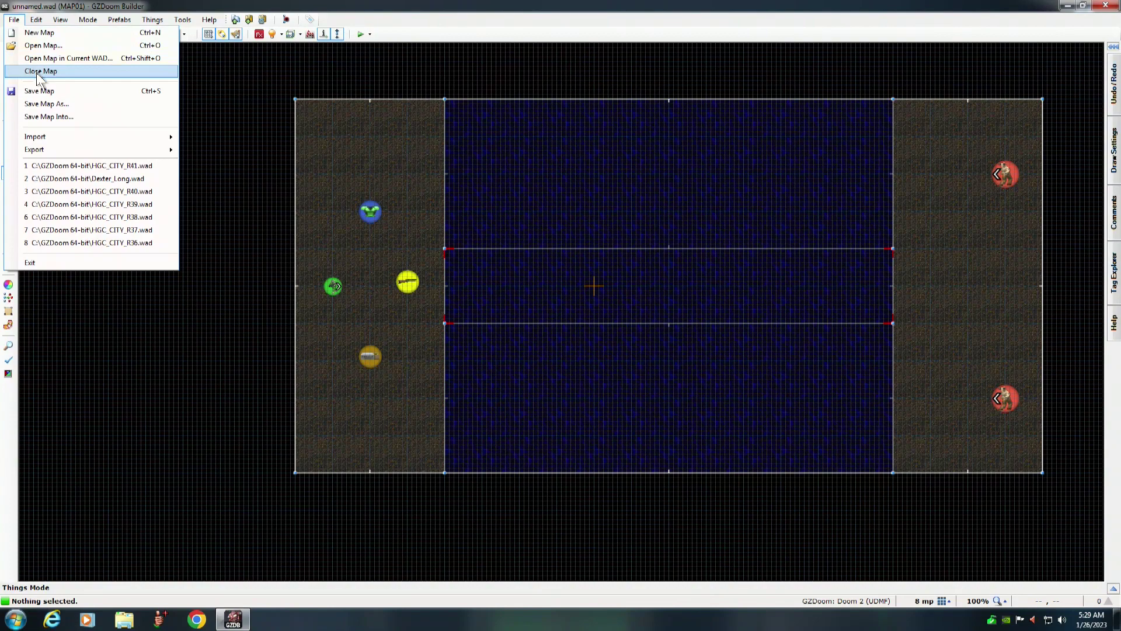
pyautogui.click(42, 104)
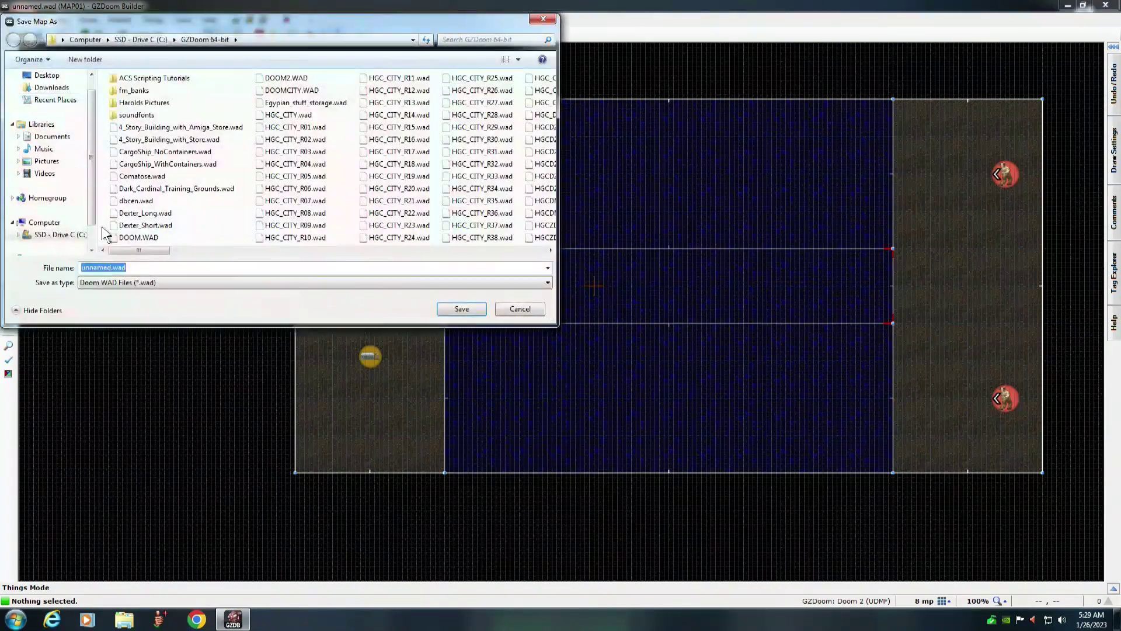
pyautogui.press('BackSpace')
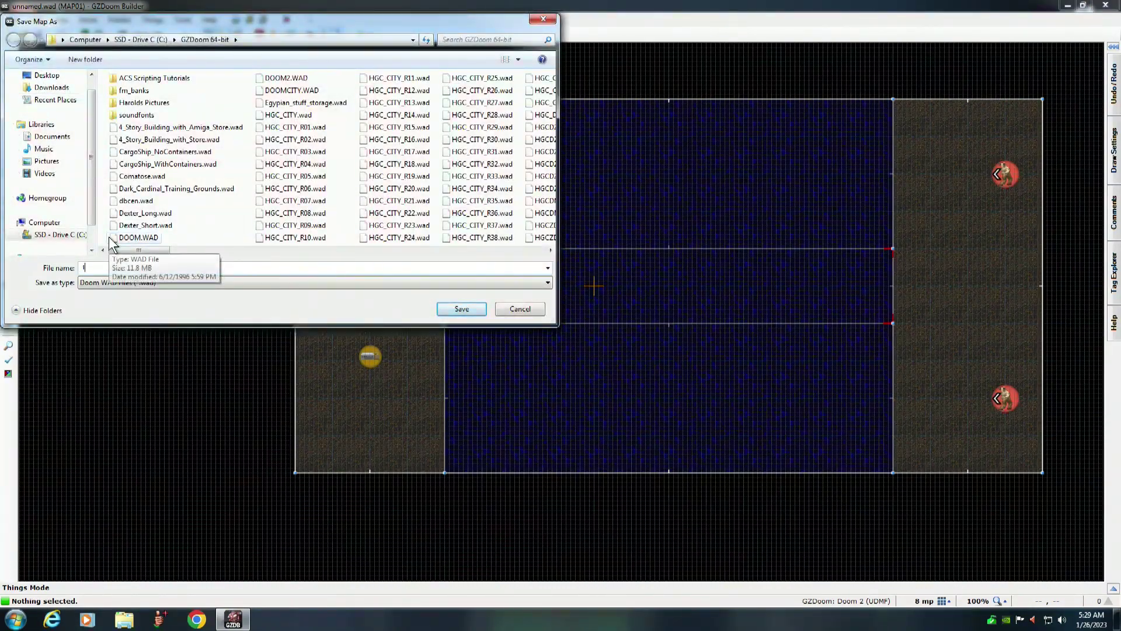
pyautogui.write('3D Flooor')
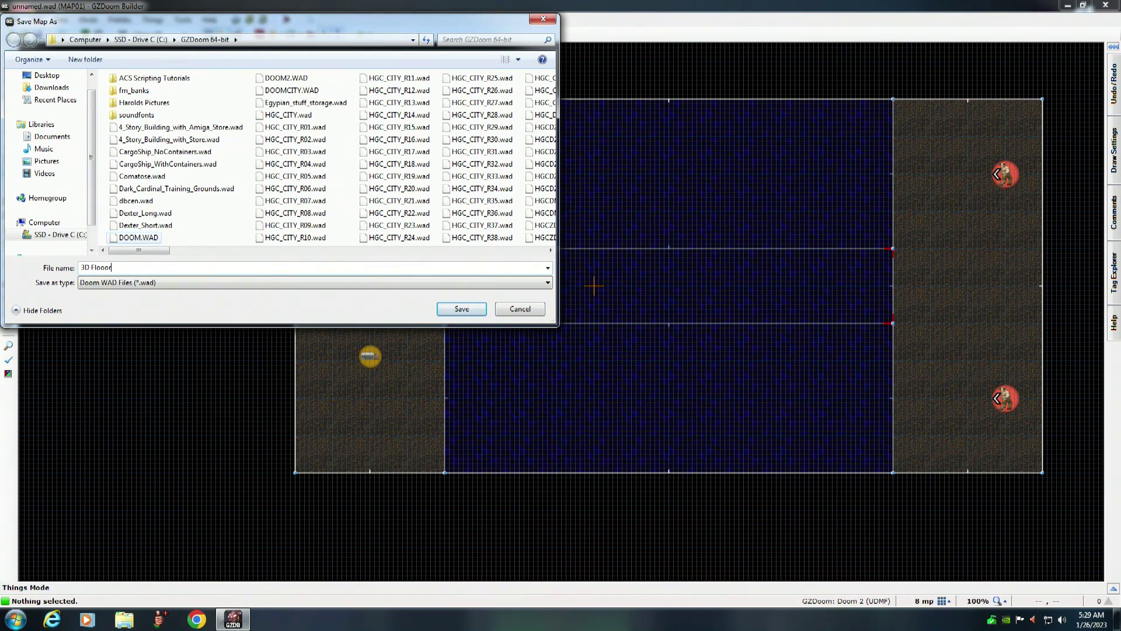
pyautogui.press('BackSpace')
pyautogui.press('BackSpace')
pyautogui.press('BackSpace')
pyautogui.write('B')
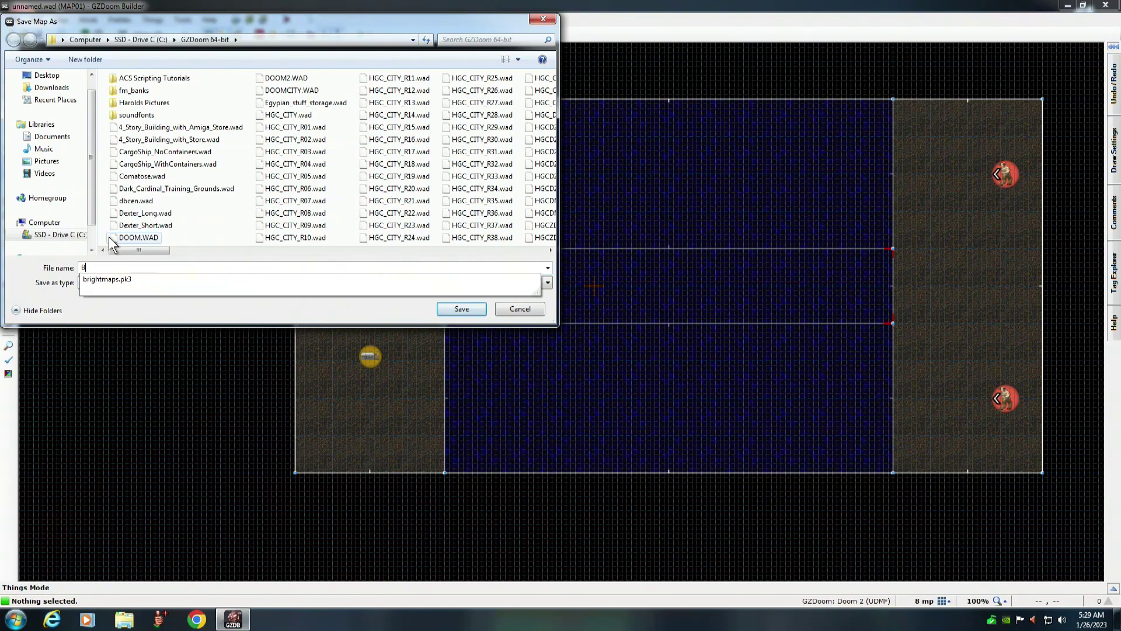
pyautogui.write('ridge Tutorial')
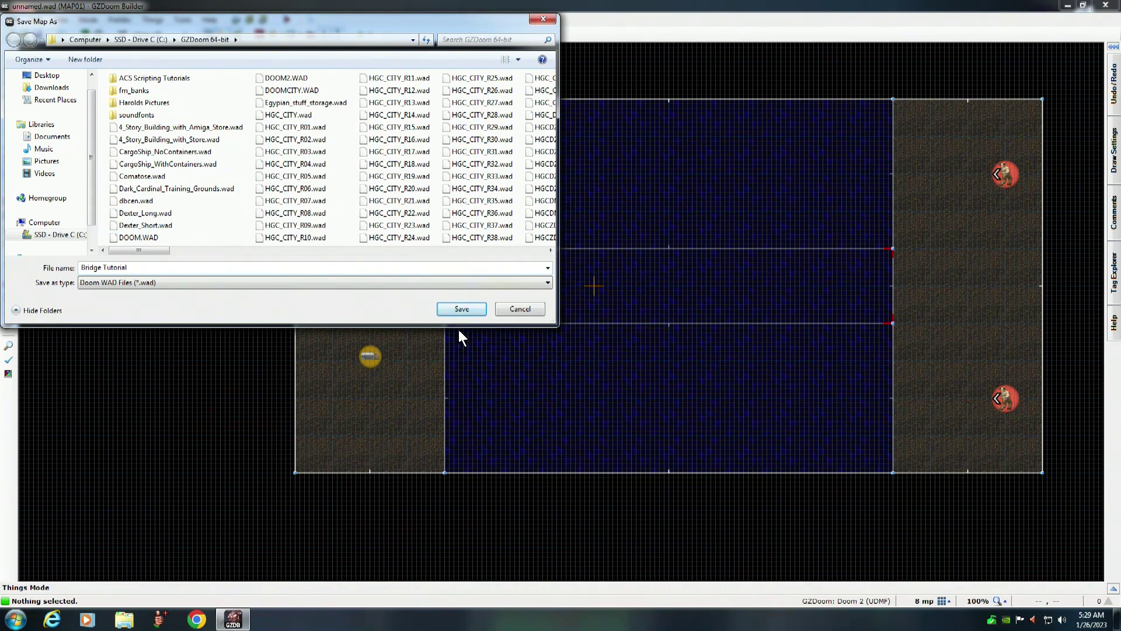
pyautogui.click(465, 312)
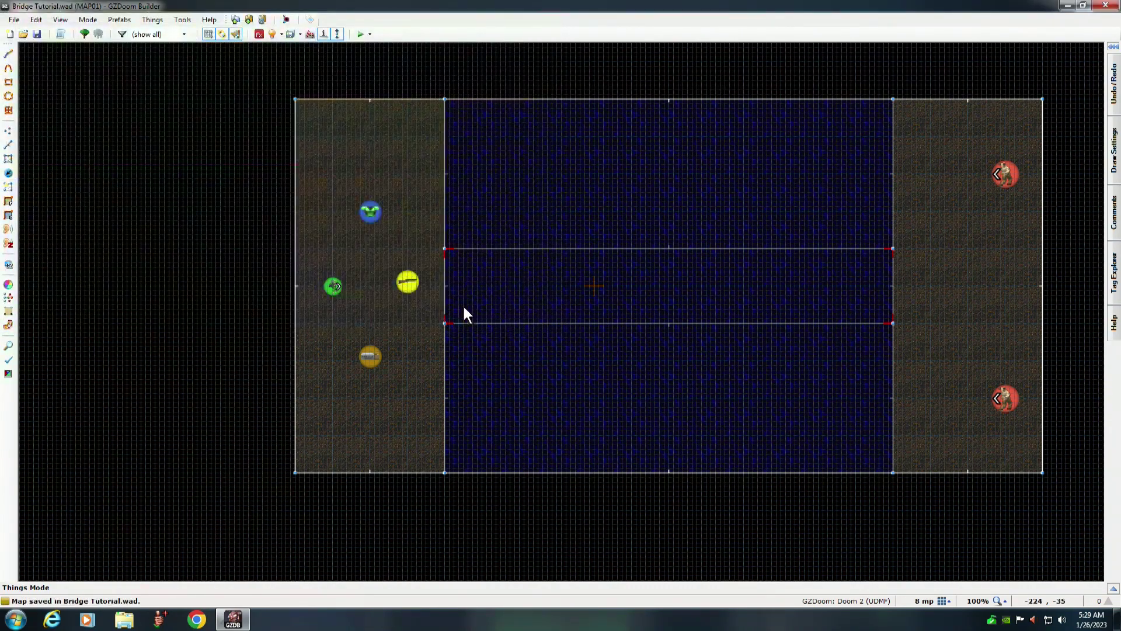
# Test the map in the game and collect the Super Shotgun, Box of Shells and Green armor on the west bank.
pyautogui.click(370, 34)
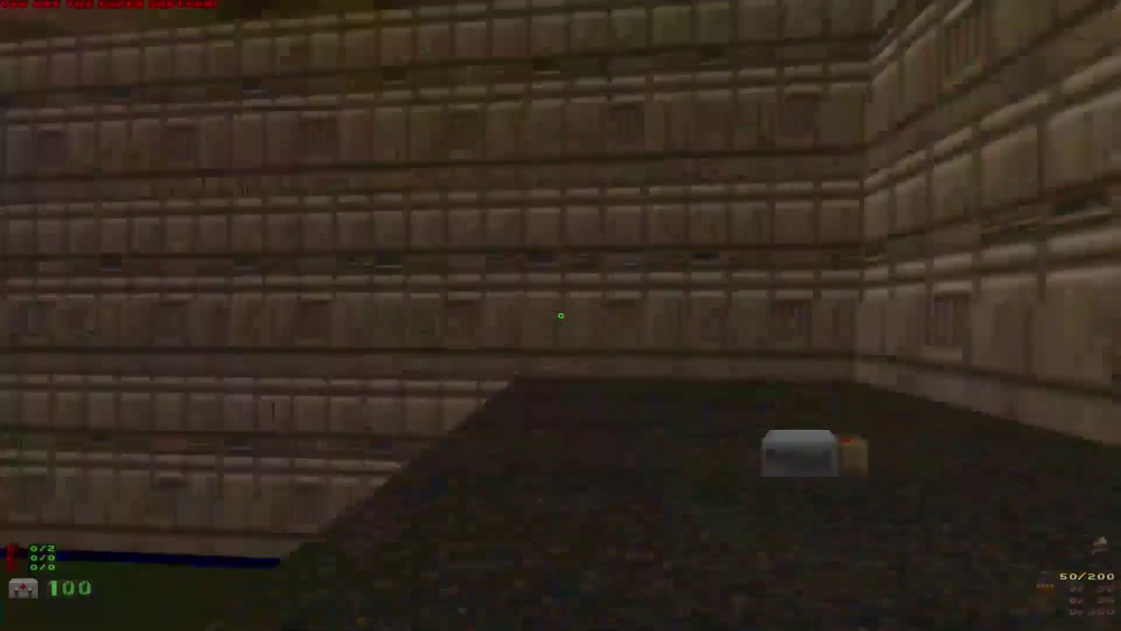
pyautogui.press('w')
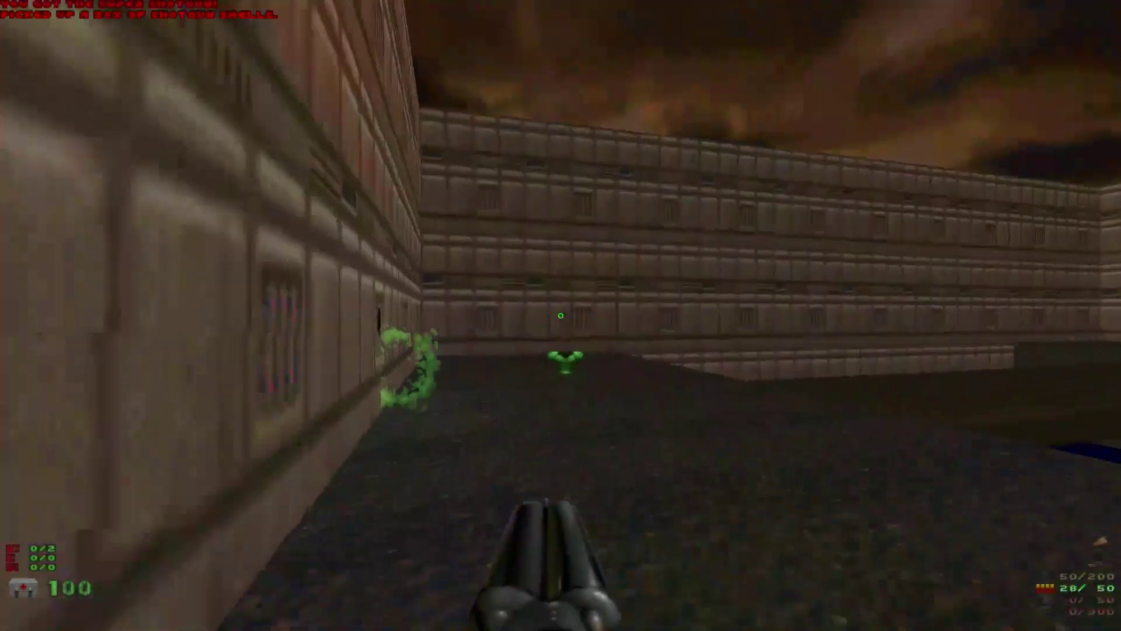
pyautogui.press('w')
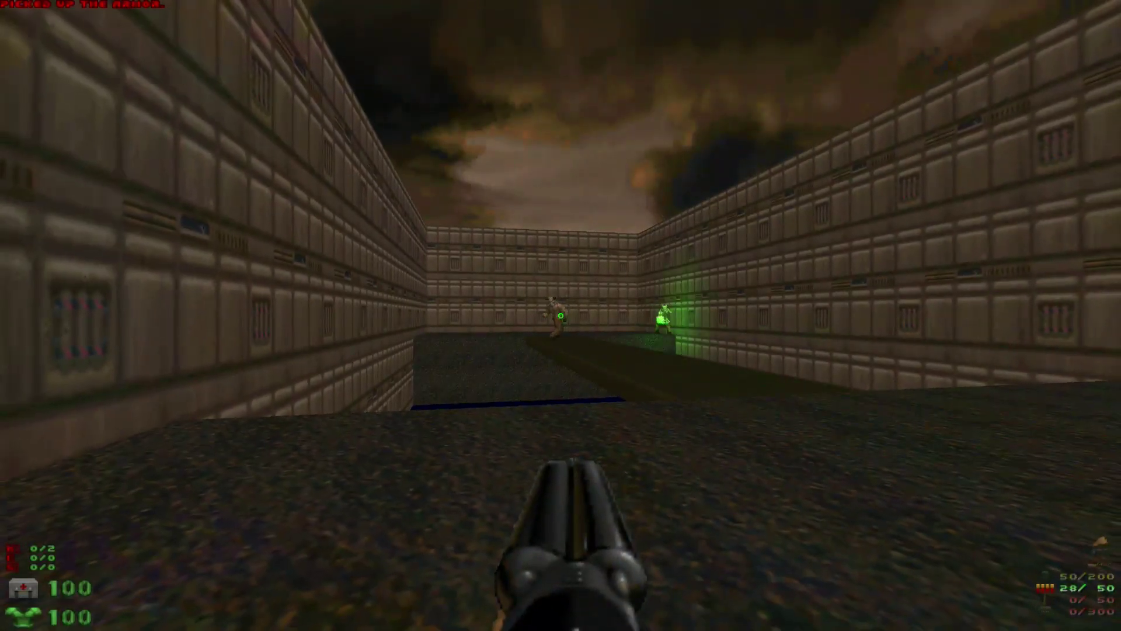
# Fight the two Hell Knights from the west bank and the bridge with the Super Shotgun until both are killed.
pyautogui.press('w')
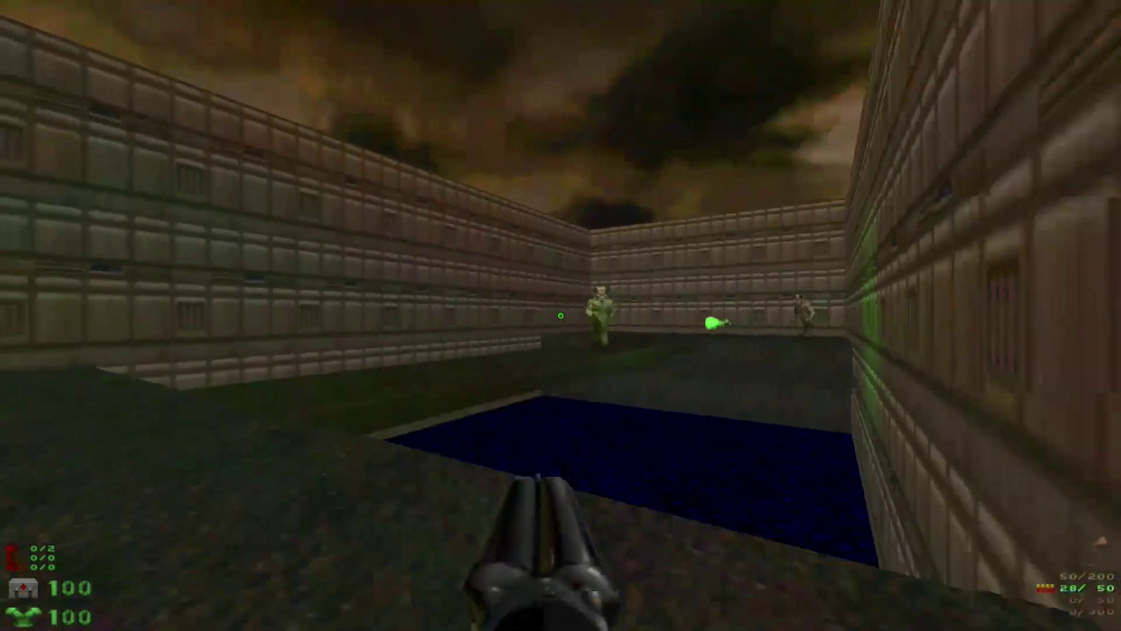
pyautogui.press('w')
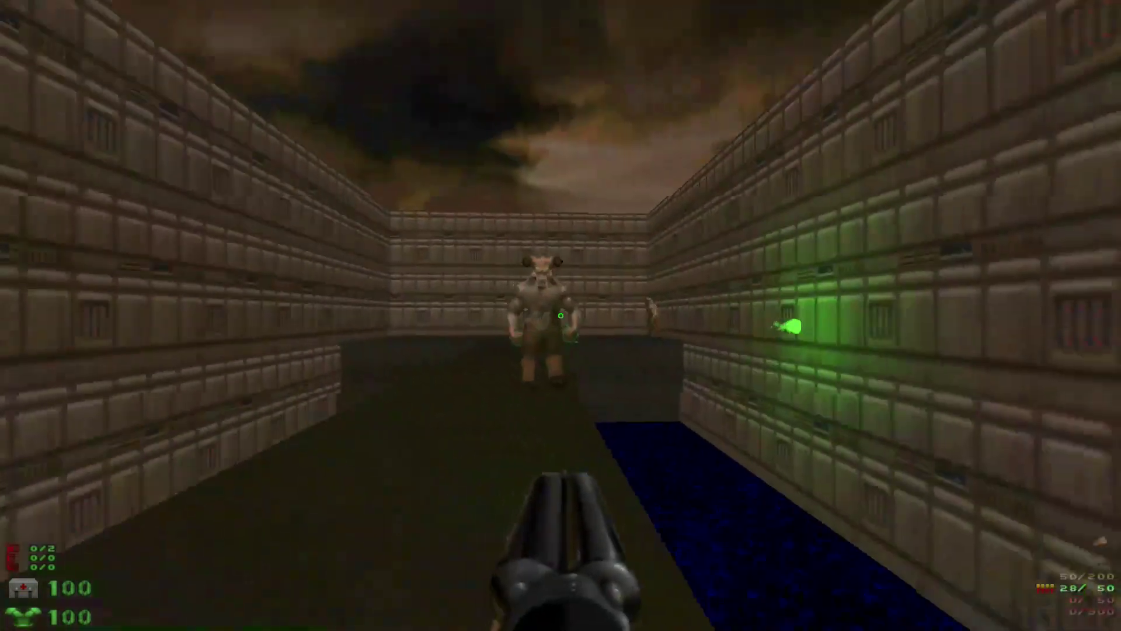
pyautogui.press('ctrl')
pyautogui.press('w')
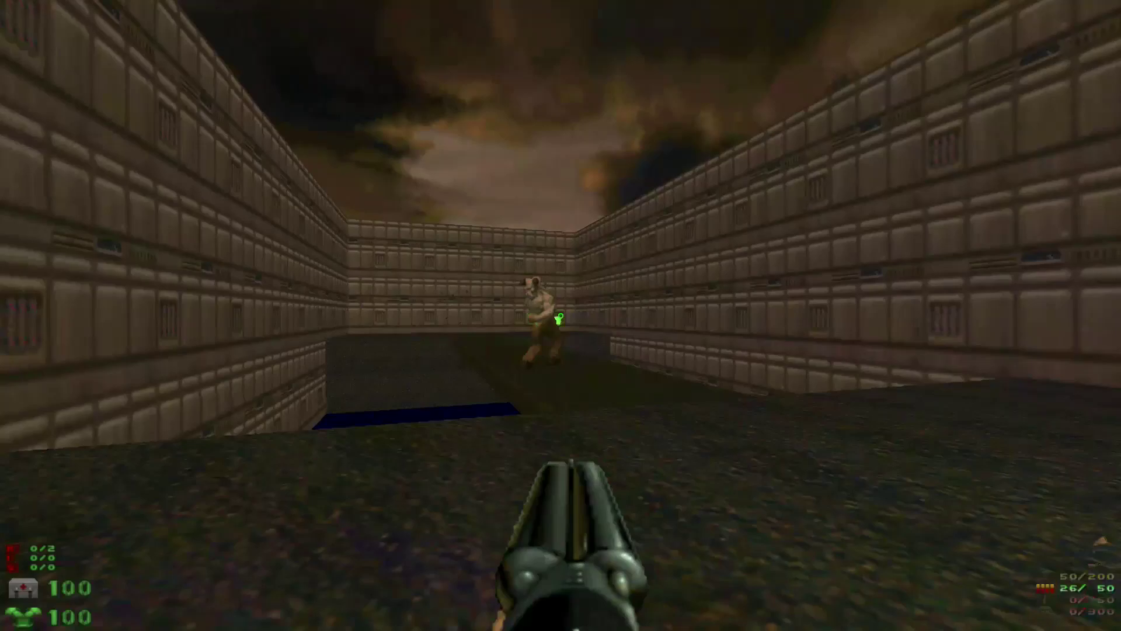
pyautogui.press('ctrl')
pyautogui.press('w')
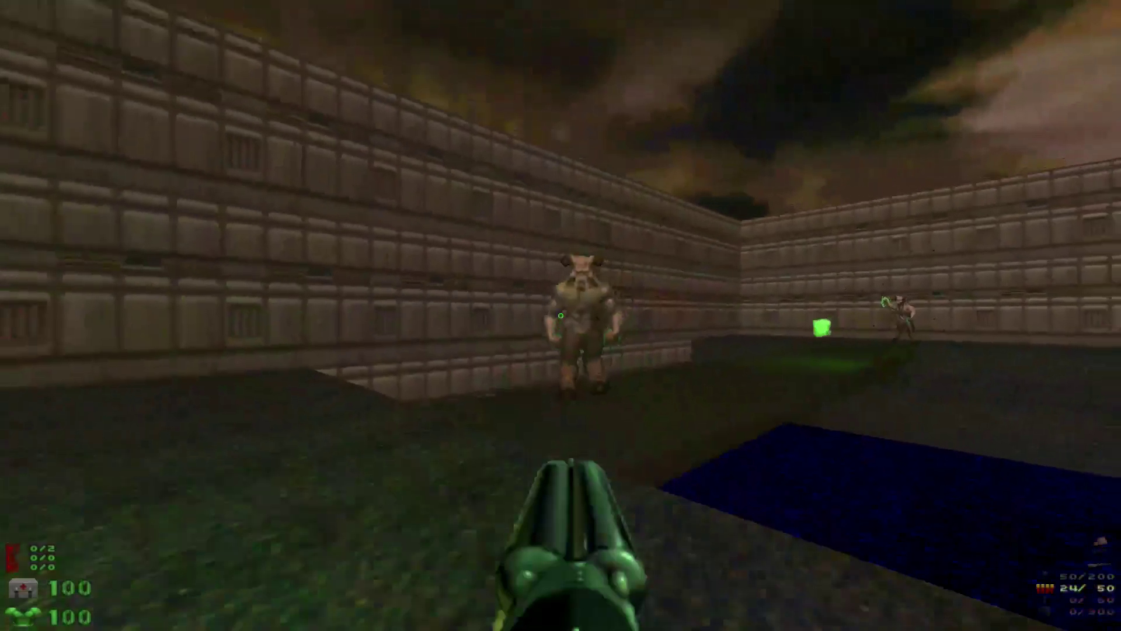
pyautogui.press('ctrl')
pyautogui.press('w')
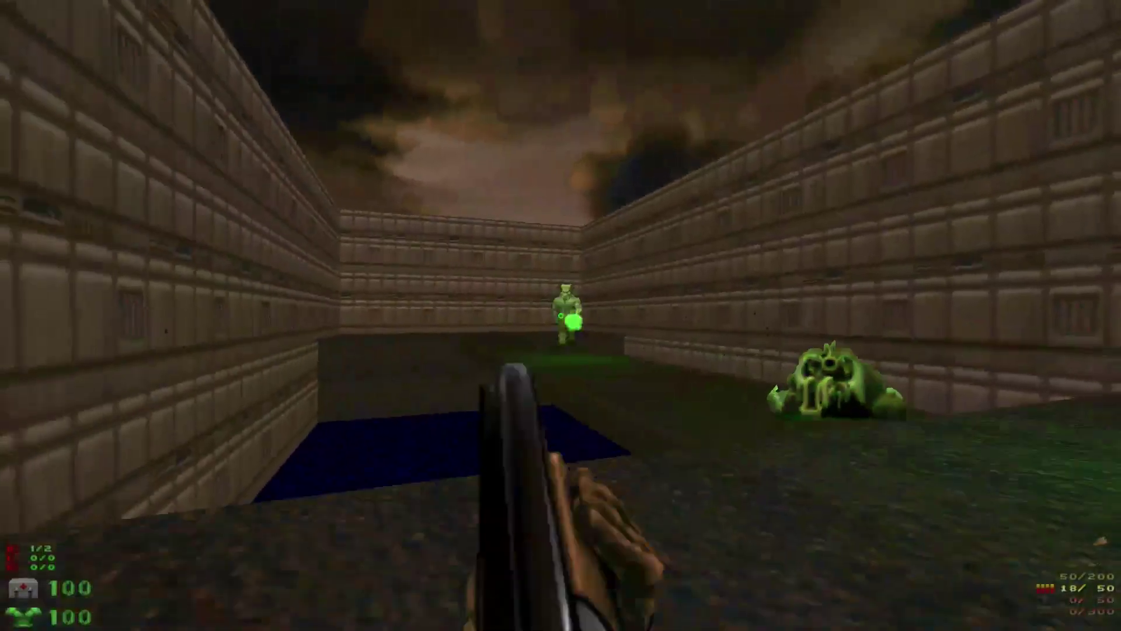
pyautogui.click(560, 316)
pyautogui.click(560, 315)
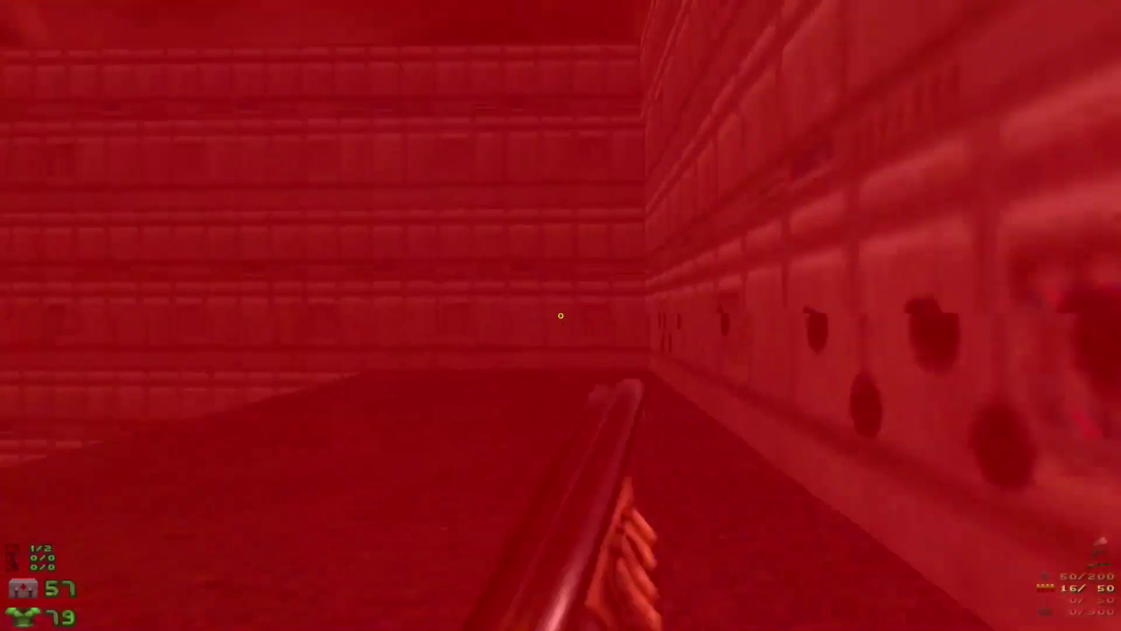
pyautogui.press('w')
pyautogui.press('w')
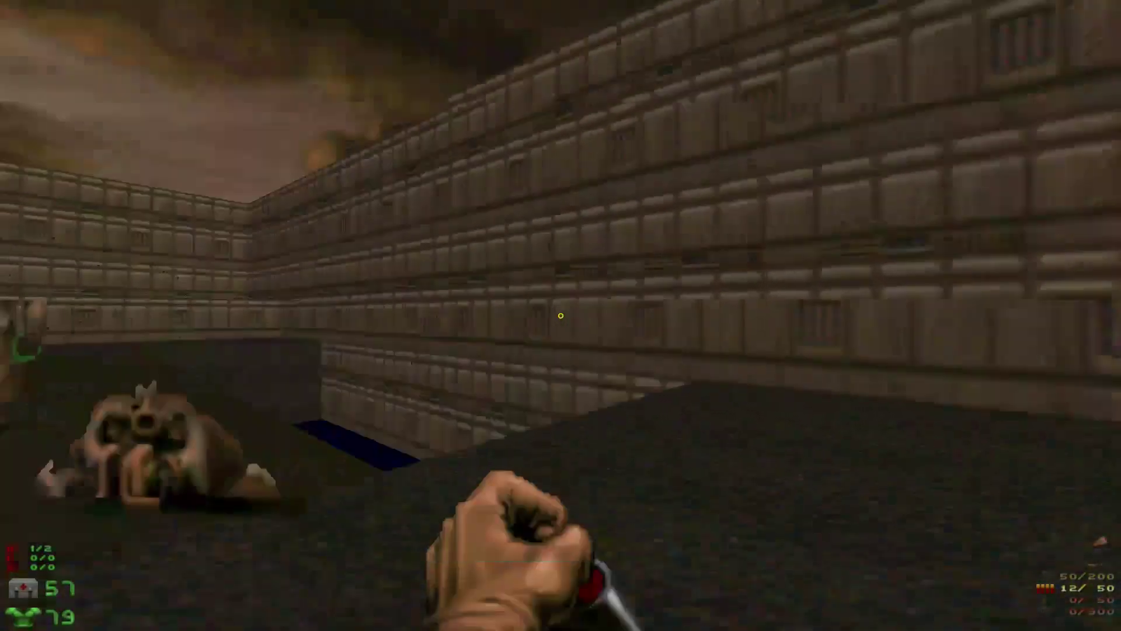
pyautogui.click(561, 315)
pyautogui.click(561, 315)
pyautogui.press('w')
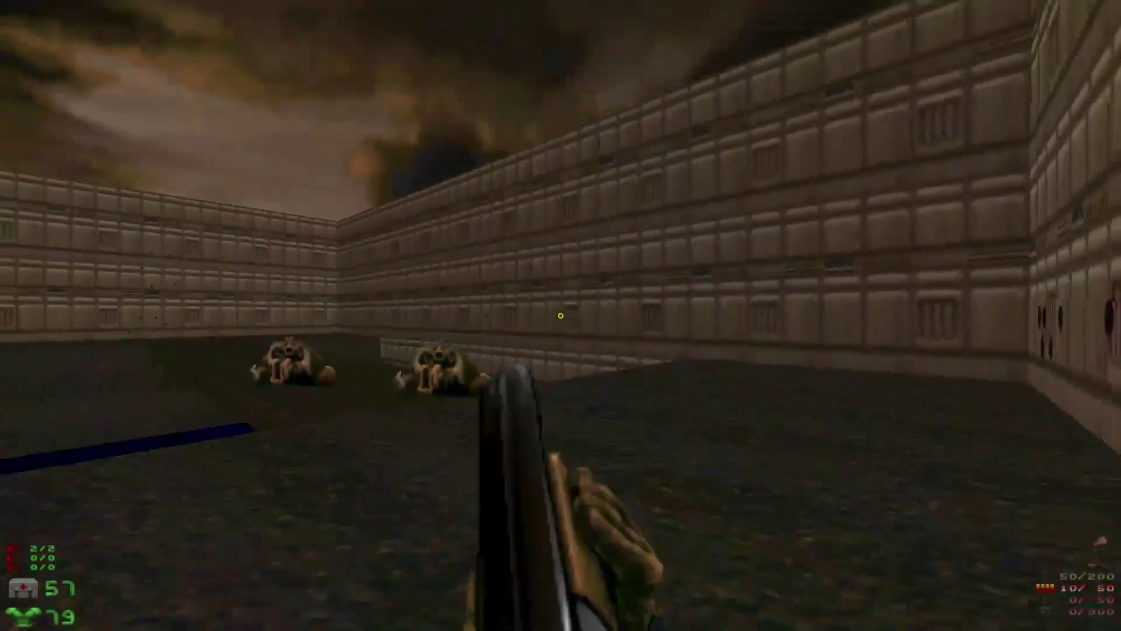
# Walk around the bridge and the bank to inspect the 3D-floor bridge spanning the water.
pyautogui.press('w')
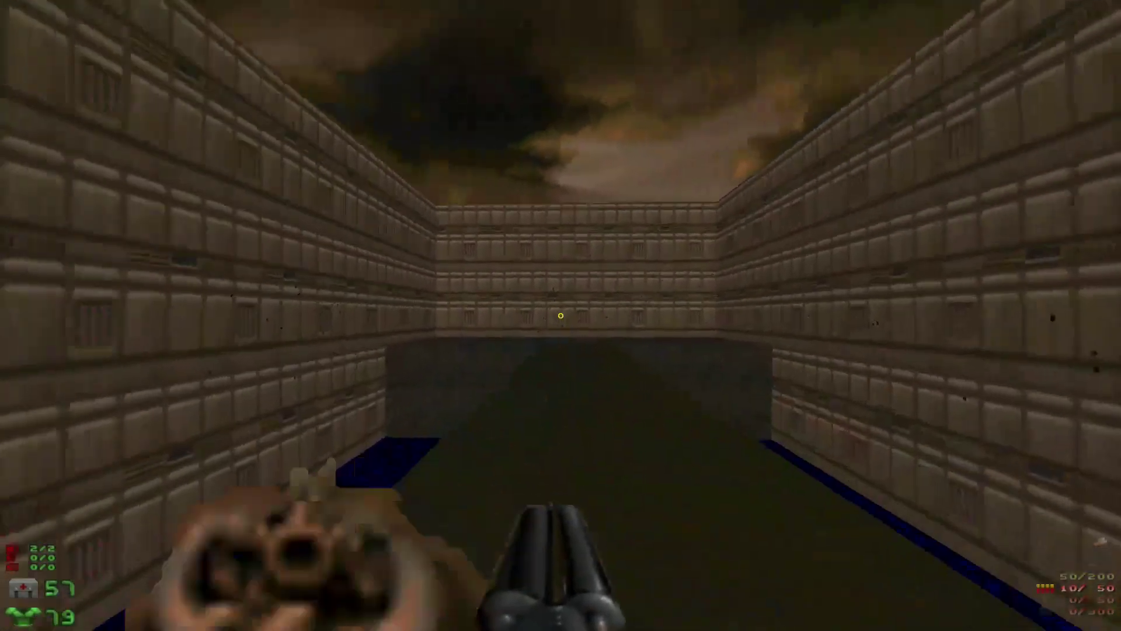
pyautogui.press('w')
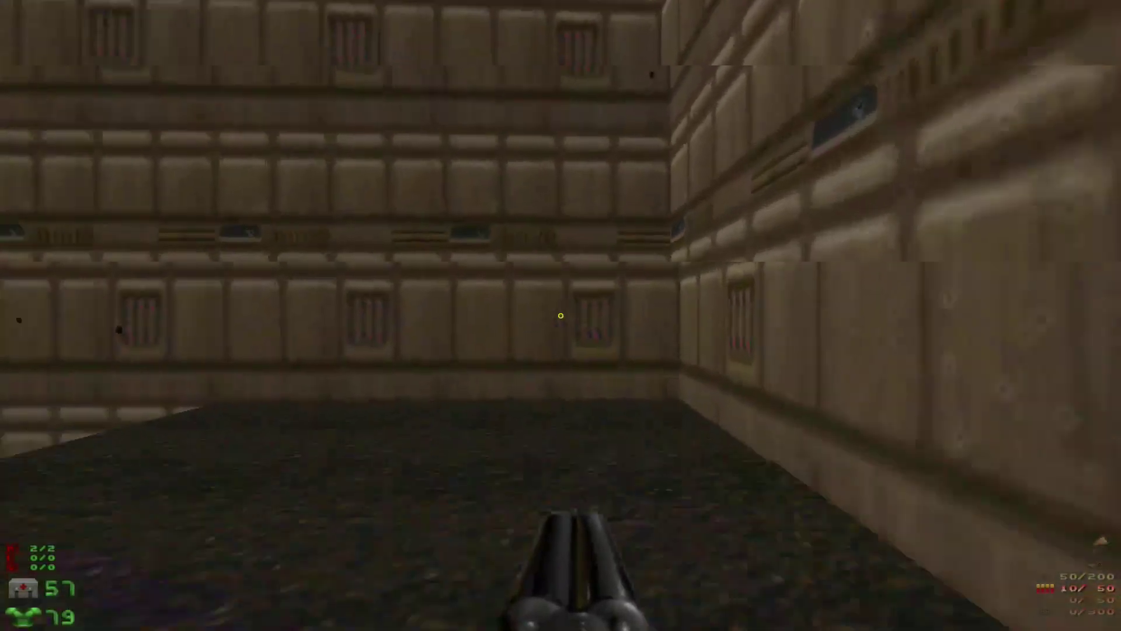
pyautogui.press('w')
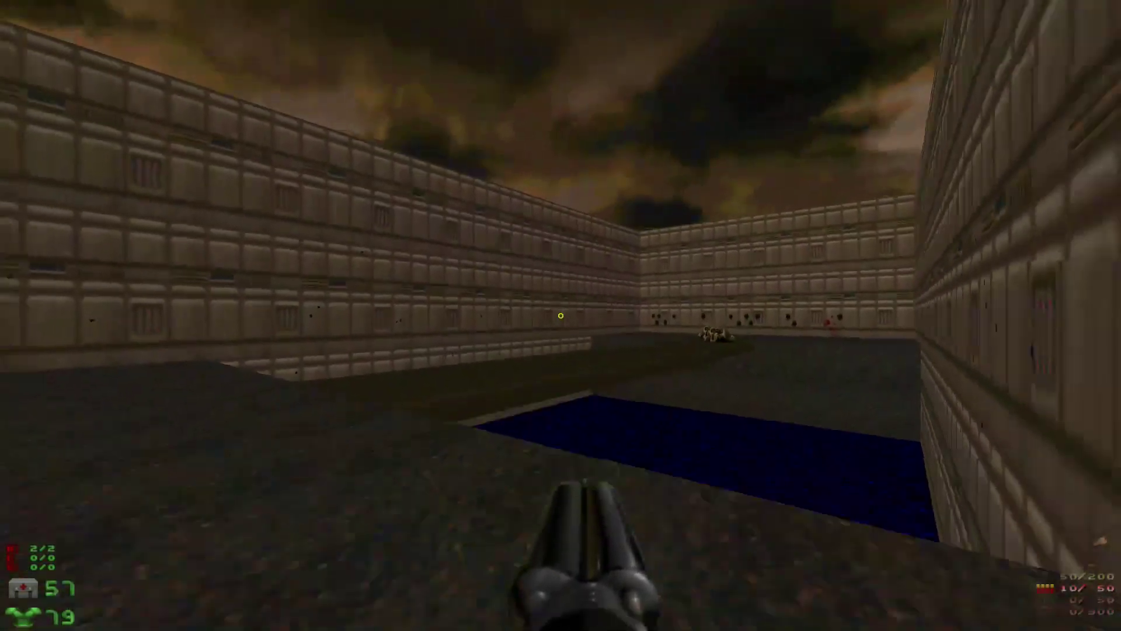
pyautogui.press('w')
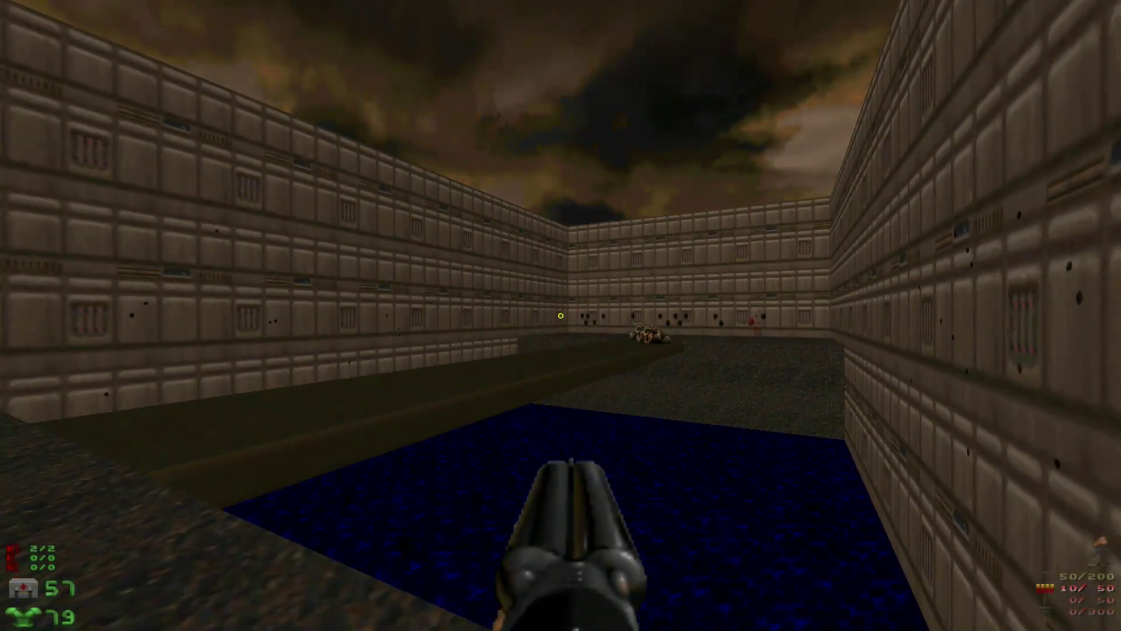